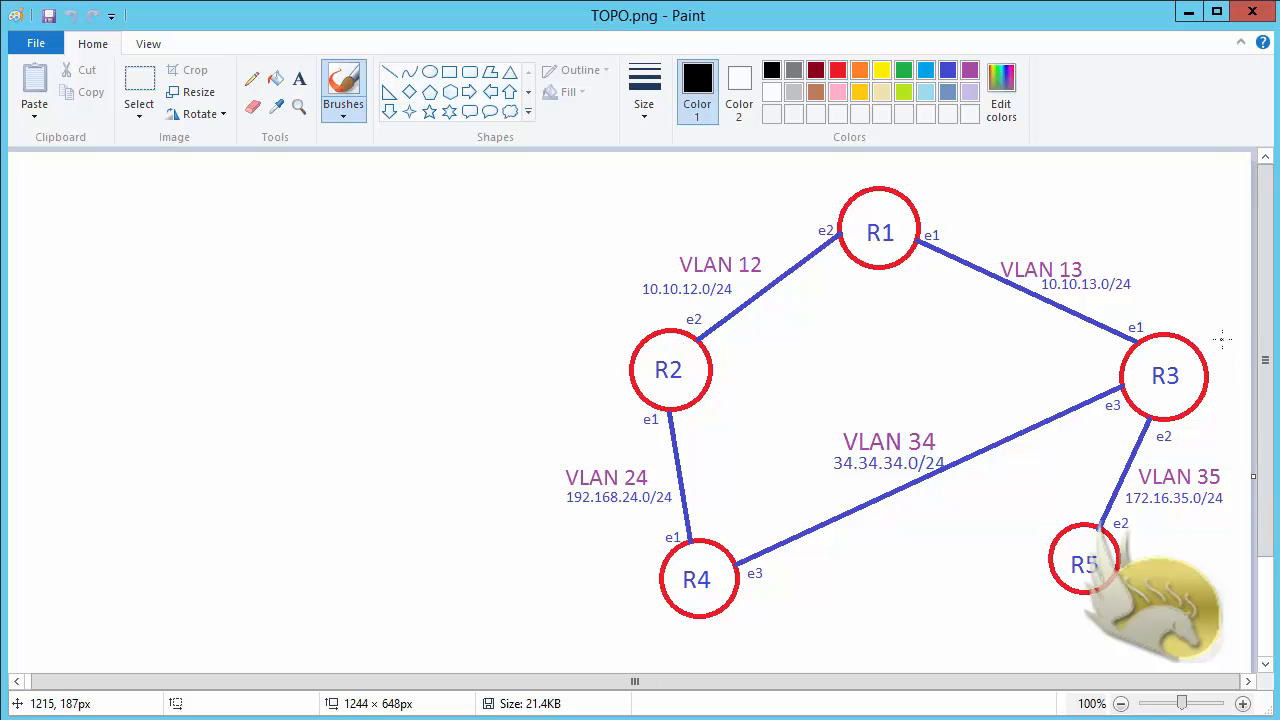
# - Draw black freehand boundaries around three router groups: R2-R4-R3, R3-R5, and R1-R2-R3
pyautogui.moveTo(1222, 340)
pyautogui.mouseDown()
pyautogui.moveTo(1188, 389)
pyautogui.moveTo(1106, 435)
pyautogui.moveTo(684, 628)
pyautogui.moveTo(645, 576)
pyautogui.moveTo(627, 410)
pyautogui.moveTo(676, 386)
pyautogui.moveTo(915, 375)
pyautogui.mouseUp()
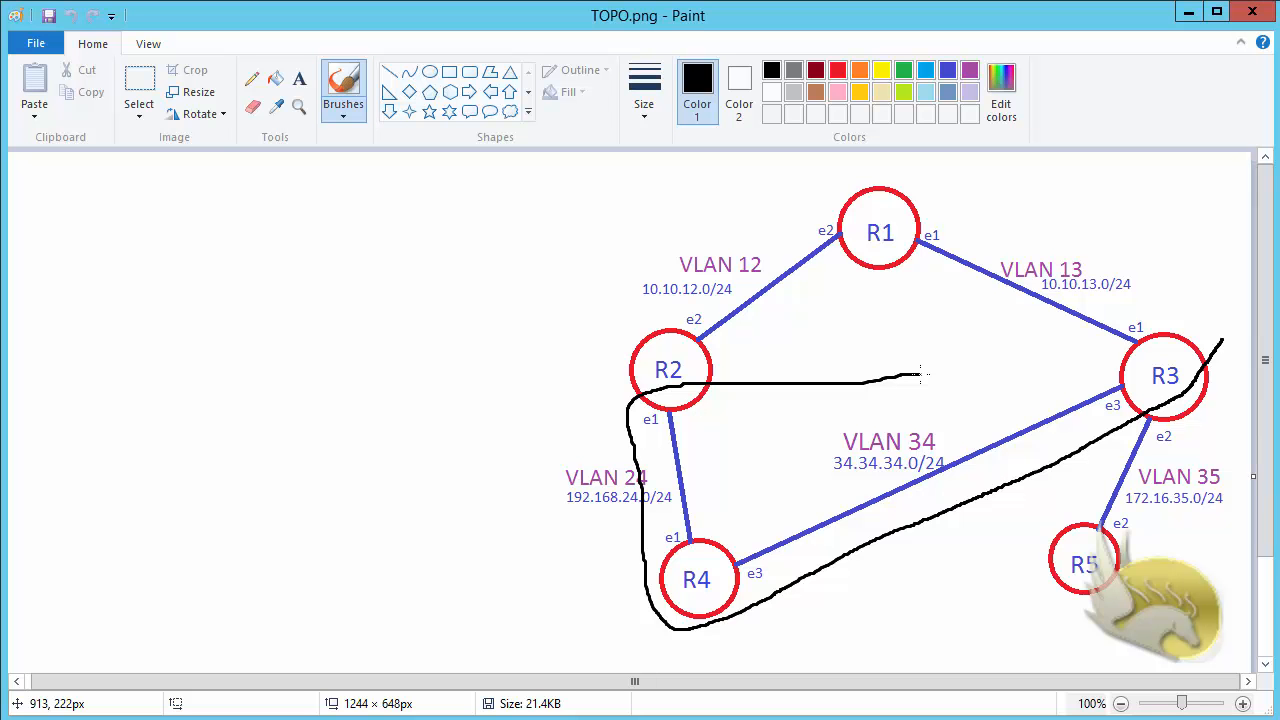
pyautogui.moveTo(920, 375)
pyautogui.mouseDown()
pyautogui.moveTo(1124, 368)
pyautogui.moveTo(1218, 334)
pyautogui.moveTo(1222, 346)
pyautogui.mouseUp()
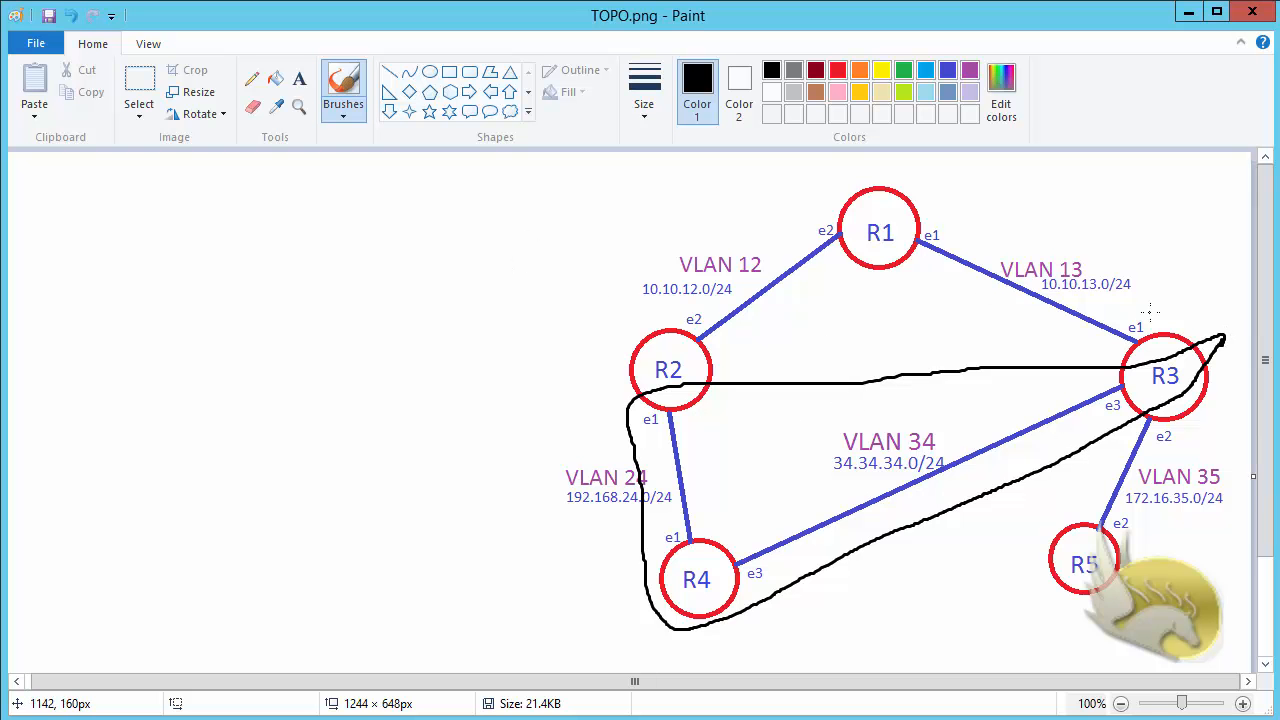
pyautogui.moveTo(1019, 623)
pyautogui.mouseDown()
pyautogui.moveTo(1098, 455)
pyautogui.moveTo(1206, 390)
pyautogui.moveTo(1229, 423)
pyautogui.moveTo(1244, 507)
pyautogui.moveTo(1206, 605)
pyautogui.moveTo(1098, 646)
pyautogui.moveTo(1021, 622)
pyautogui.mouseUp()
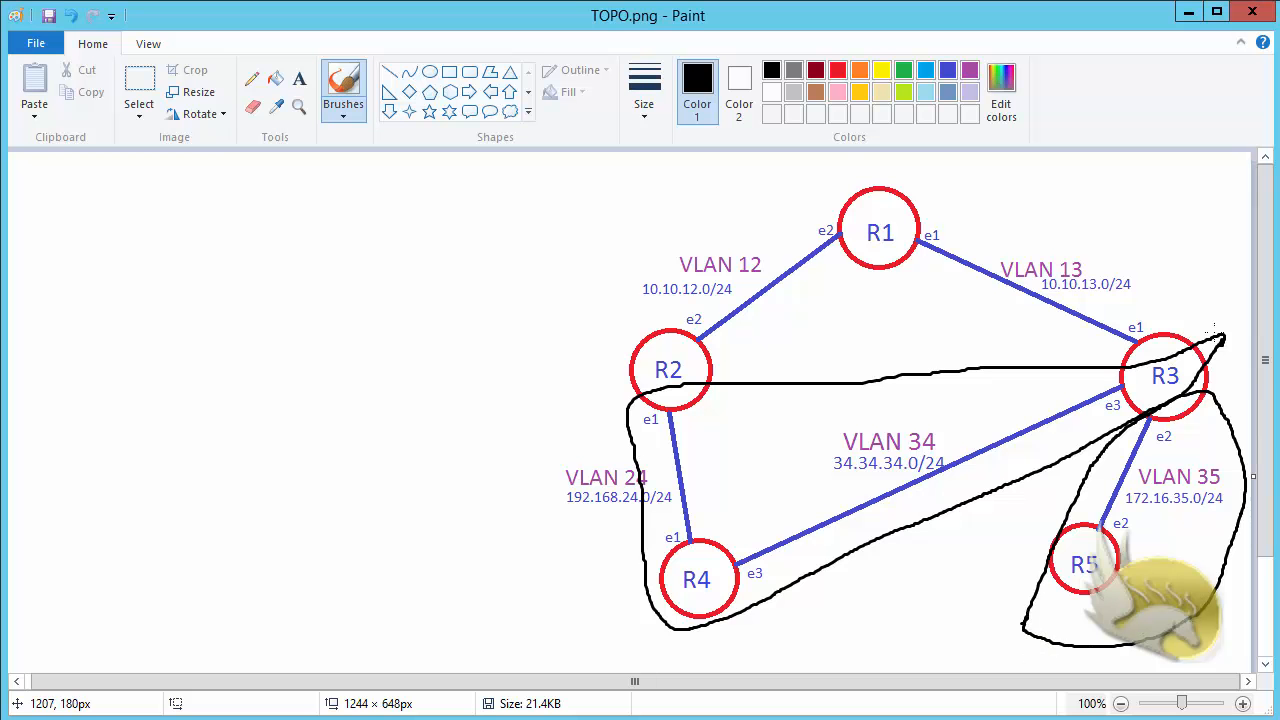
pyautogui.moveTo(1218, 334)
pyautogui.mouseDown()
pyautogui.moveTo(1219, 298)
pyautogui.moveTo(1127, 215)
pyautogui.moveTo(758, 174)
pyautogui.moveTo(629, 210)
pyautogui.moveTo(590, 318)
pyautogui.moveTo(632, 393)
pyautogui.mouseUp()
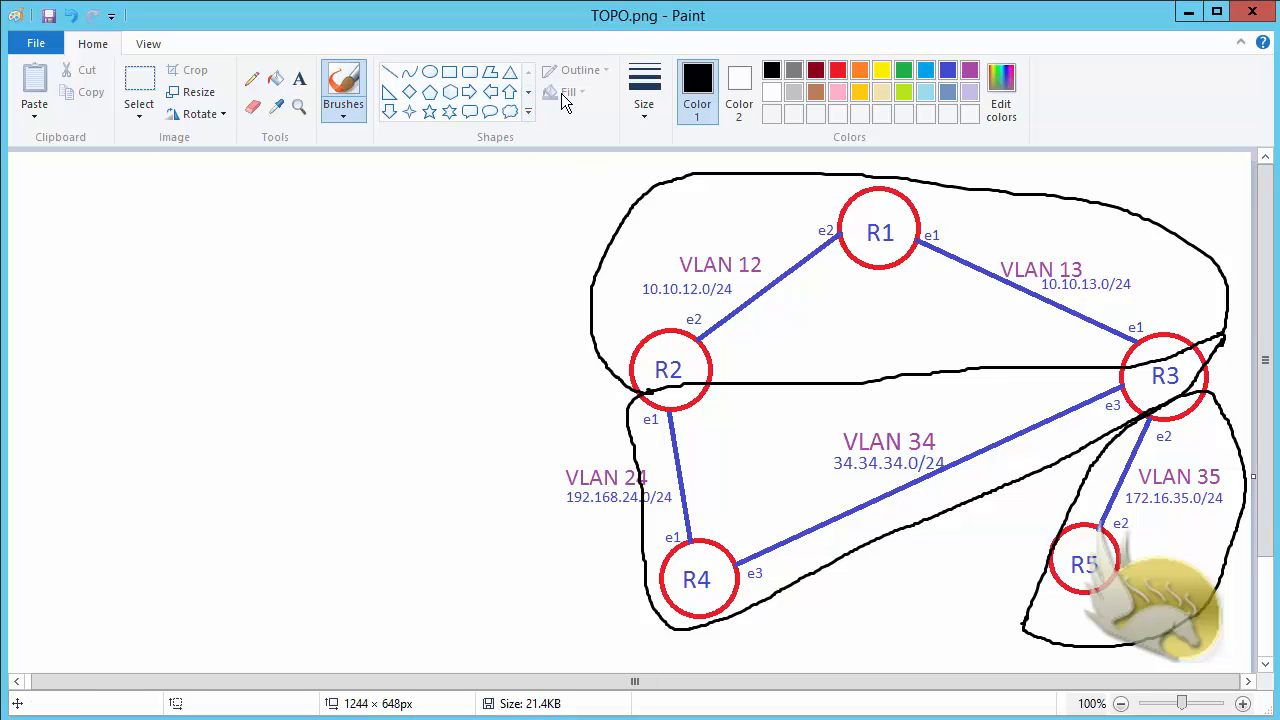
# - Add a brown text label "AREA 123" inside the R1-R2-R3 boundary, below R1
pyautogui.click(301, 77)
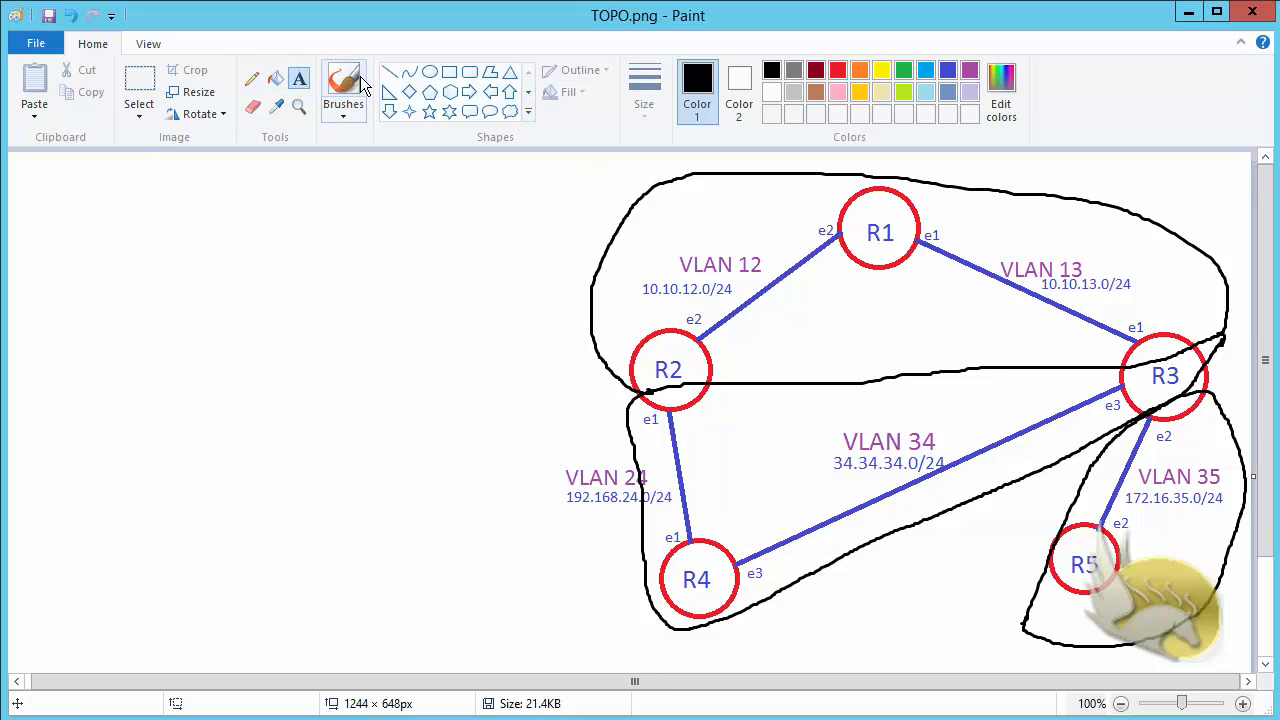
pyautogui.click(813, 92)
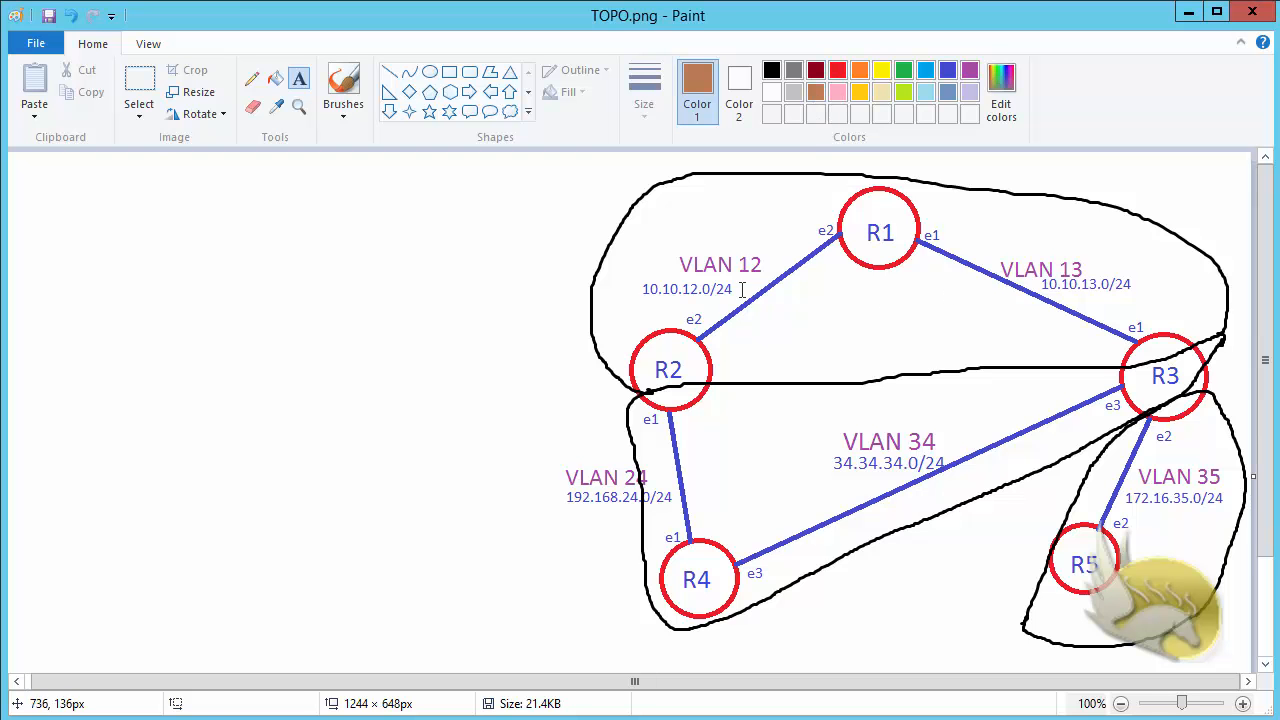
pyautogui.moveTo(826, 299); pyautogui.dragTo(1111, 336)
pyautogui.write('A')
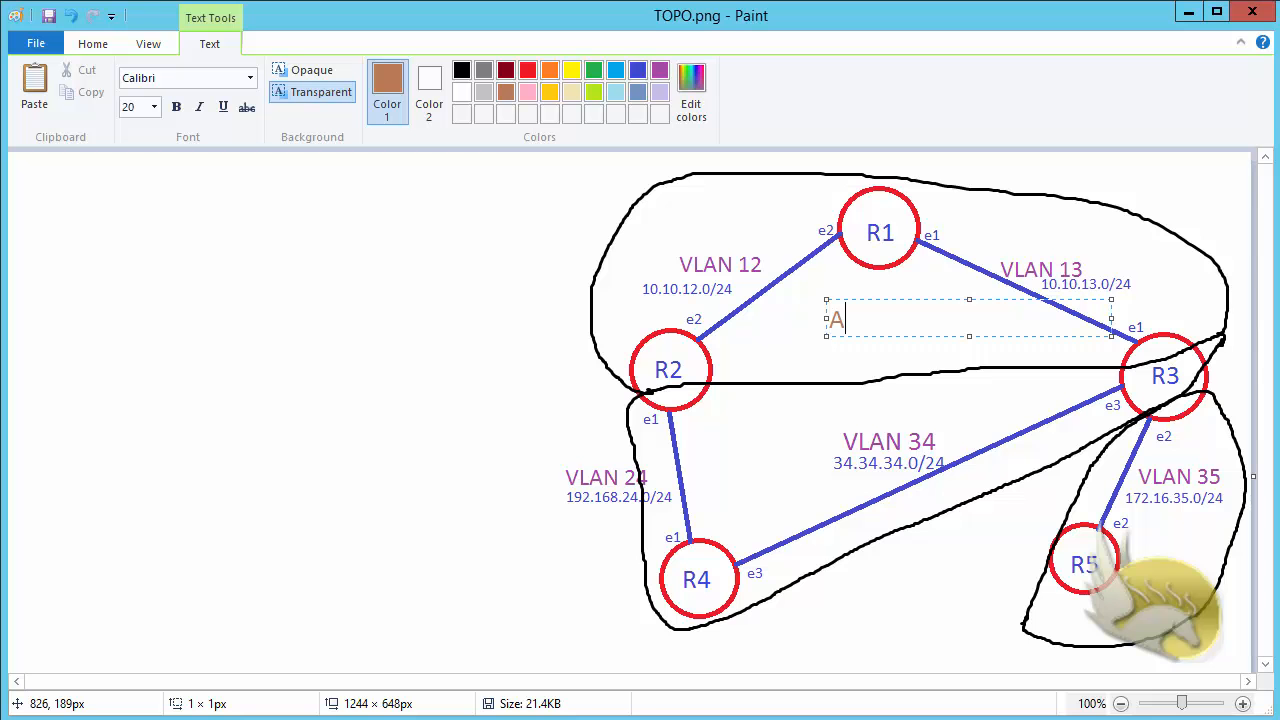
pyautogui.write('REA 123')
pyautogui.click(730, 420)
# - Add the text label "AREA 0" inside the R2-R4-R3 boundary, above the VLAN 34 link
pyautogui.click(730, 420)
pyautogui.write('A')
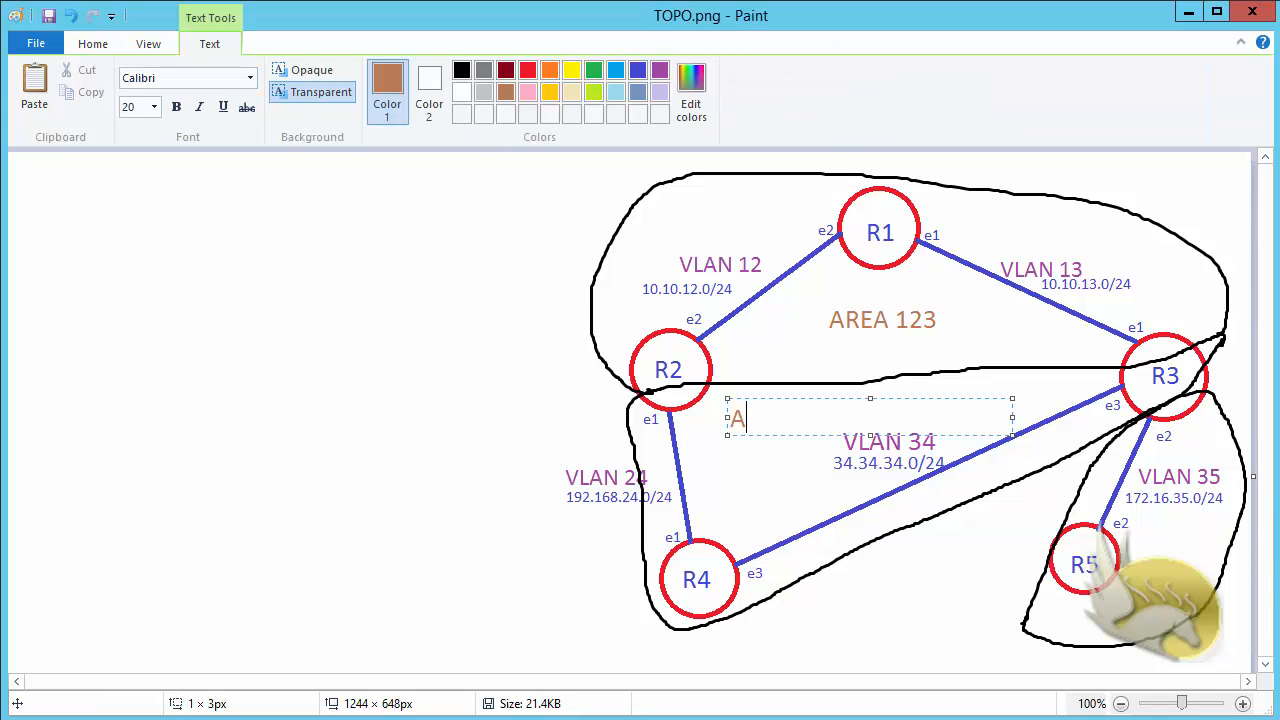
pyautogui.write('REA 0')
pyautogui.click(1135, 575)
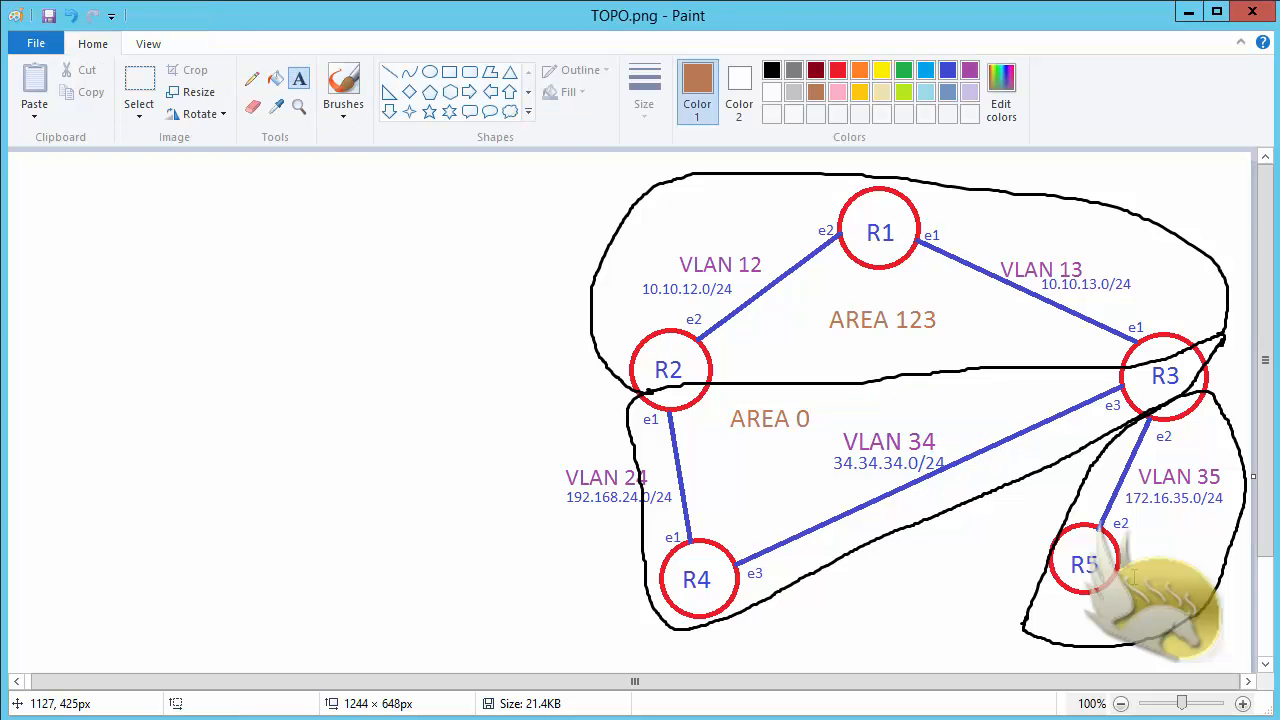
# - Add the text label "AREA 35" beside R5 and nudge it slightly closer to the router
pyautogui.click(1135, 576)
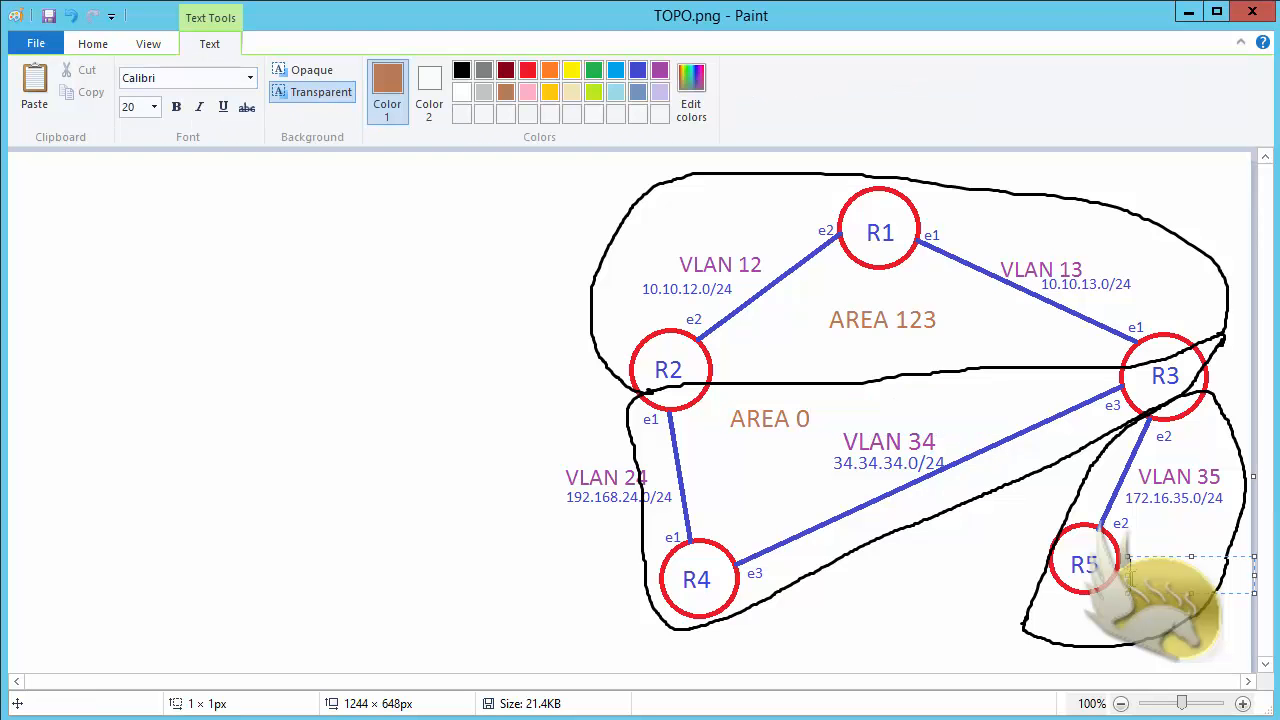
pyautogui.write('AREA 35')
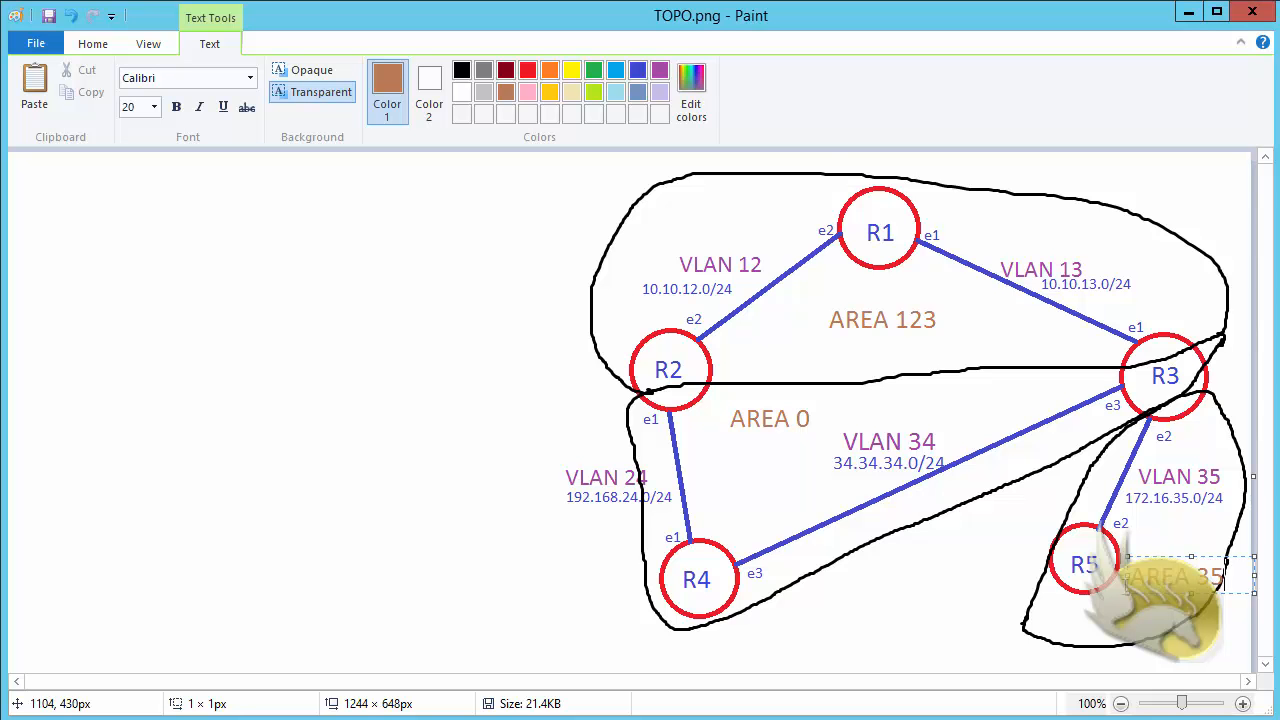
pyautogui.moveTo(1157, 595); pyautogui.dragTo(1148, 595)
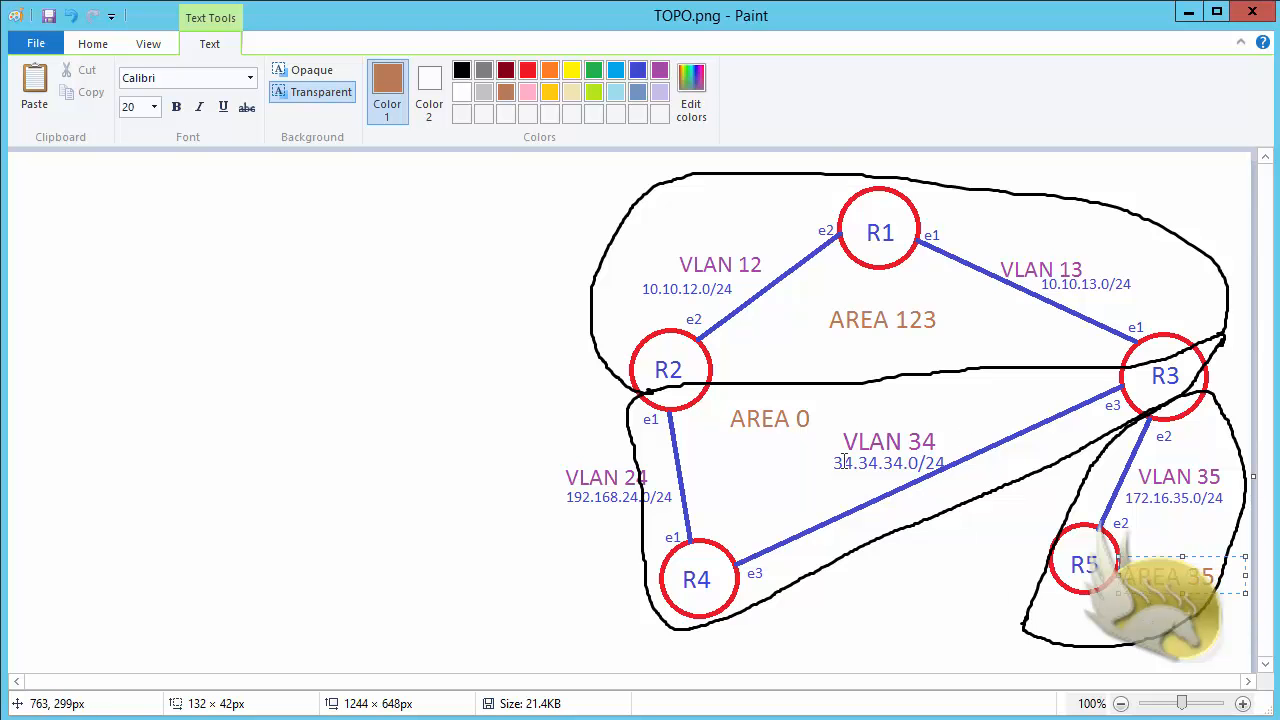
pyautogui.click(943, 635)
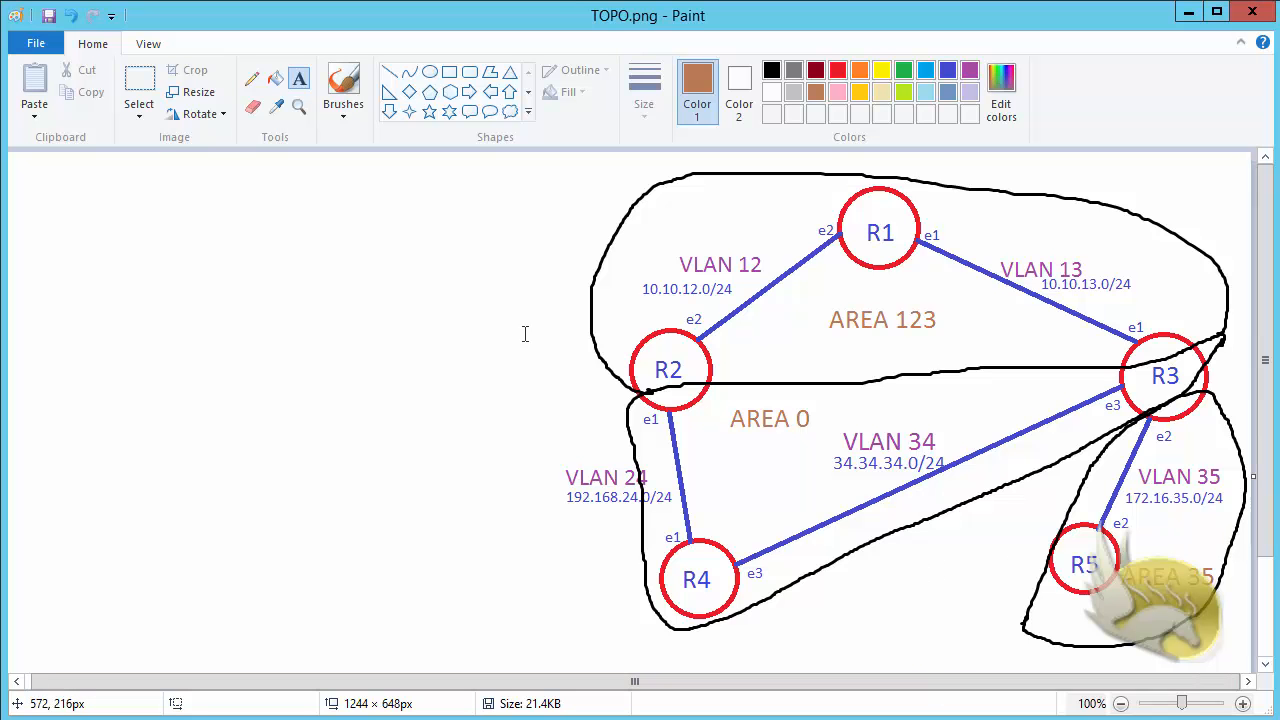
# - Select the whole topology drawing and move it left, clear of the canvas's right edge
pyautogui.click(138, 92)
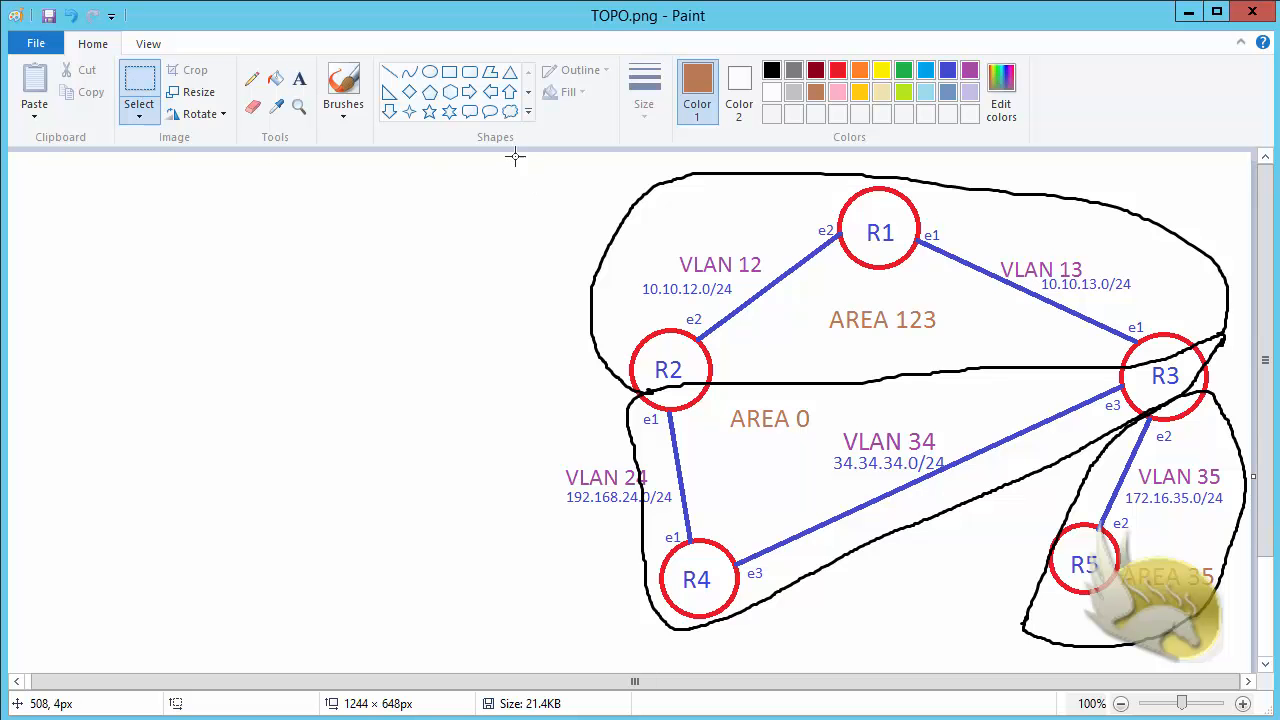
pyautogui.moveTo(517, 154)
pyautogui.mouseDown()
pyautogui.moveTo(814, 417)
pyautogui.moveTo(1103, 612)
pyautogui.moveTo(1252, 658)
pyautogui.moveTo(943, 652)
pyautogui.mouseUp()
pyautogui.click(1031, 636)
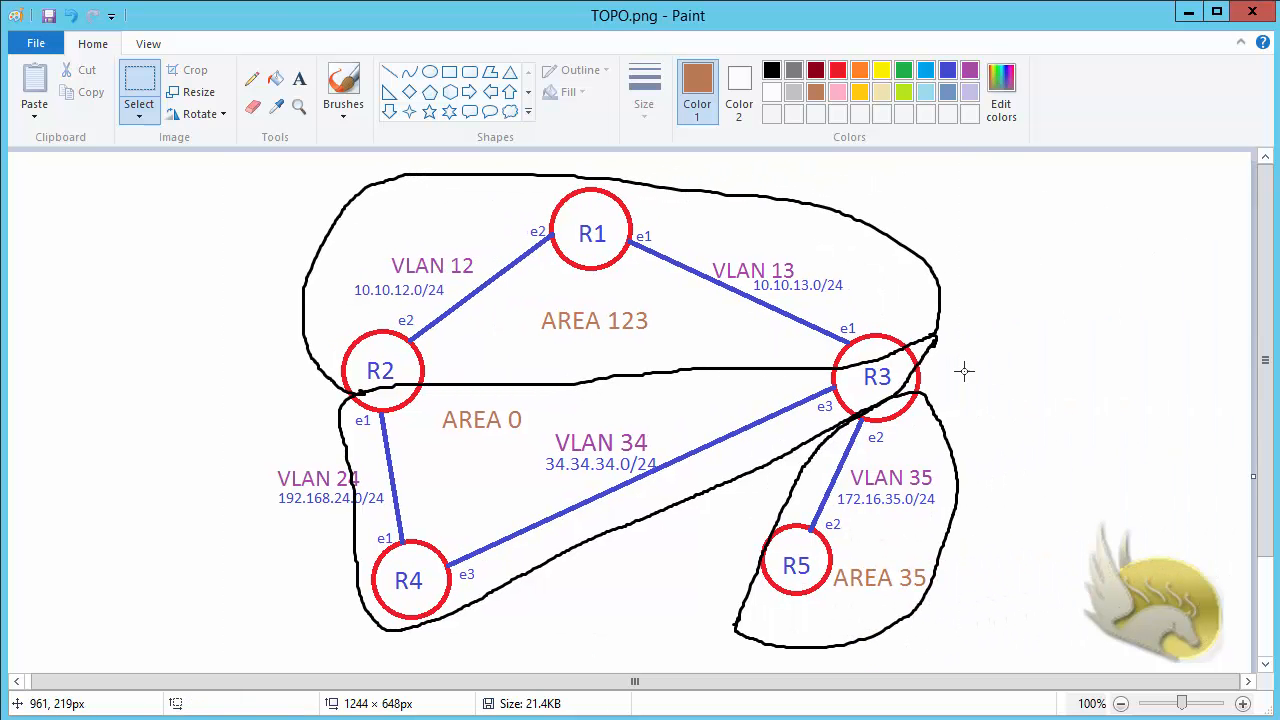
# - Brush brown pointer marks towards R3 and R2, and handwrite "ABR" above the R3 arrow
pyautogui.click(343, 85)
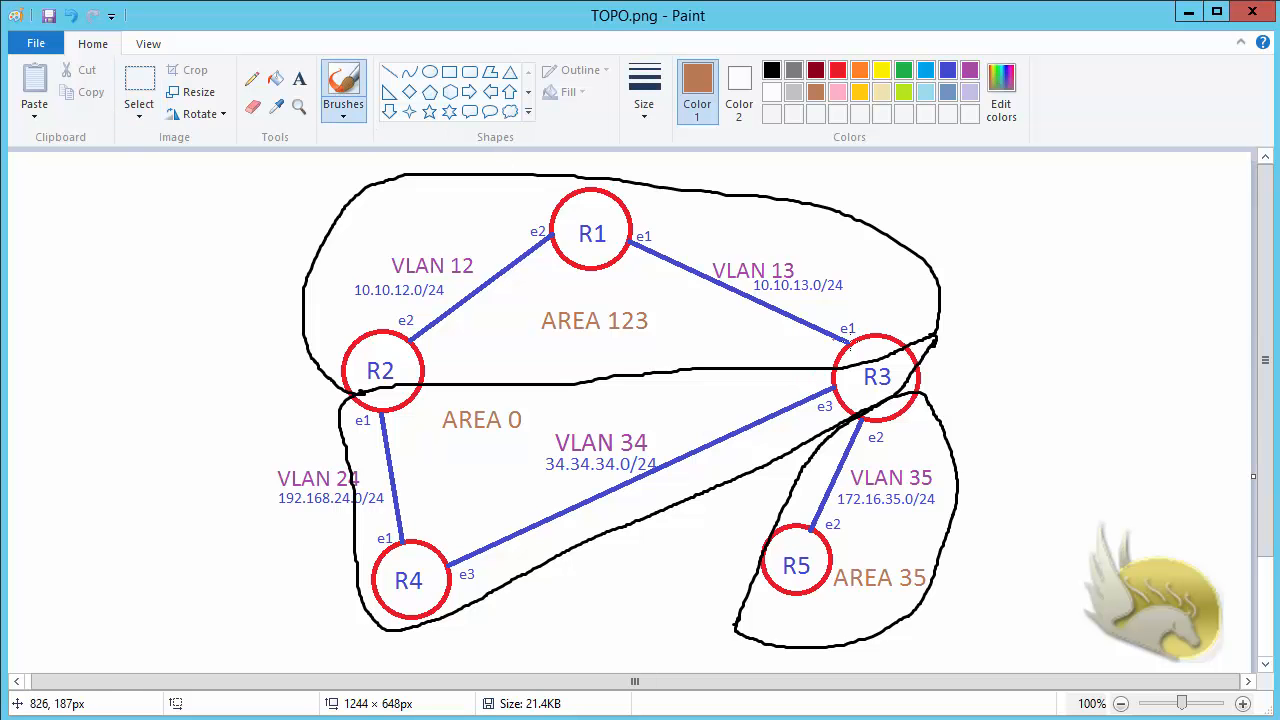
pyautogui.moveTo(1097, 352)
pyautogui.mouseDown()
pyautogui.moveTo(940, 368)
pyautogui.moveTo(955, 373)
pyautogui.mouseUp()
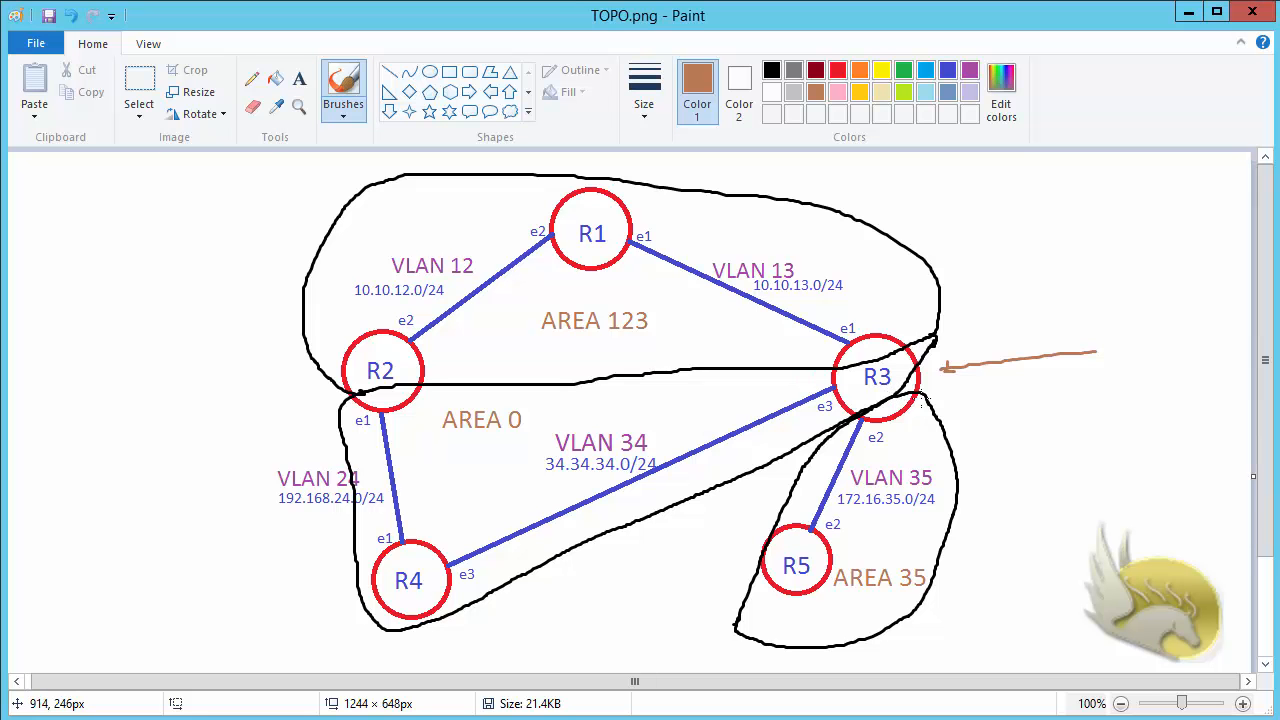
pyautogui.moveTo(977, 352)
pyautogui.mouseDown()
pyautogui.moveTo(996, 300)
pyautogui.moveTo(999, 327)
pyautogui.moveTo(1023, 334)
pyautogui.mouseUp()
pyautogui.moveTo(1023, 290)
pyautogui.mouseDown()
pyautogui.moveTo(1042, 297)
pyautogui.moveTo(1032, 326)
pyautogui.moveTo(1076, 296)
pyautogui.moveTo(1082, 334)
pyautogui.mouseUp()
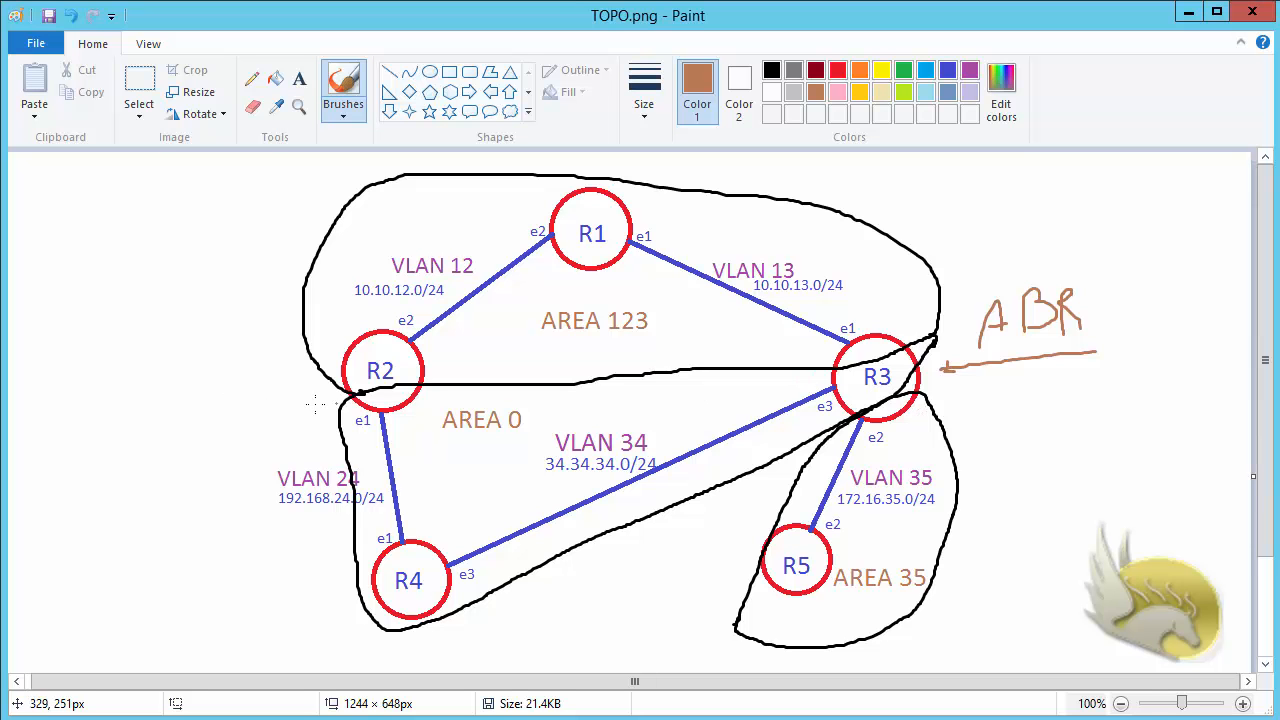
pyautogui.moveTo(182, 404)
pyautogui.mouseDown()
pyautogui.moveTo(322, 393)
pyautogui.moveTo(315, 384)
pyautogui.moveTo(336, 409)
pyautogui.mouseUp()
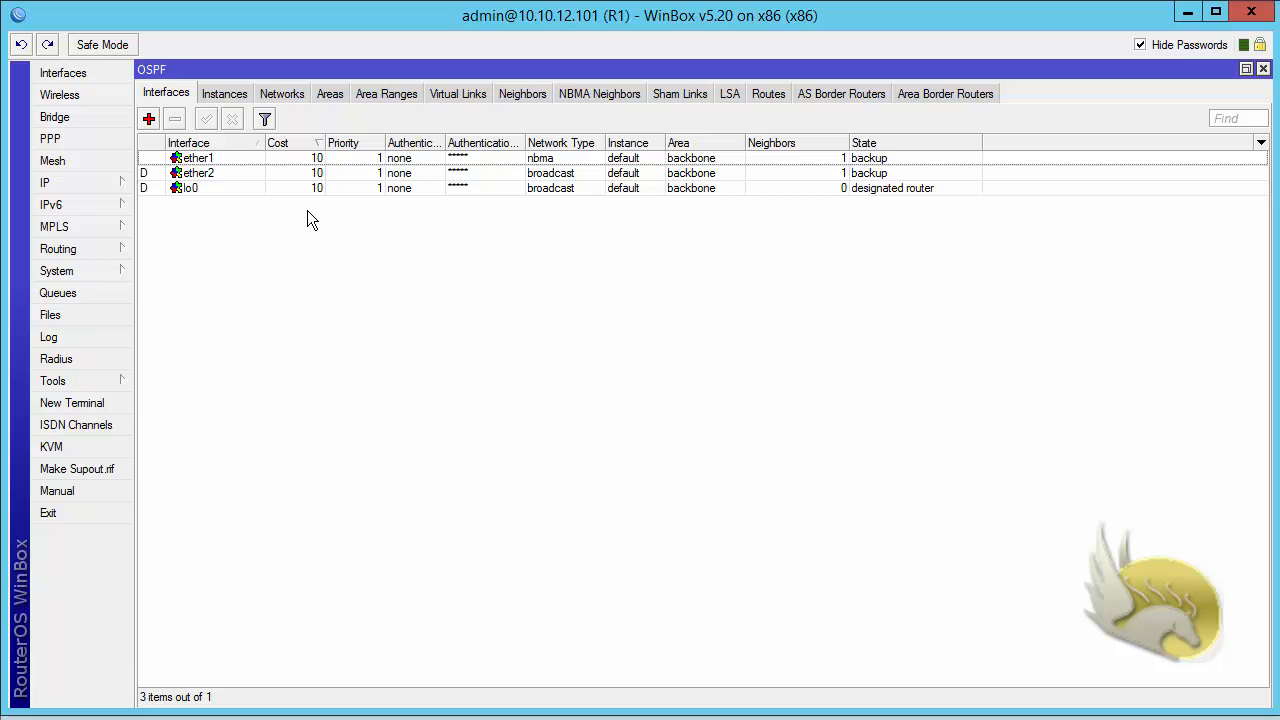
# - In WinBox on R1, create an OSPF area named 123 with area ID 123.123.123.123 in the default instance
pyautogui.click(331, 95)
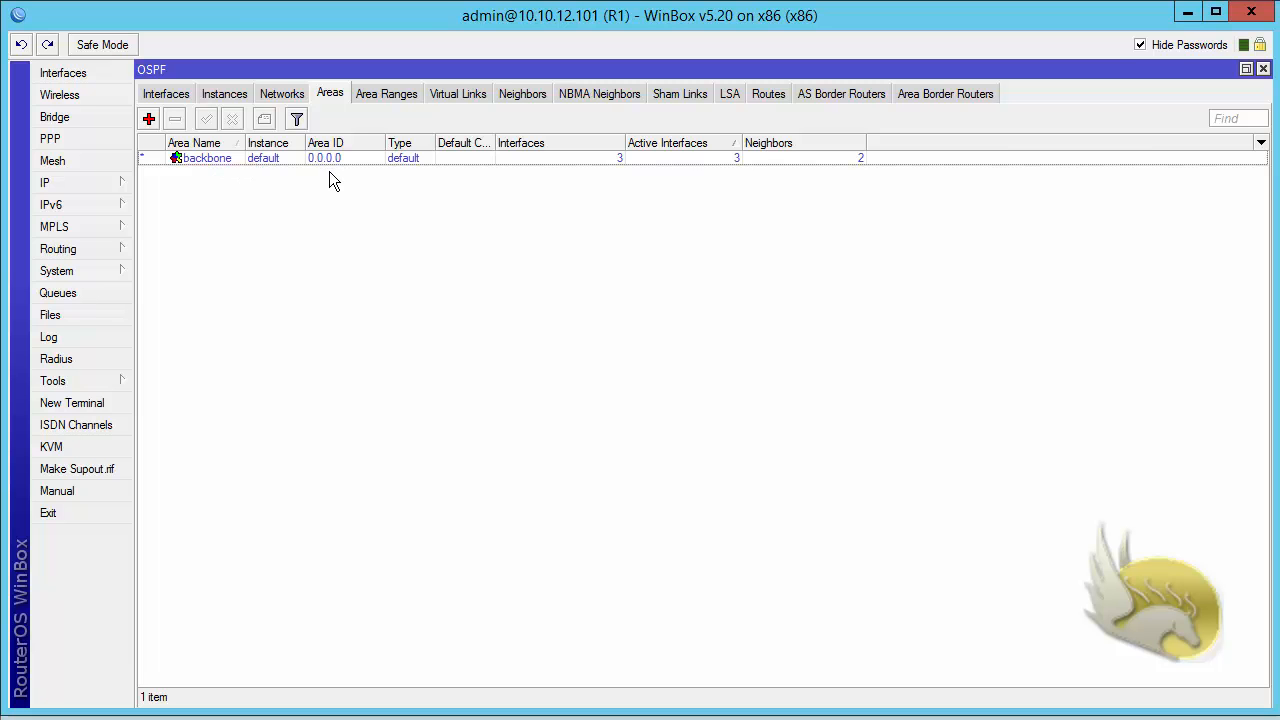
pyautogui.click(148, 120)
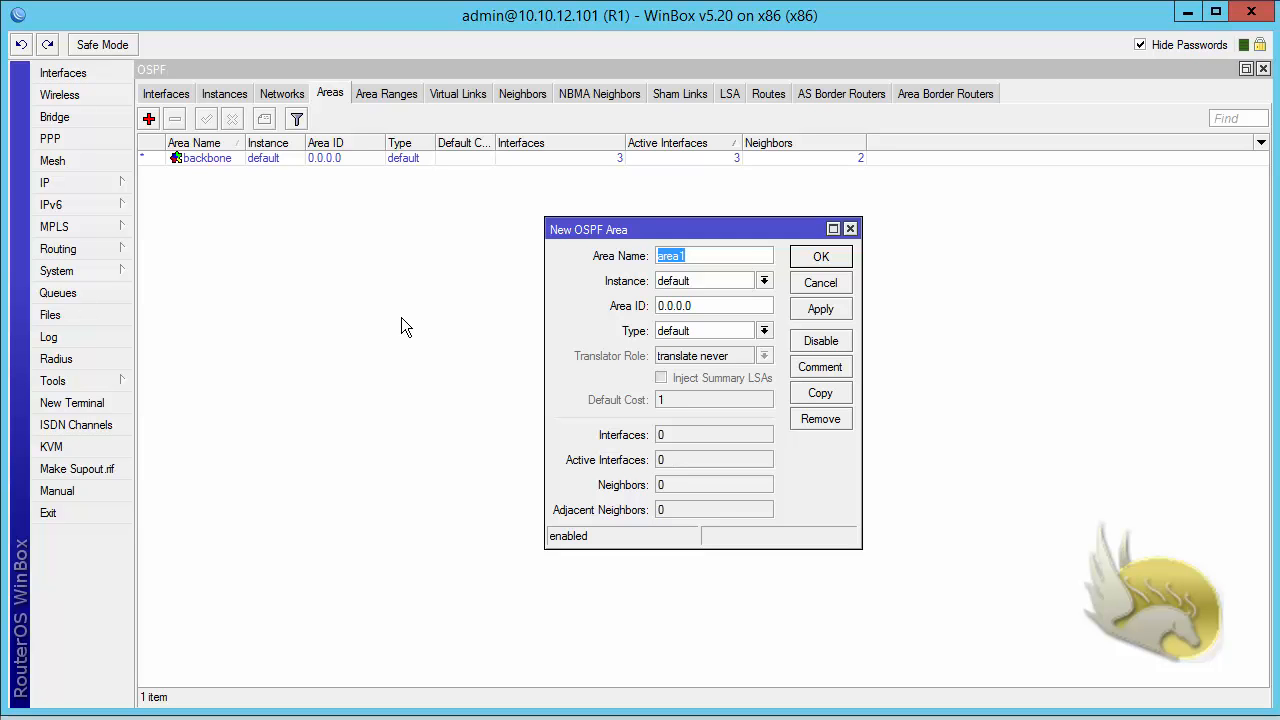
pyautogui.write('123')
pyautogui.click(763, 282)
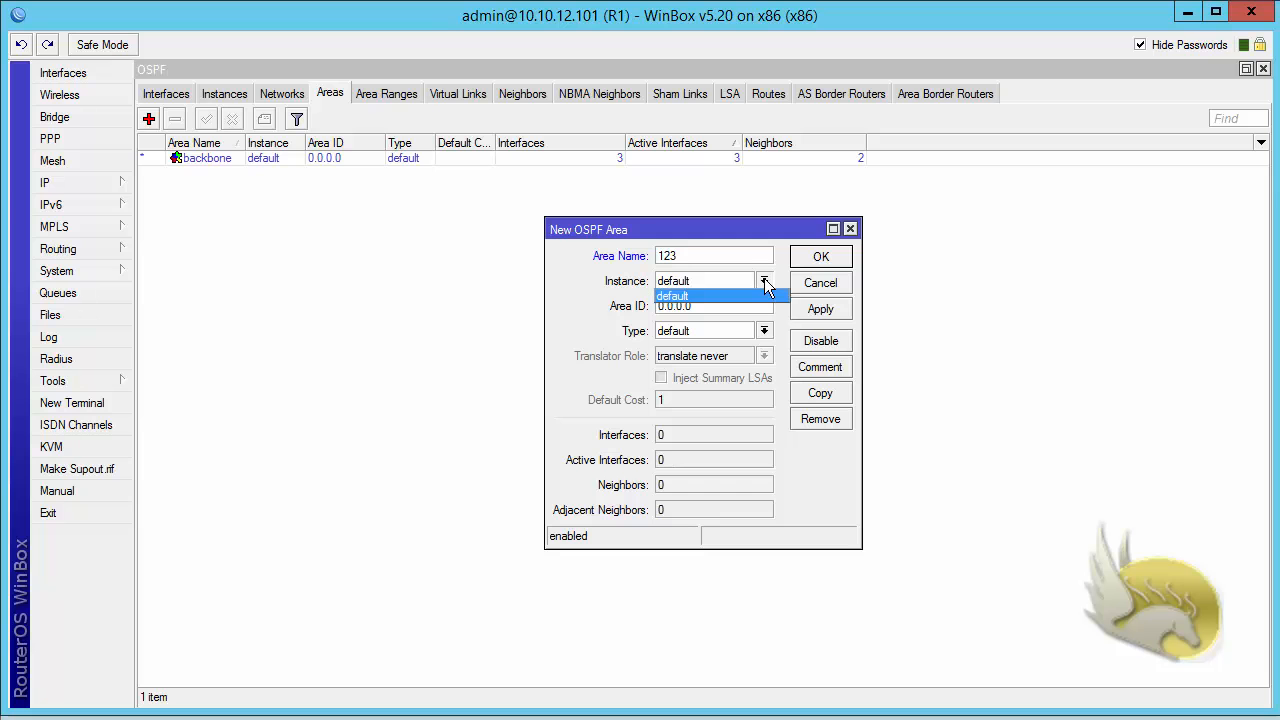
pyautogui.click(764, 283)
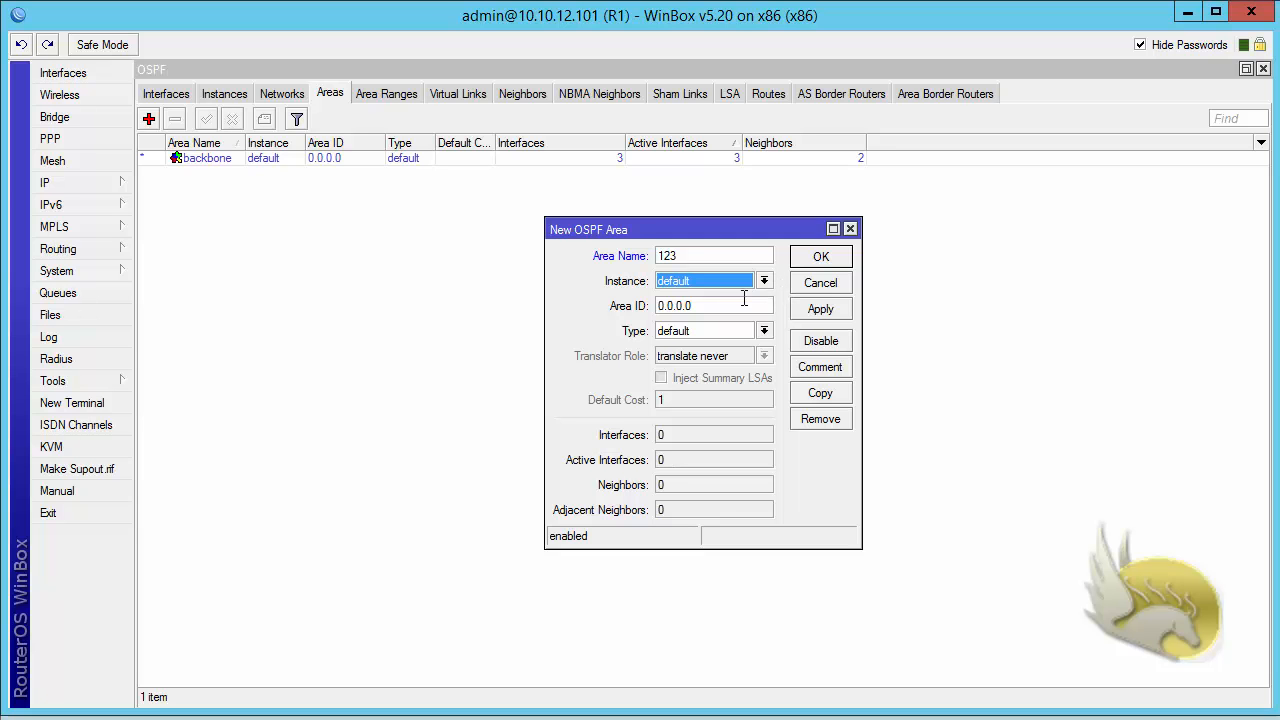
pyautogui.moveTo(715, 303); pyautogui.dragTo(643, 310)
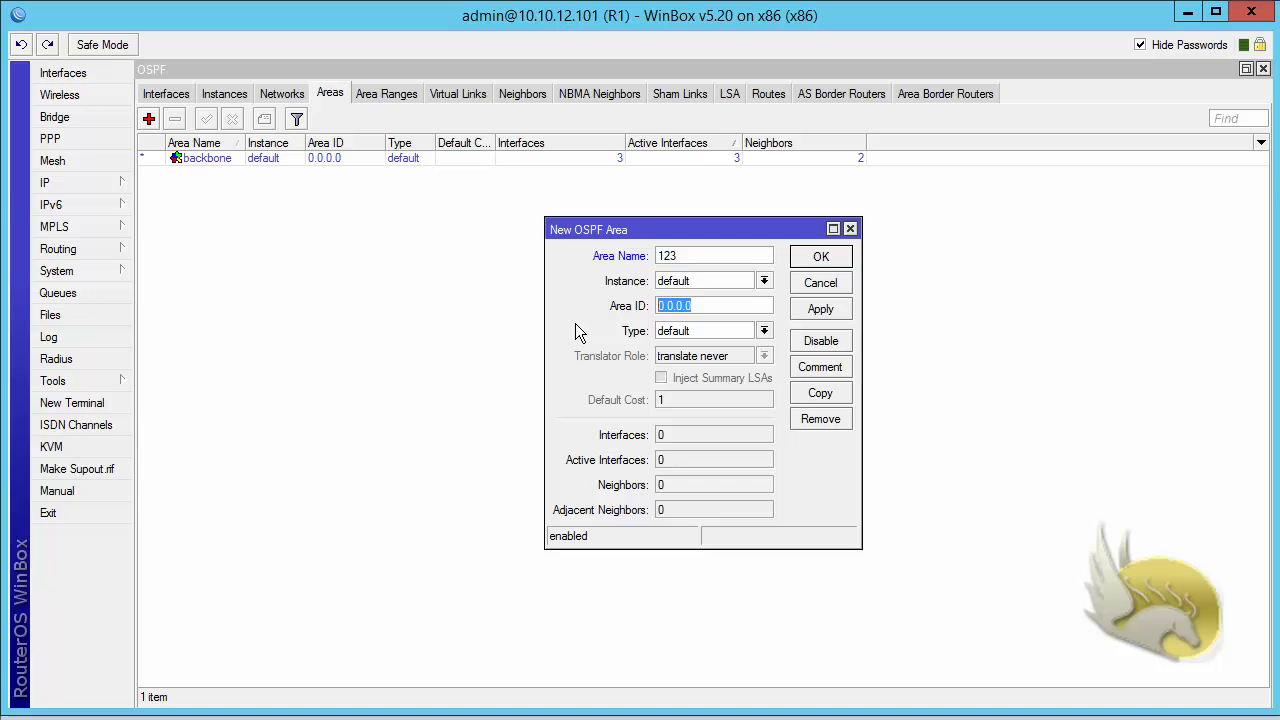
pyautogui.write('123.123.123.123')
pyautogui.click(808, 256)
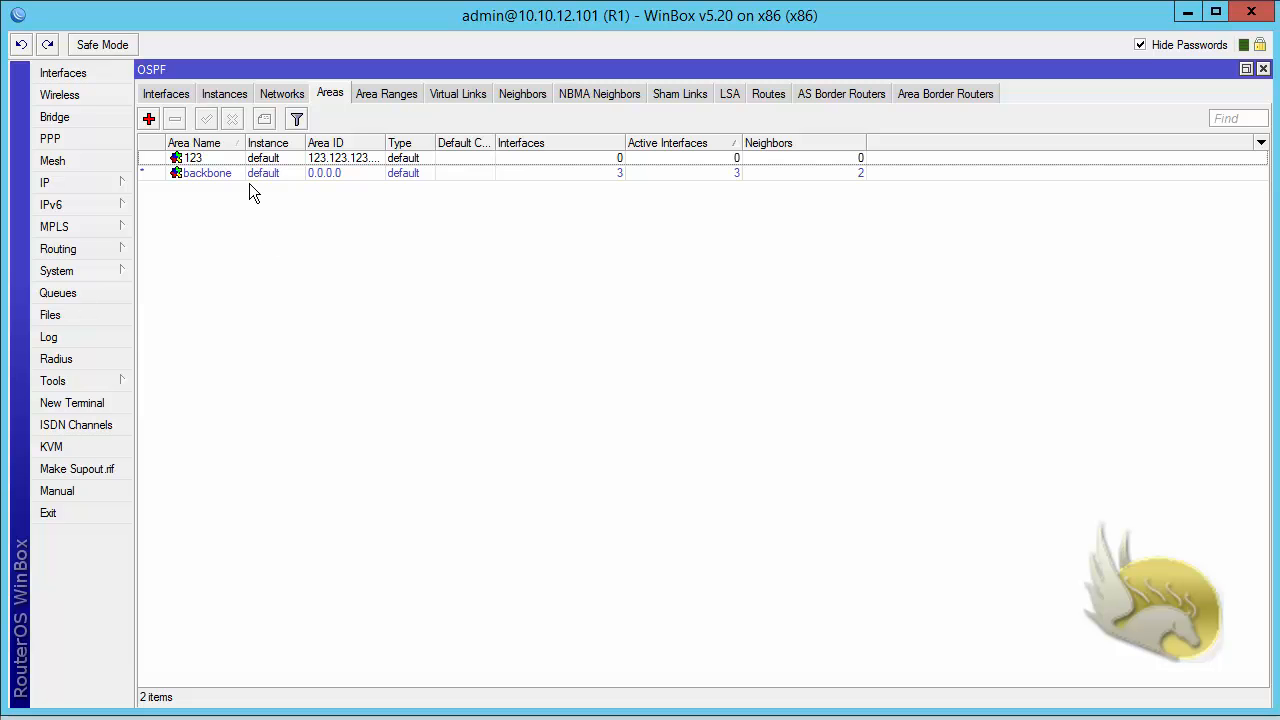
# - Assign the OSPF network 1.1.1.0/24 to area 123
pyautogui.click(278, 94)
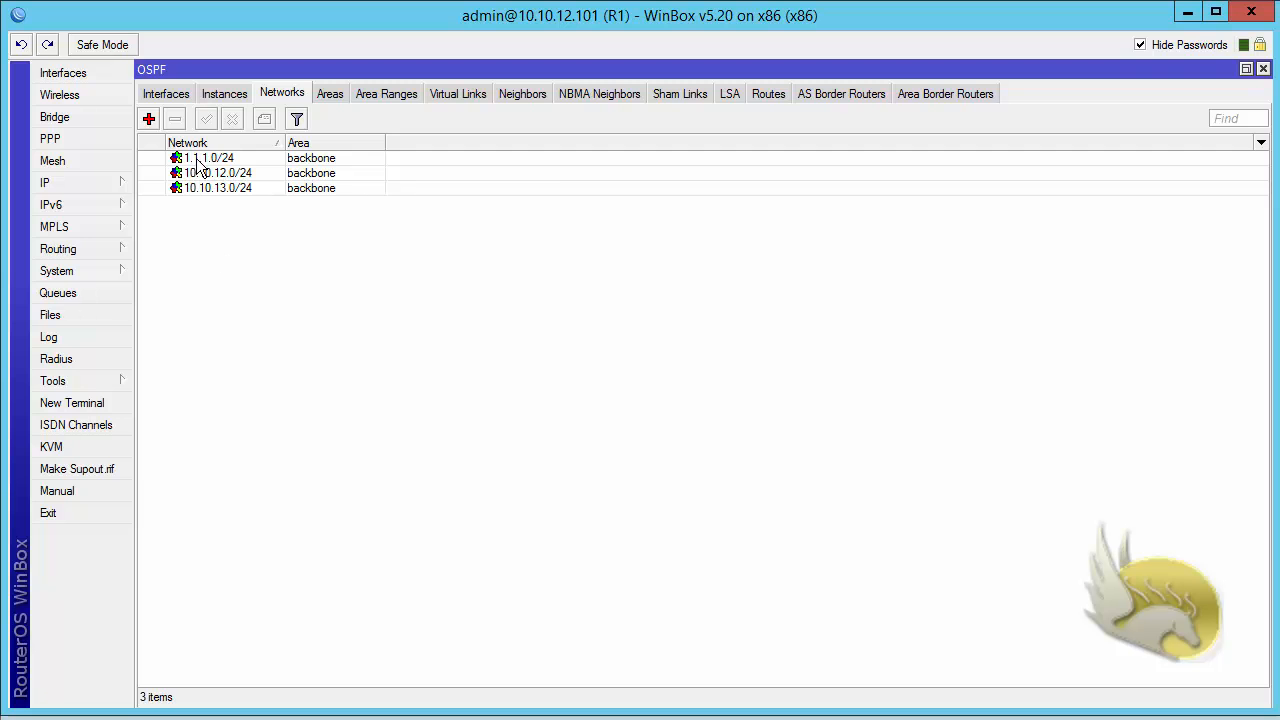
pyautogui.doubleClick(200, 160)
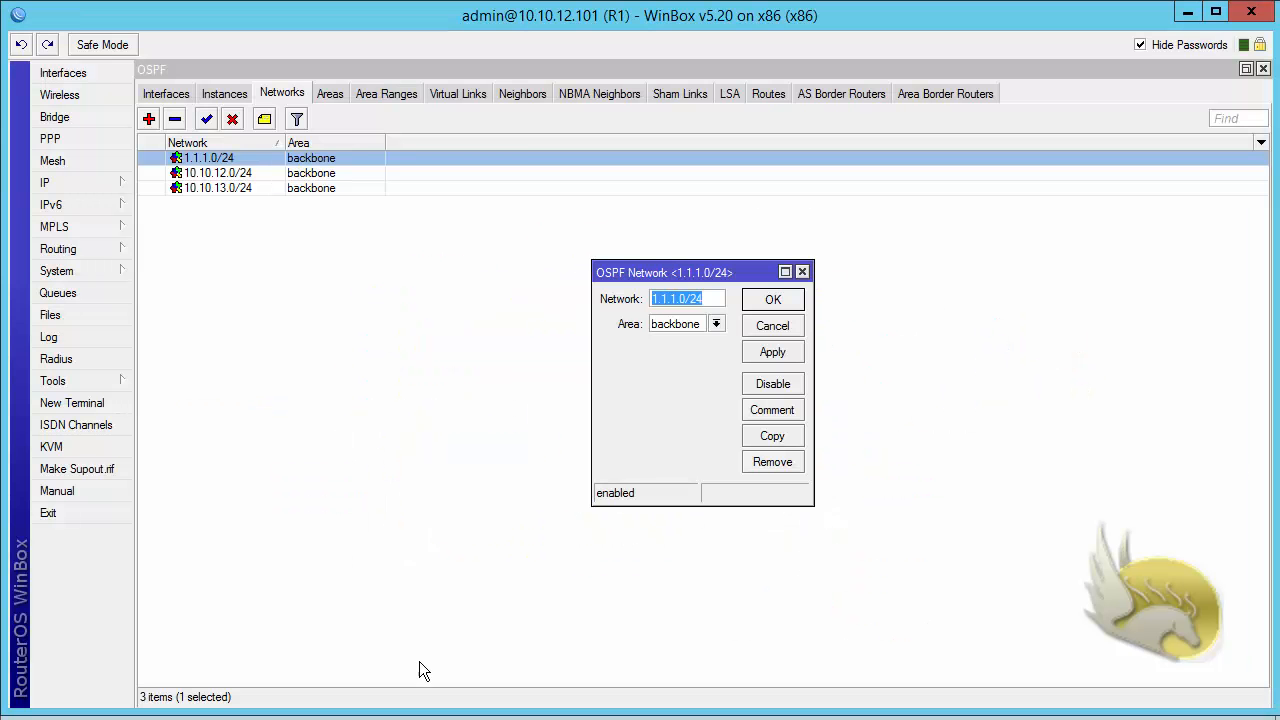
pyautogui.click(717, 325)
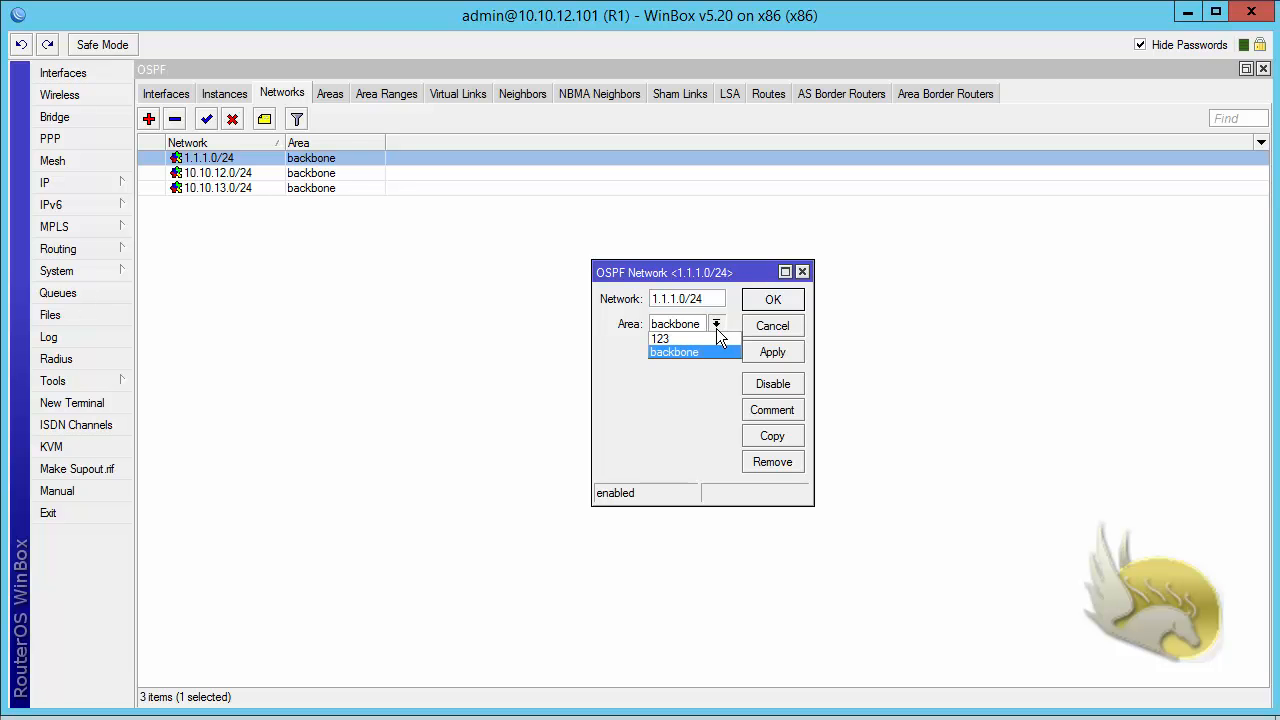
pyautogui.click(712, 340)
pyautogui.click(772, 301)
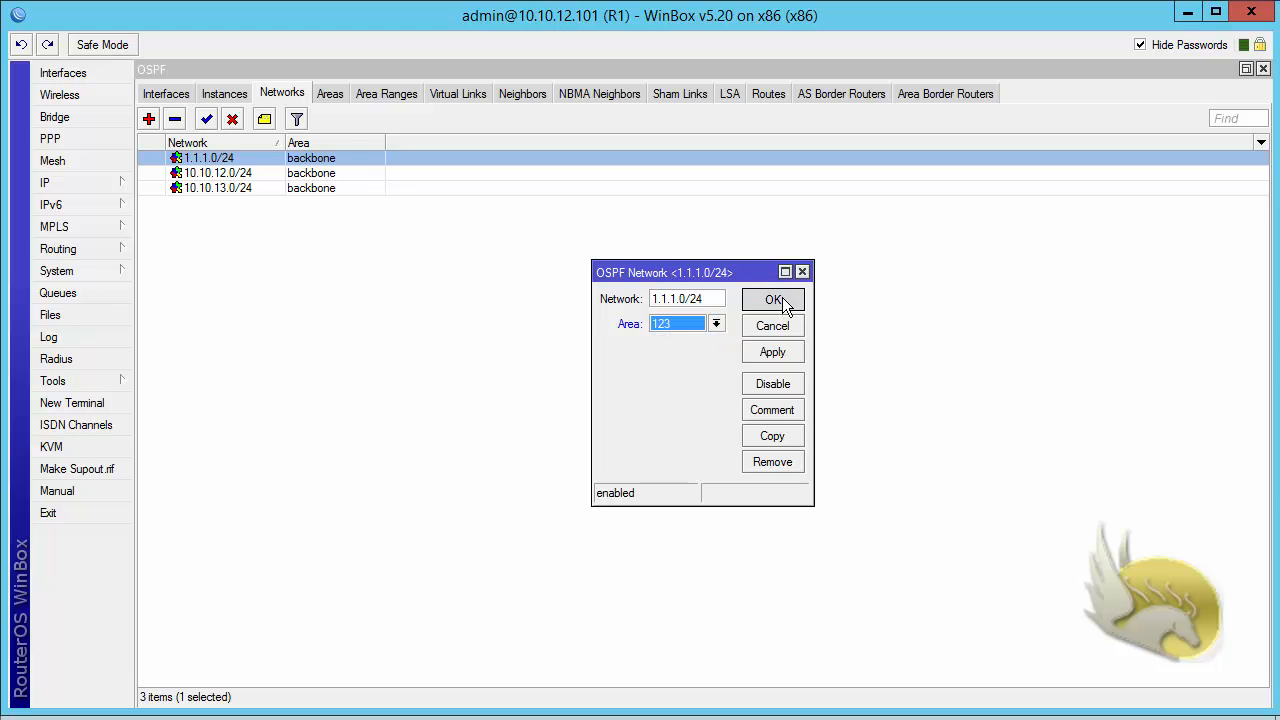
# - Change the area of OSPF network 10.10.12.0/24 to 123
pyautogui.doubleClick(305, 174)
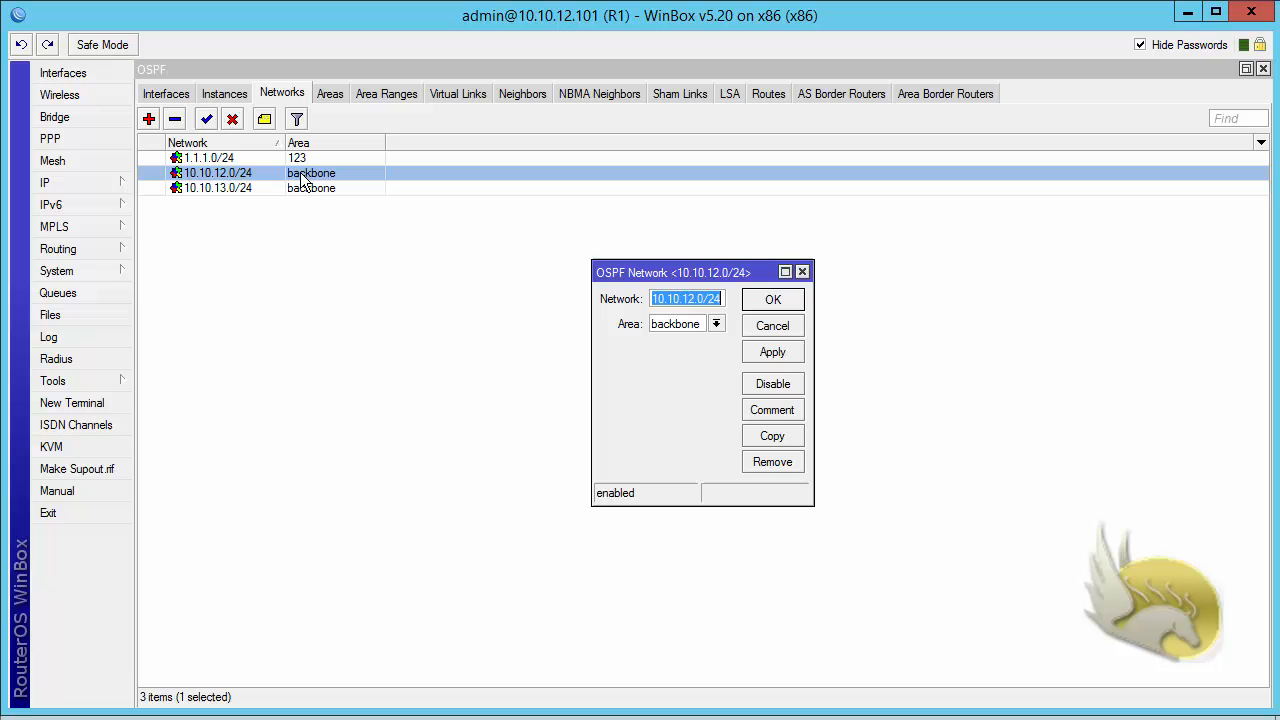
pyautogui.click(716, 324)
pyautogui.click(699, 340)
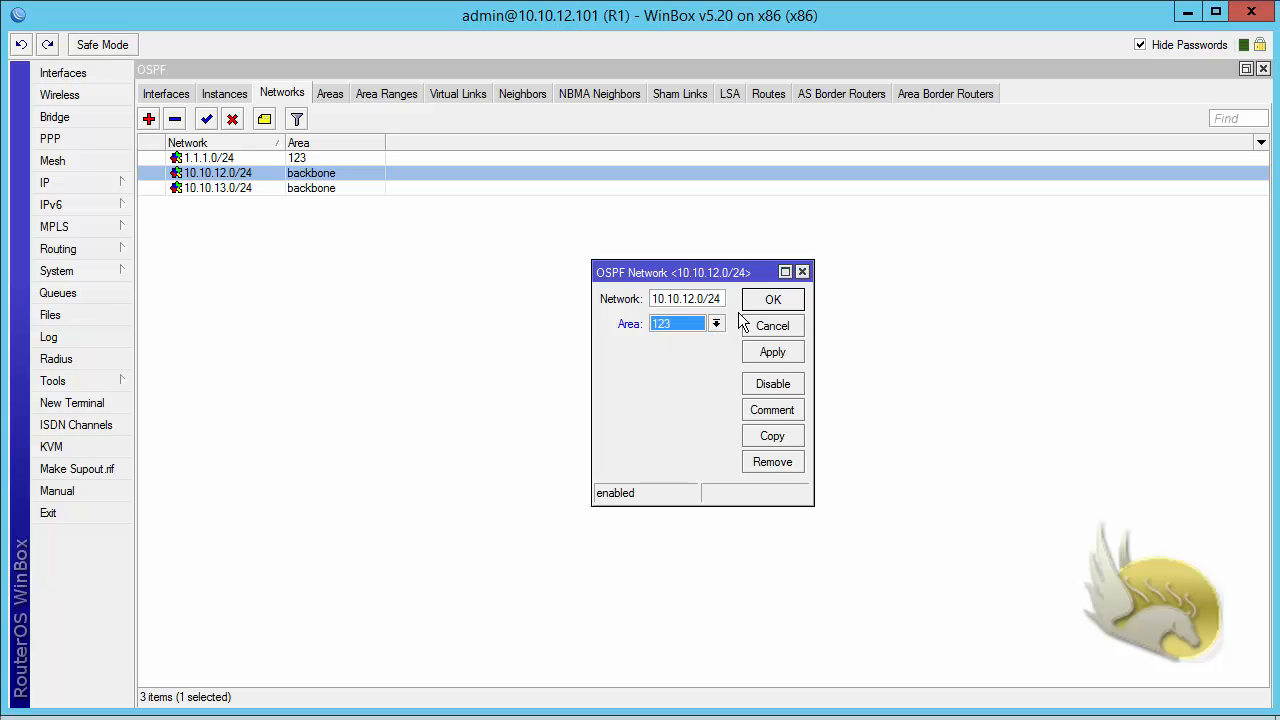
pyautogui.click(752, 300)
# - Move OSPF network 10.10.13.0/24 into area 123 and review the list of OSPF areas
pyautogui.doubleClick(298, 189)
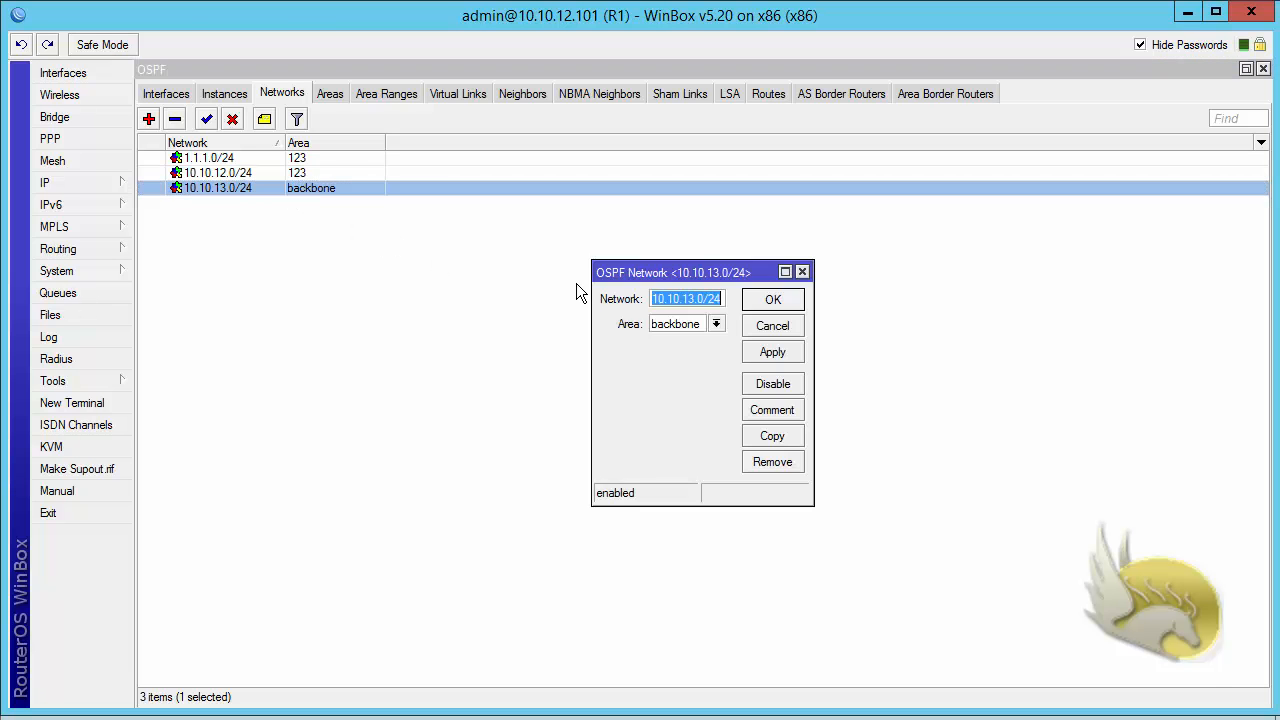
pyautogui.click(716, 324)
pyautogui.click(712, 339)
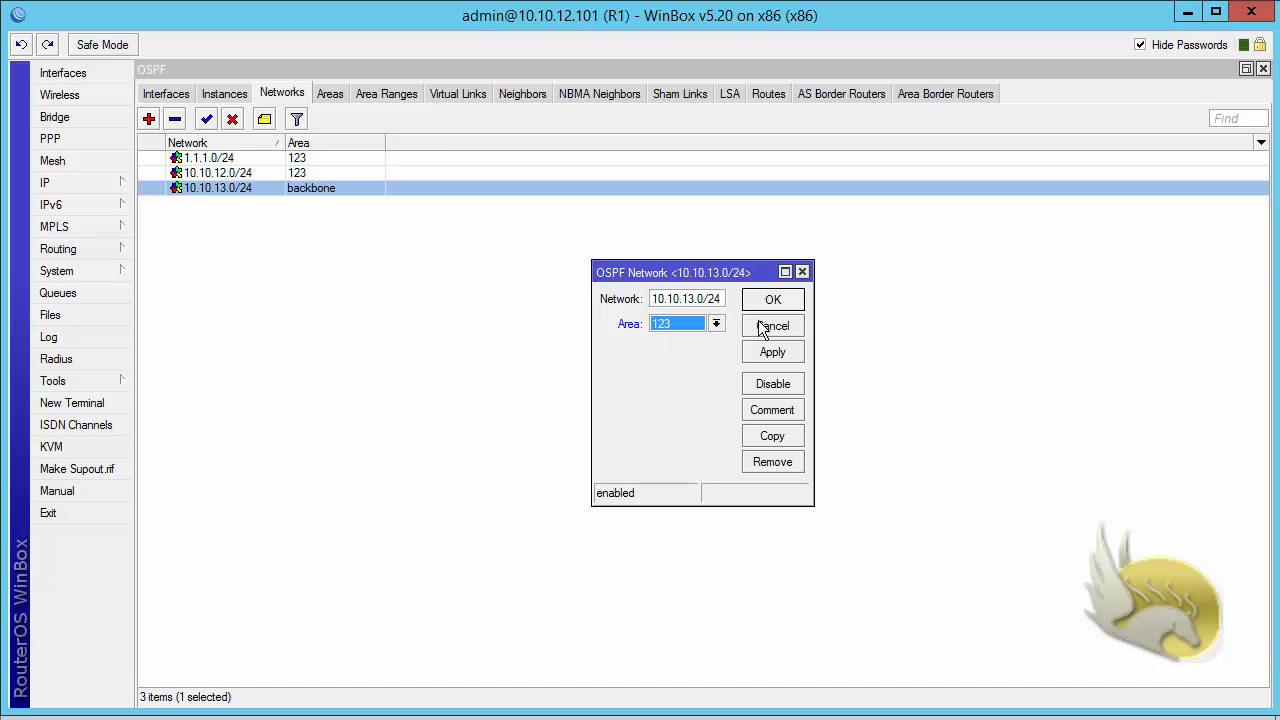
pyautogui.click(759, 298)
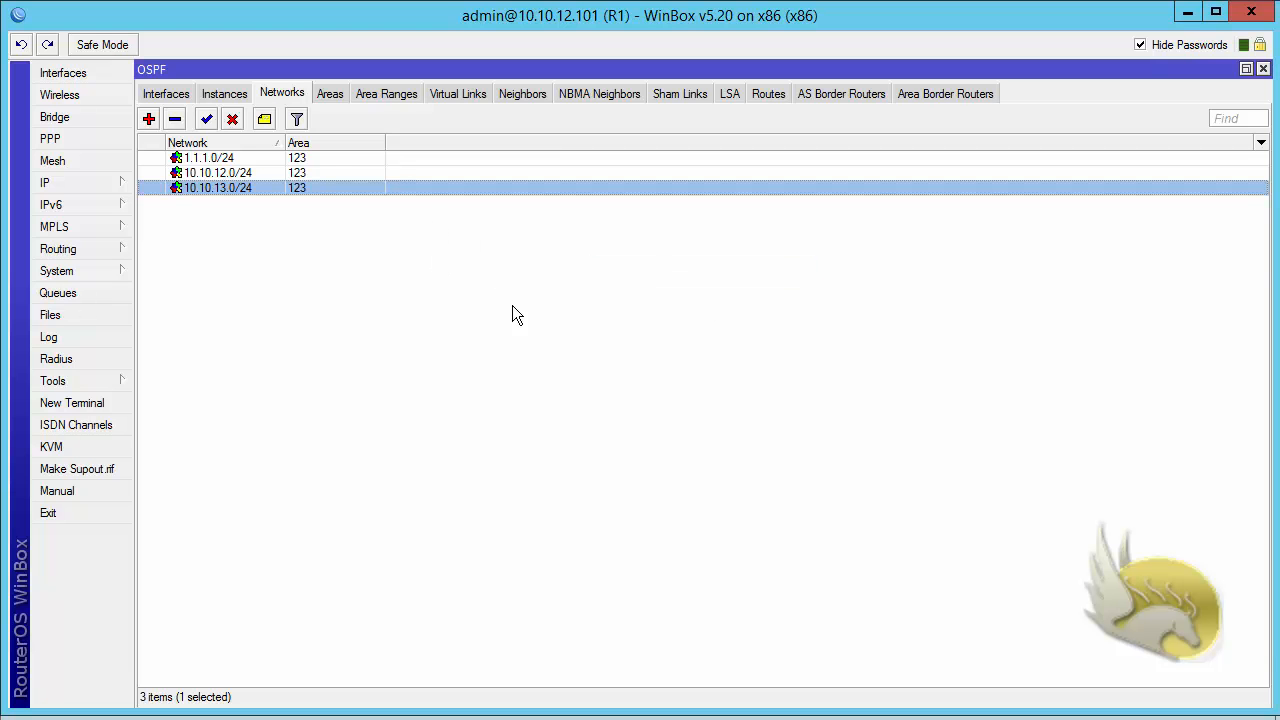
pyautogui.click(326, 94)
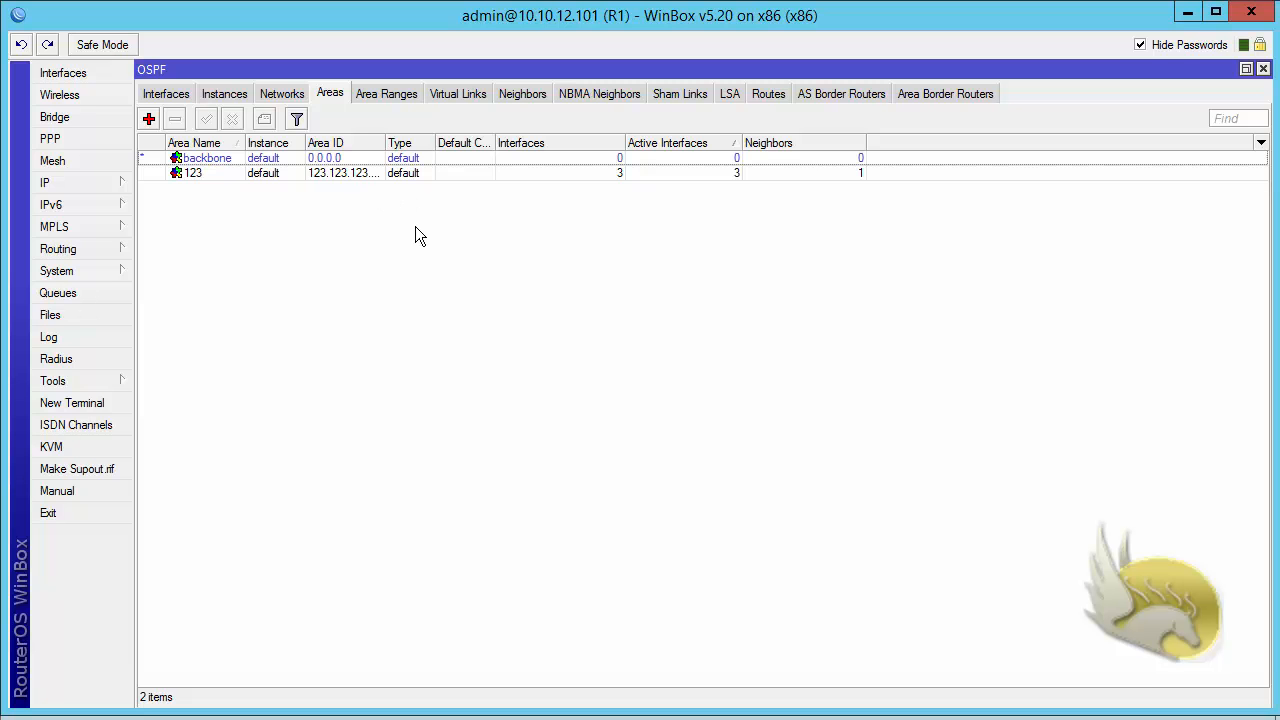
# - Review R1's OSPF network assignments and the area and state of its OSPF interfaces
pyautogui.click(280, 93)
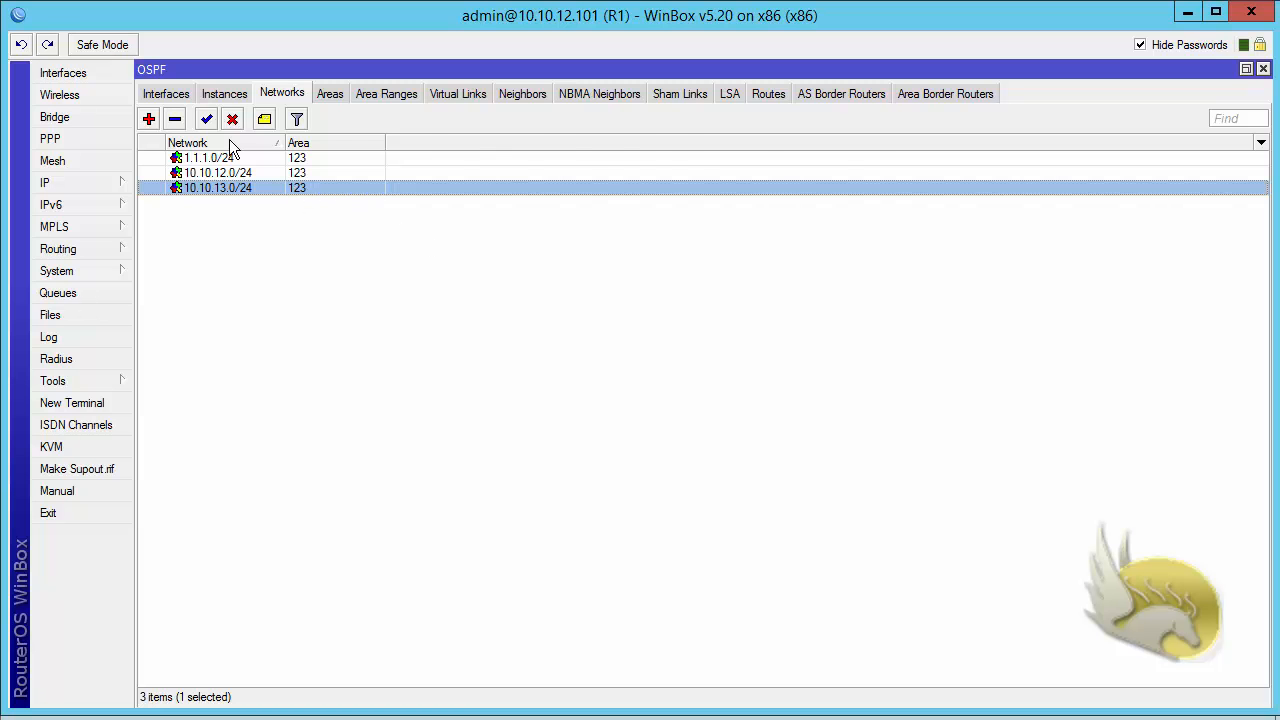
pyautogui.click(166, 96)
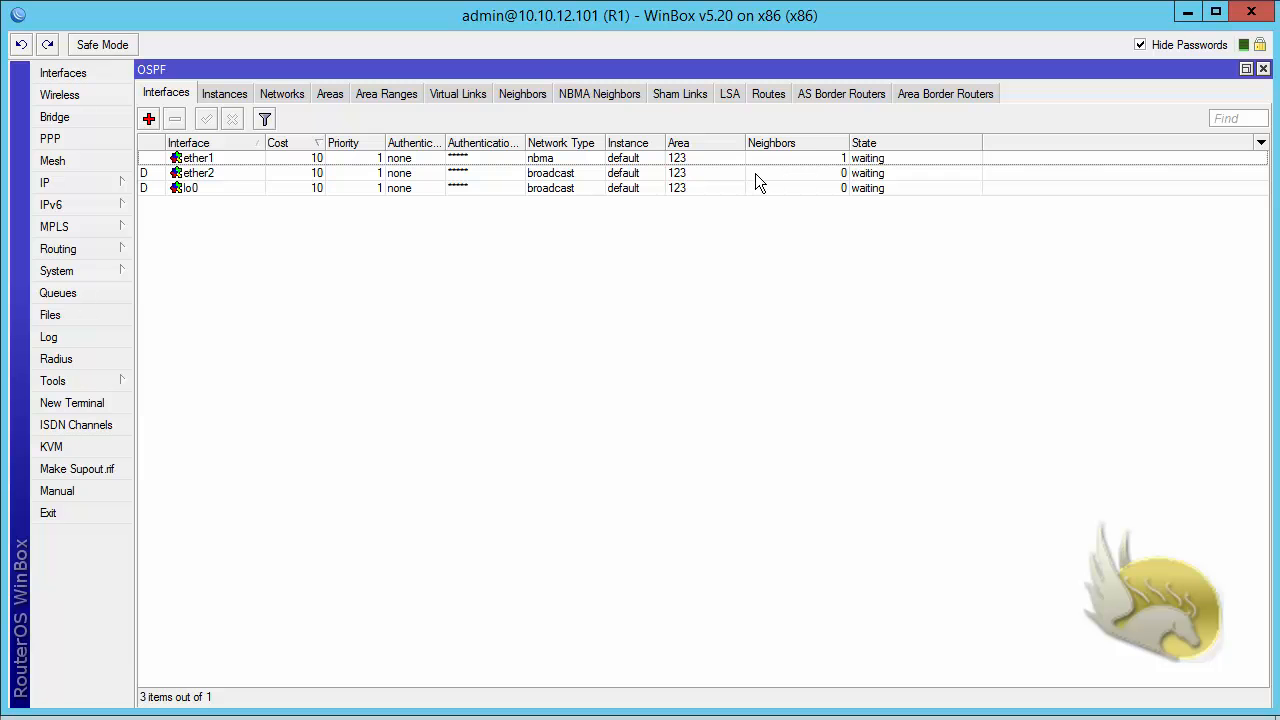
pyautogui.click(890, 158)
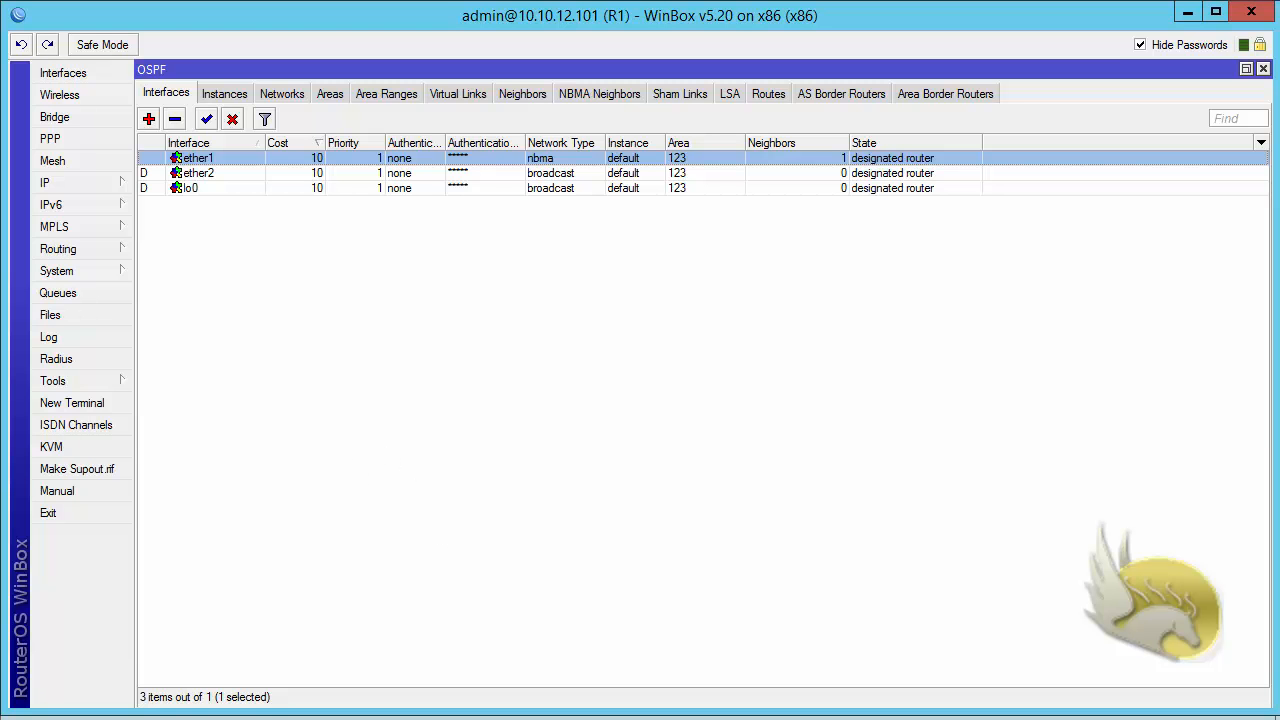
# - In the Paint topology drawing, circle the interface labels inside area 123 on R1, R2 and R3, and undo the circles
pyautogui.hotkey('alt', 'Tab')
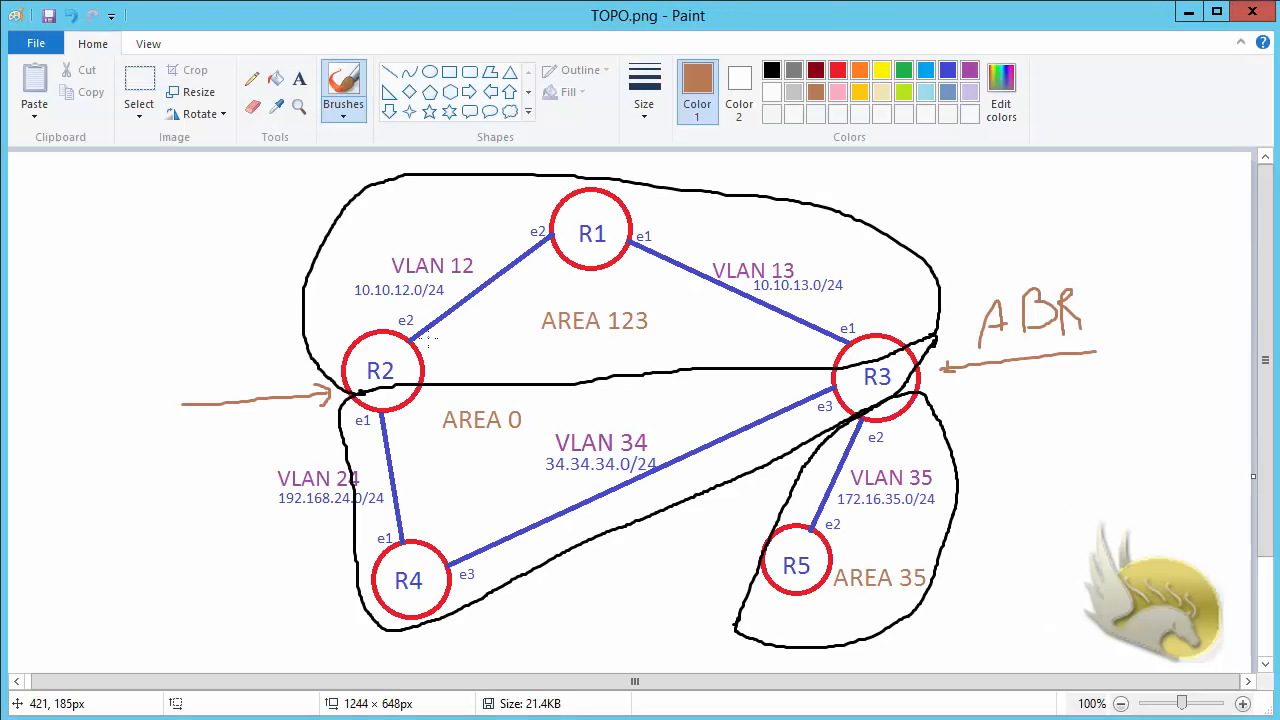
pyautogui.moveTo(427, 347)
pyautogui.mouseDown()
pyautogui.moveTo(410, 349)
pyautogui.moveTo(387, 312)
pyautogui.moveTo(425, 316)
pyautogui.moveTo(412, 350)
pyautogui.mouseUp()
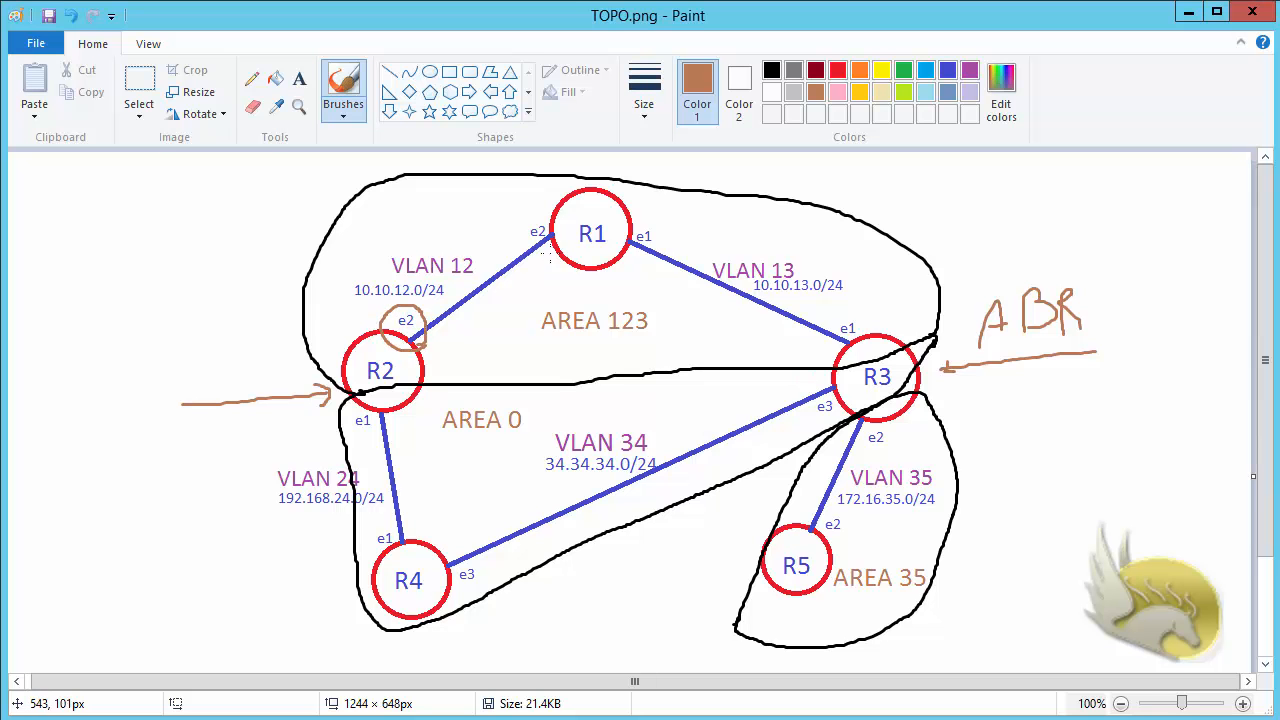
pyautogui.moveTo(548, 255)
pyautogui.mouseDown()
pyautogui.moveTo(535, 222)
pyautogui.moveTo(556, 223)
pyautogui.moveTo(548, 253)
pyautogui.mouseUp()
pyautogui.moveTo(861, 340)
pyautogui.mouseDown()
pyautogui.moveTo(853, 349)
pyautogui.moveTo(822, 309)
pyautogui.moveTo(856, 315)
pyautogui.moveTo(858, 340)
pyautogui.mouseUp()
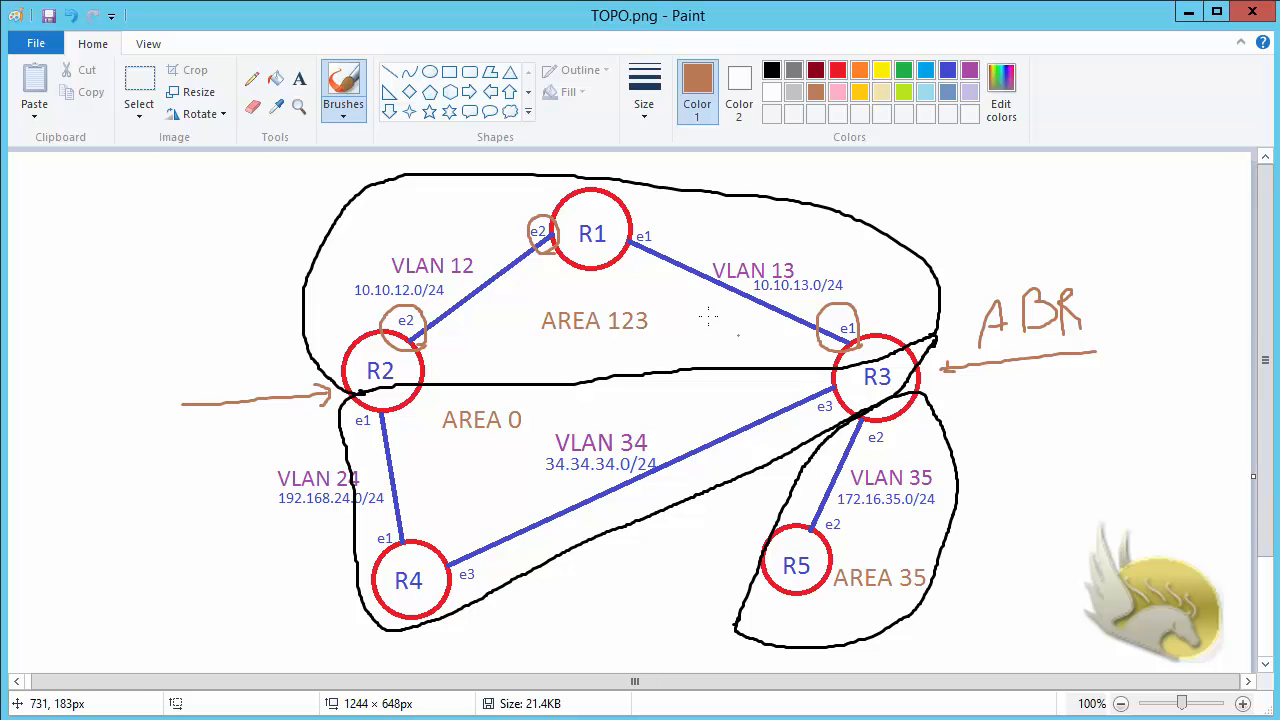
pyautogui.moveTo(660, 252)
pyautogui.mouseDown()
pyautogui.moveTo(624, 225)
pyautogui.moveTo(662, 232)
pyautogui.moveTo(659, 252)
pyautogui.mouseUp()
pyautogui.hotkey('ctrl', 'z')
pyautogui.hotkey('ctrl', 'z')
pyautogui.hotkey('ctrl', 'z')
pyautogui.hotkey('ctrl', 'z')
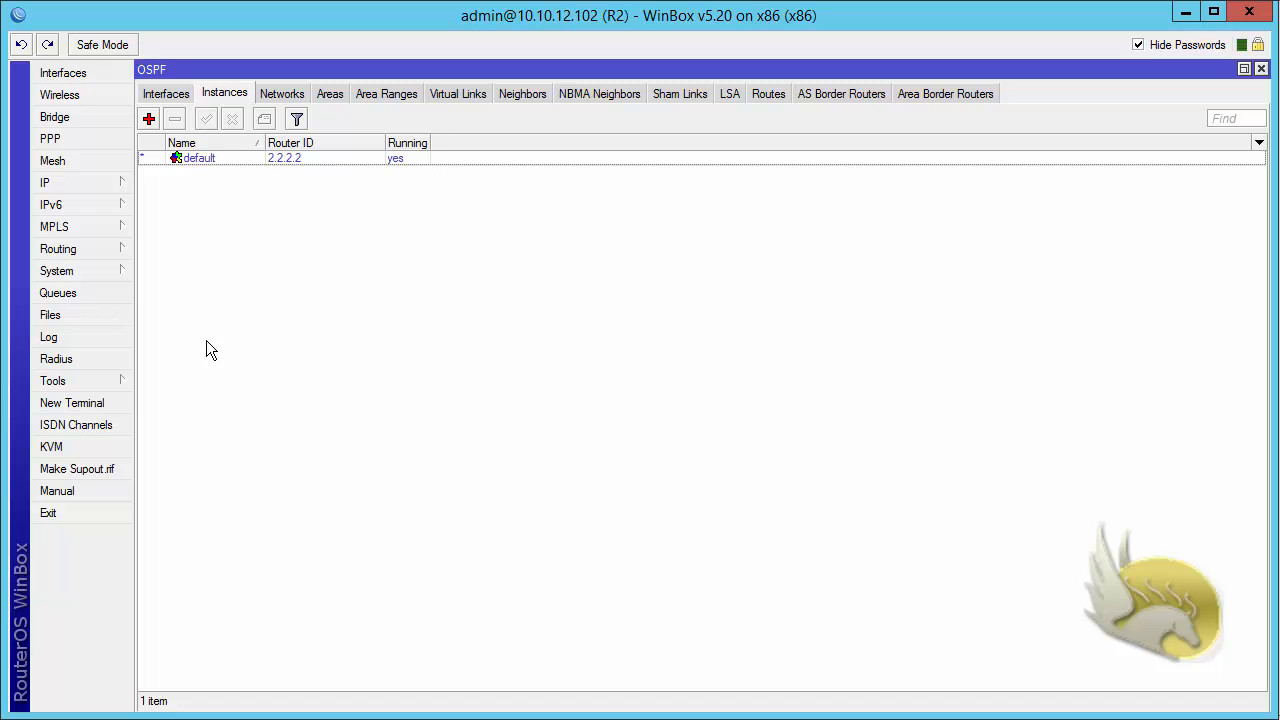
# - In WinBox on R2, create an OSPF area named 123 with area ID 123.123.123.123 in the default instance
pyautogui.click(329, 93)
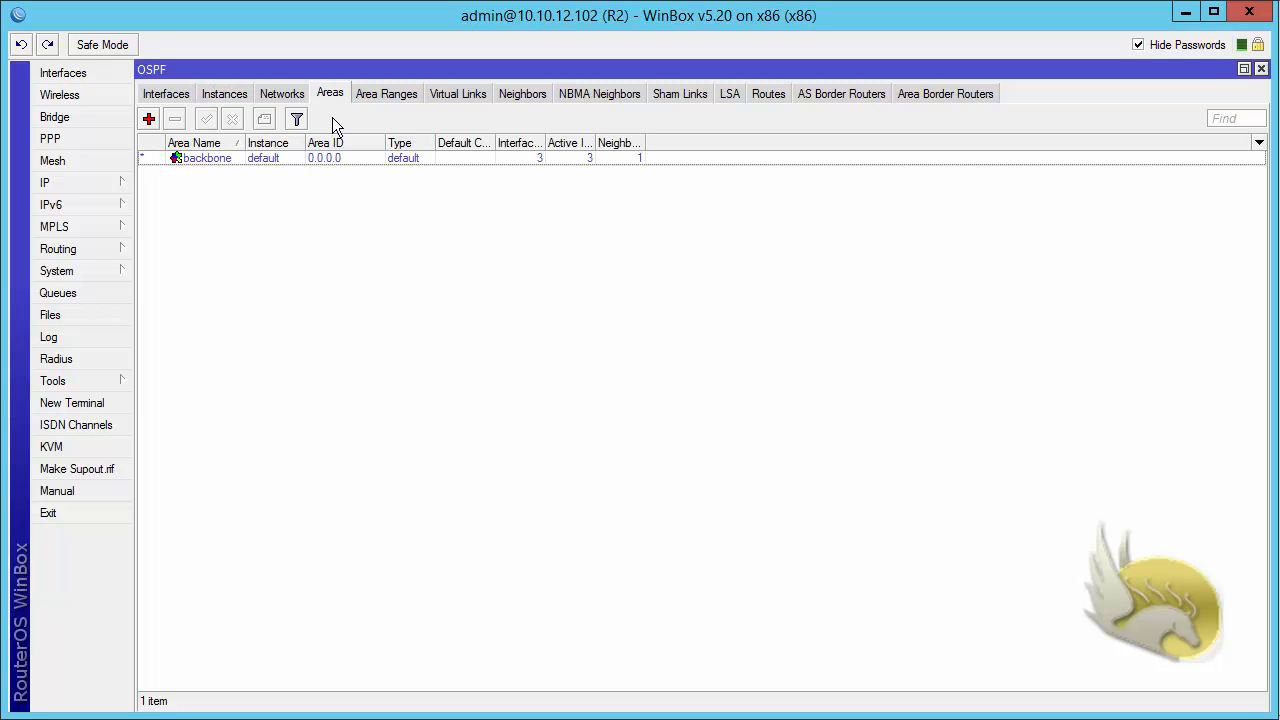
pyautogui.click(148, 119)
pyautogui.write('123')
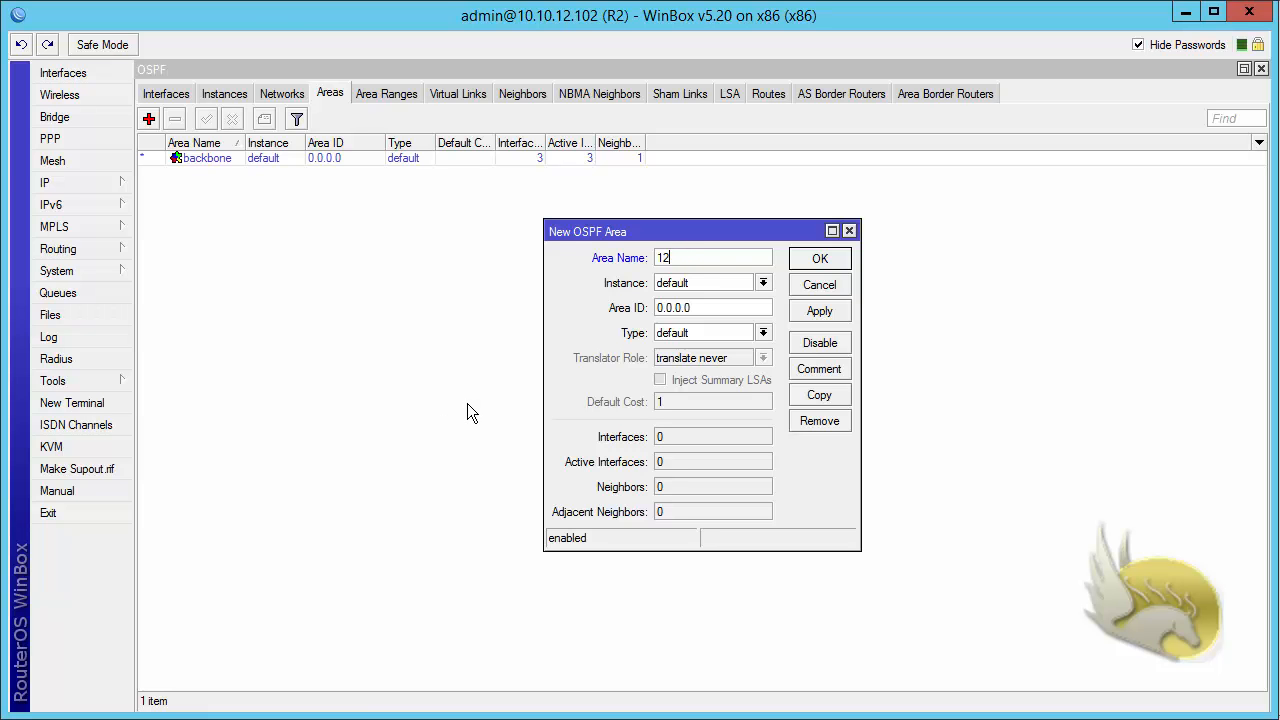
pyautogui.click(685, 308)
pyautogui.doubleClick(685, 308)
pyautogui.write('123.123.123.123')
pyautogui.click(820, 260)
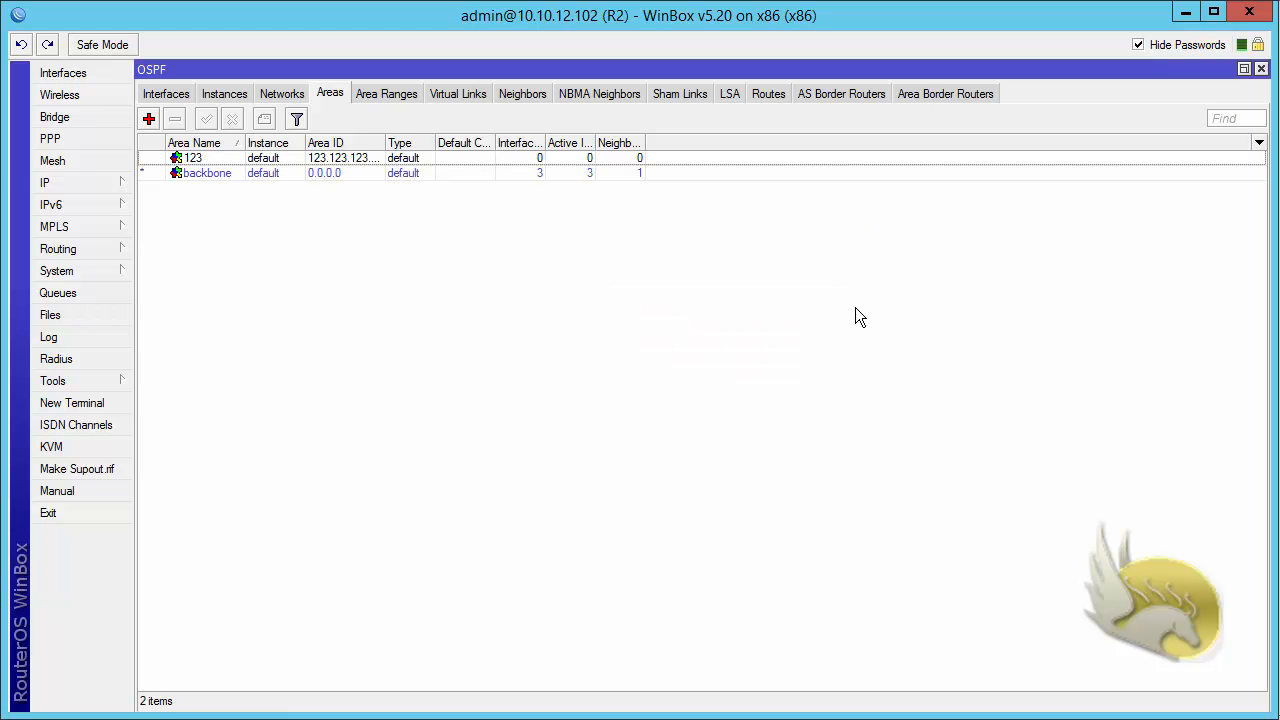
# - Check R2's OSPF networks against the Paint topology drawing and circle R2's e2 interface label there
pyautogui.click(282, 94)
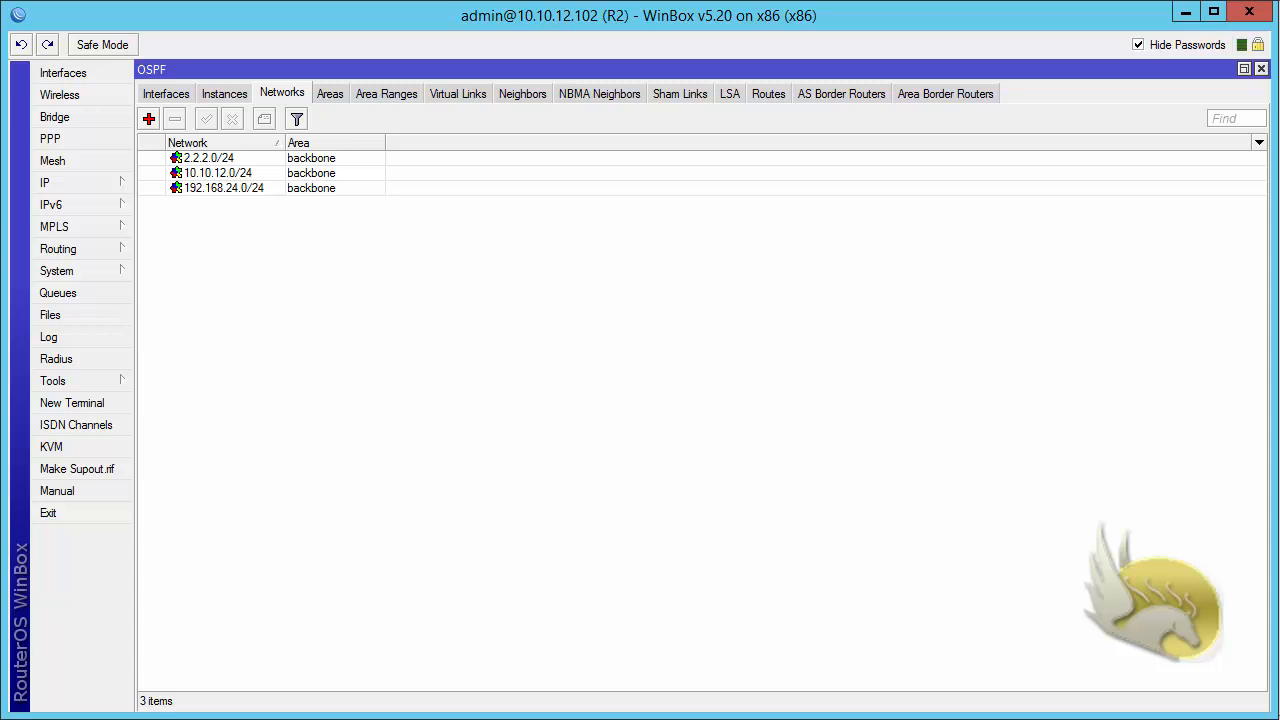
pyautogui.hotkey('alt', 'Tab')
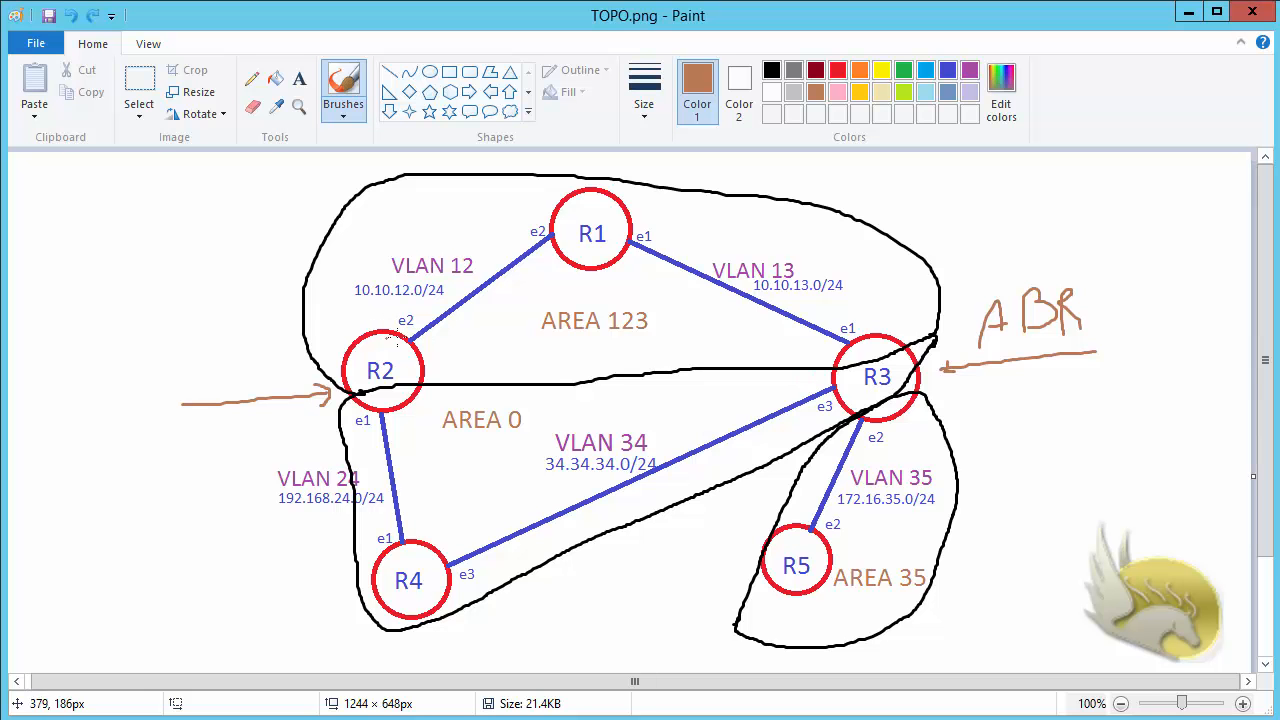
pyautogui.moveTo(425, 340)
pyautogui.mouseDown()
pyautogui.moveTo(386, 337)
pyautogui.moveTo(440, 307)
pyautogui.moveTo(423, 342)
pyautogui.moveTo(374, 352)
pyautogui.mouseUp()
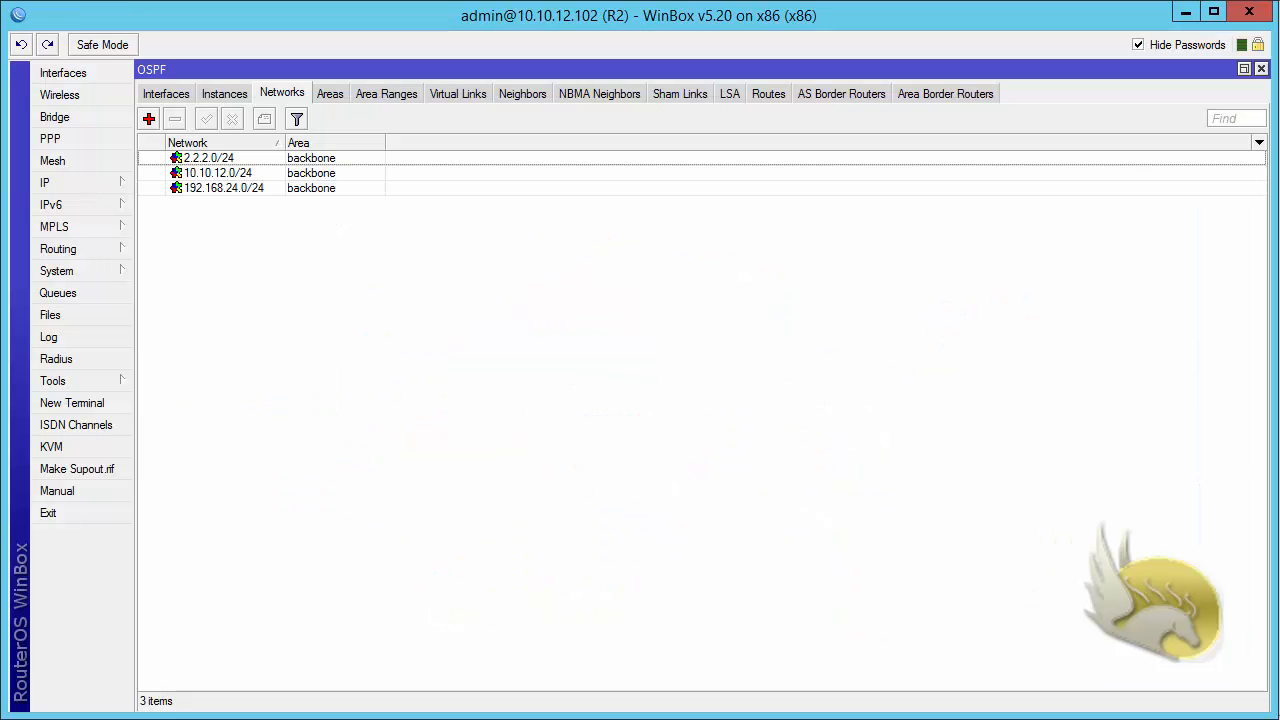
# - In WinBox on R2, assign OSPF network 2.2.2.0/24 to area 123
pyautogui.doubleClick(241, 158)
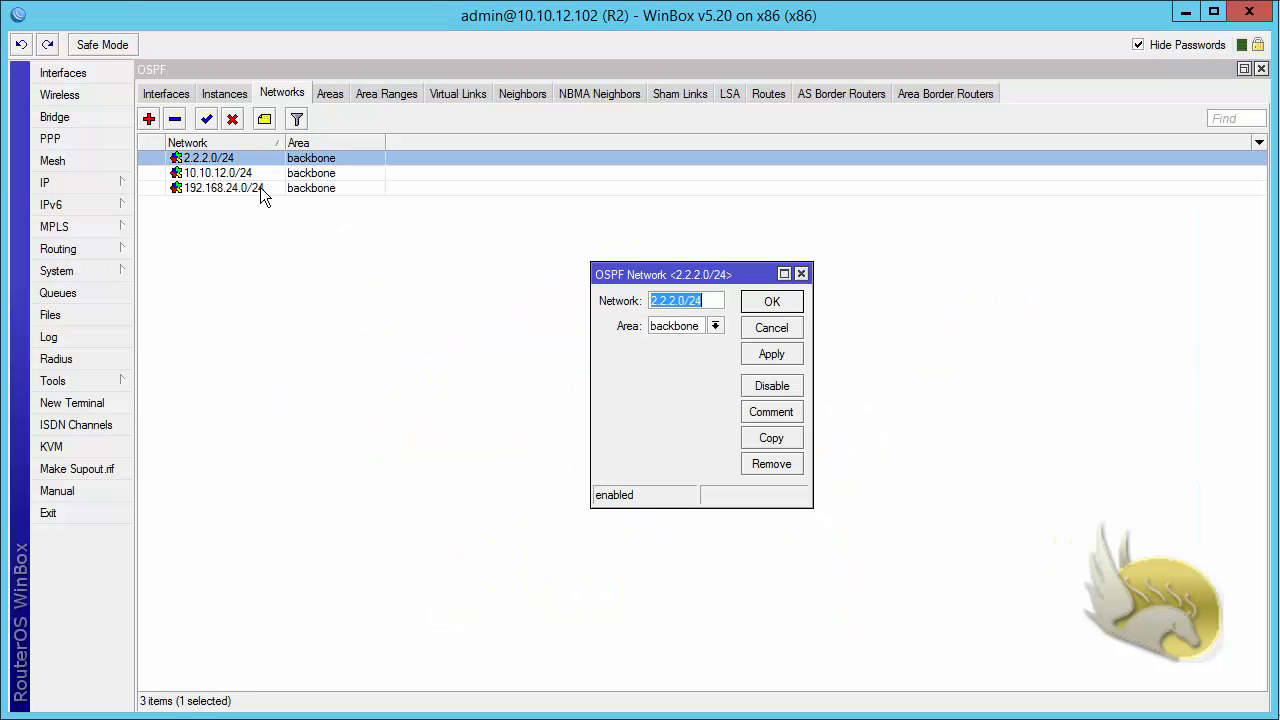
pyautogui.click(715, 325)
pyautogui.click(710, 338)
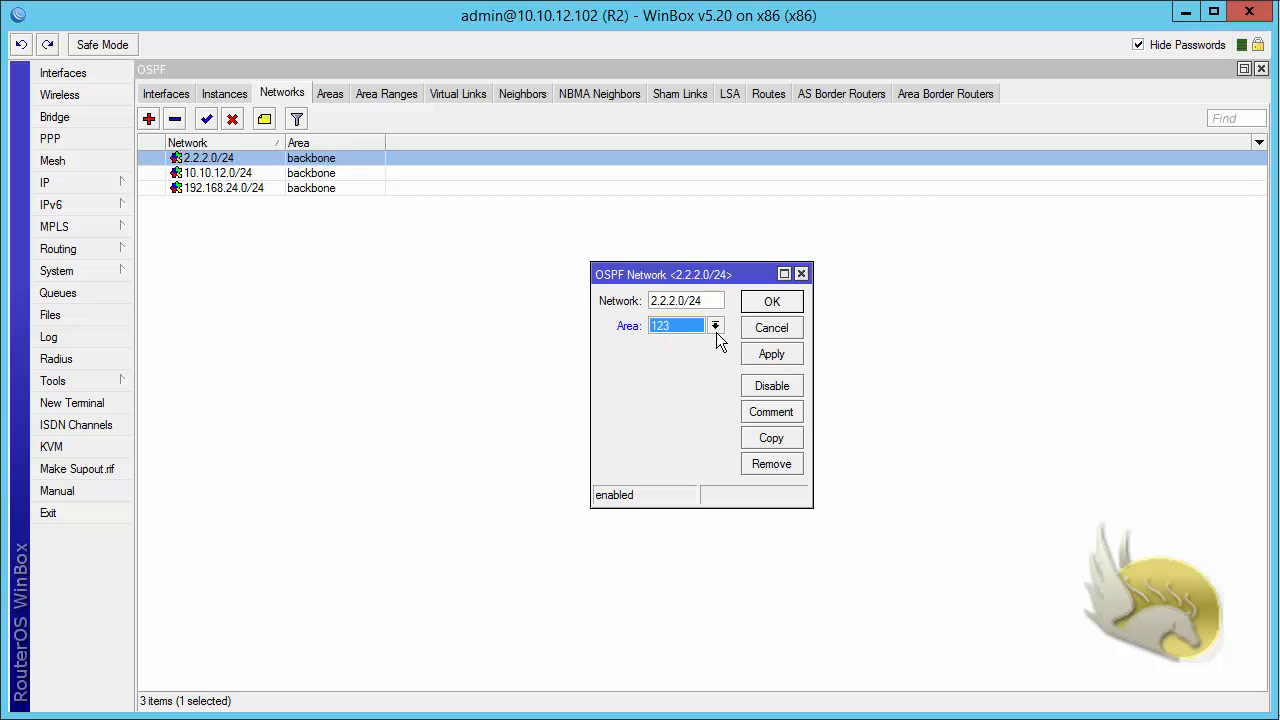
pyautogui.click(760, 302)
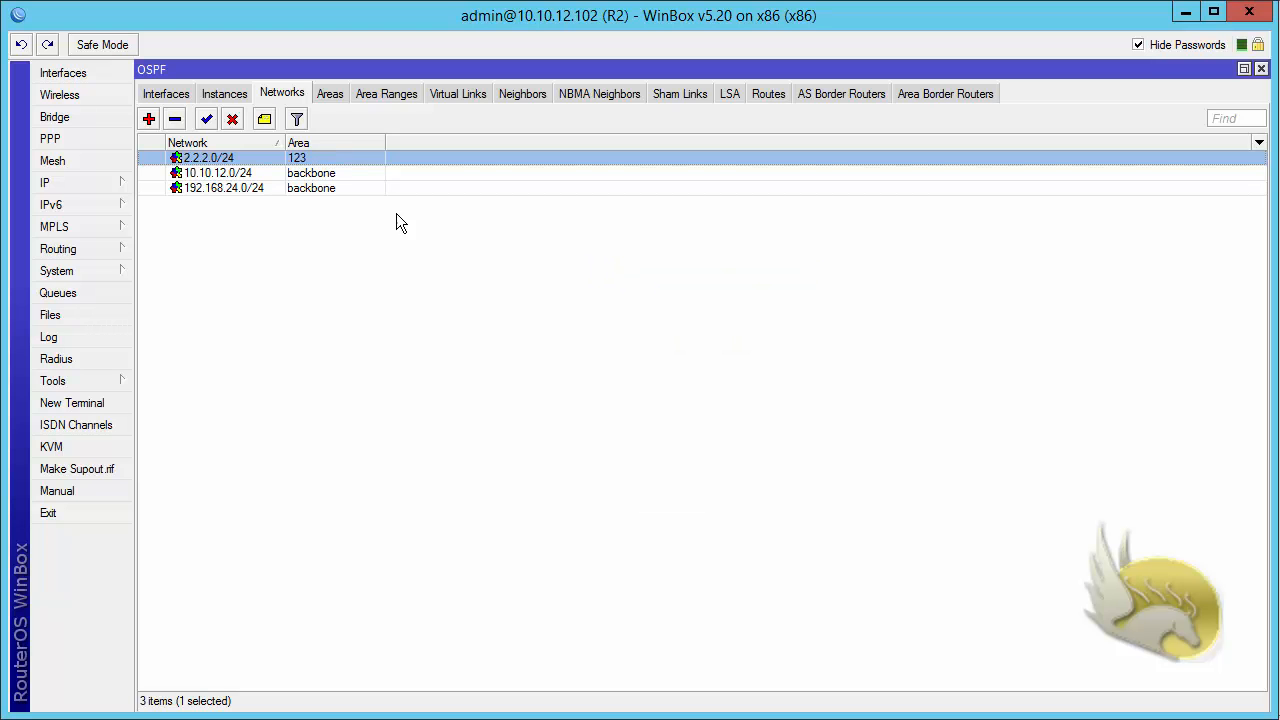
# - Move R2's OSPF network 10.10.12.0/24 into area 123 and review the router's OSPF interfaces
pyautogui.doubleClick(252, 176)
pyautogui.click(715, 326)
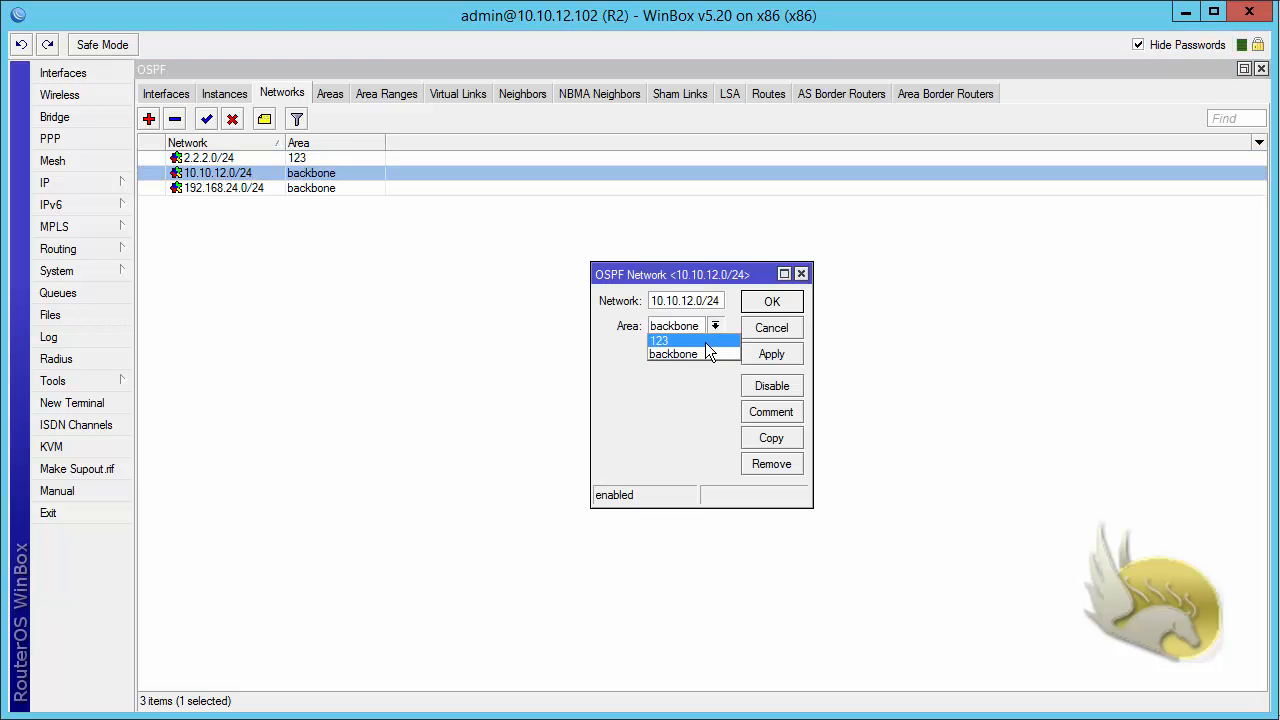
pyautogui.click(705, 342)
pyautogui.click(763, 306)
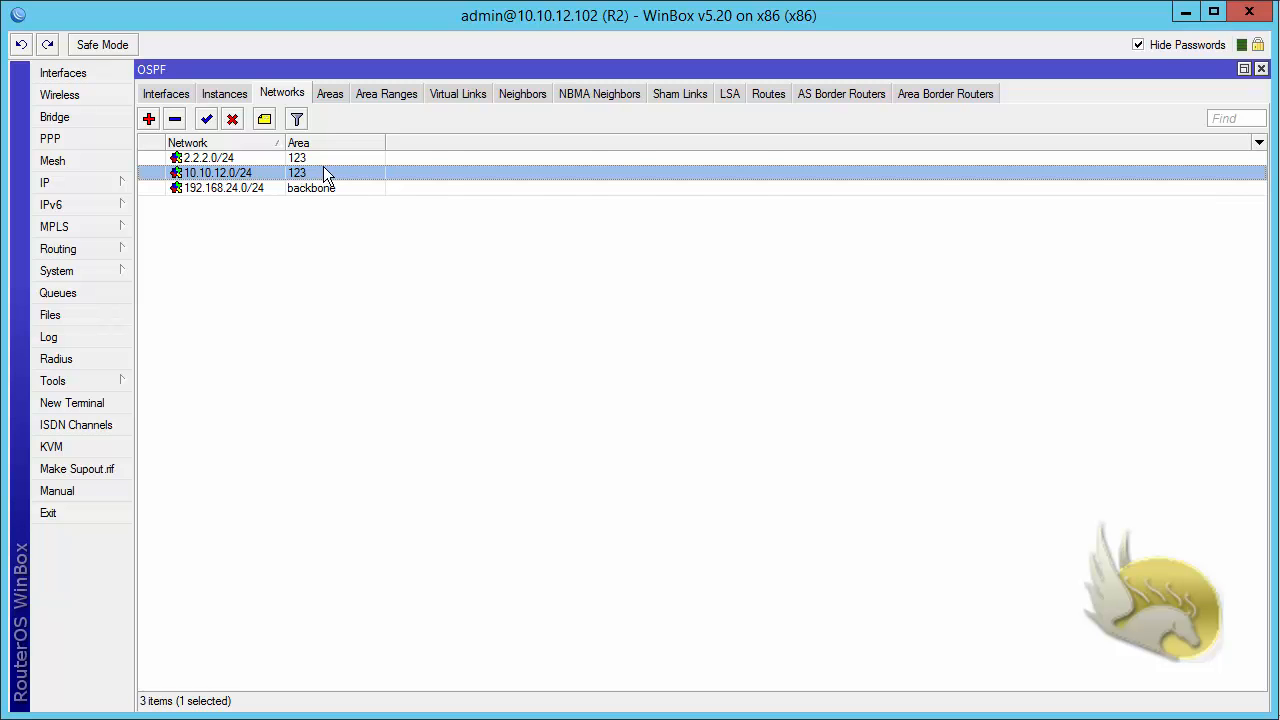
pyautogui.click(170, 96)
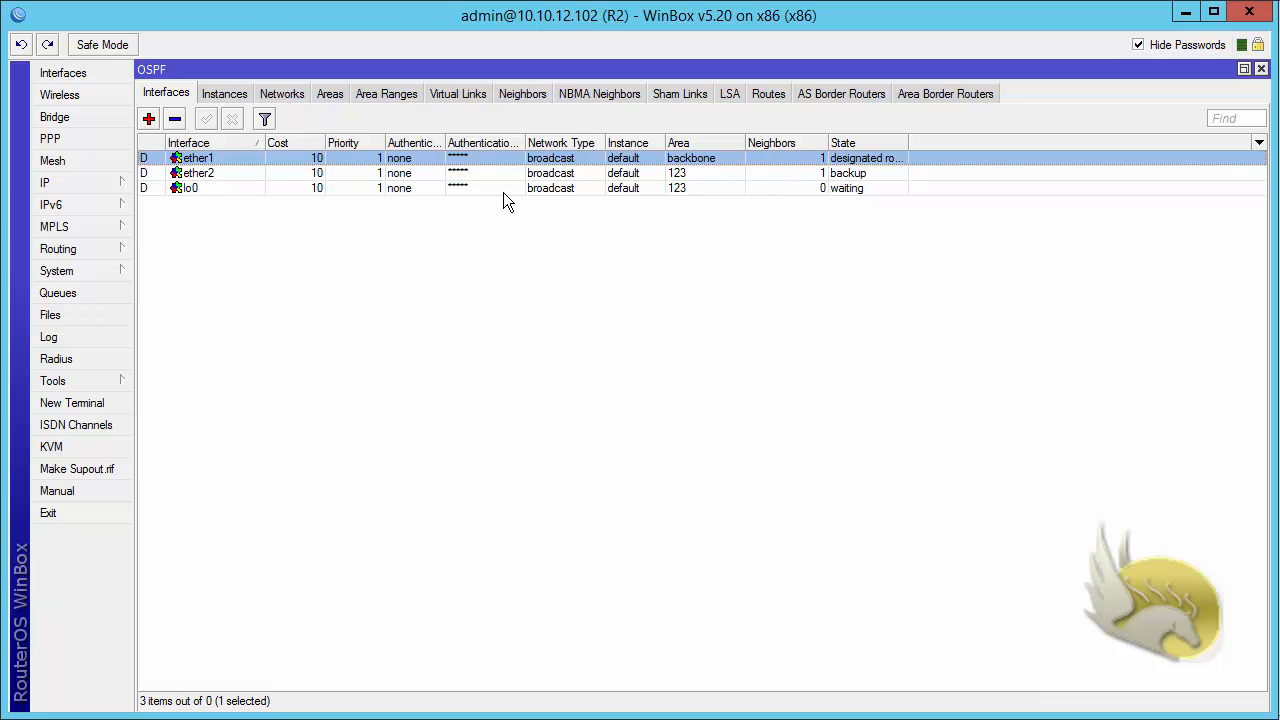
pyautogui.click(791, 175)
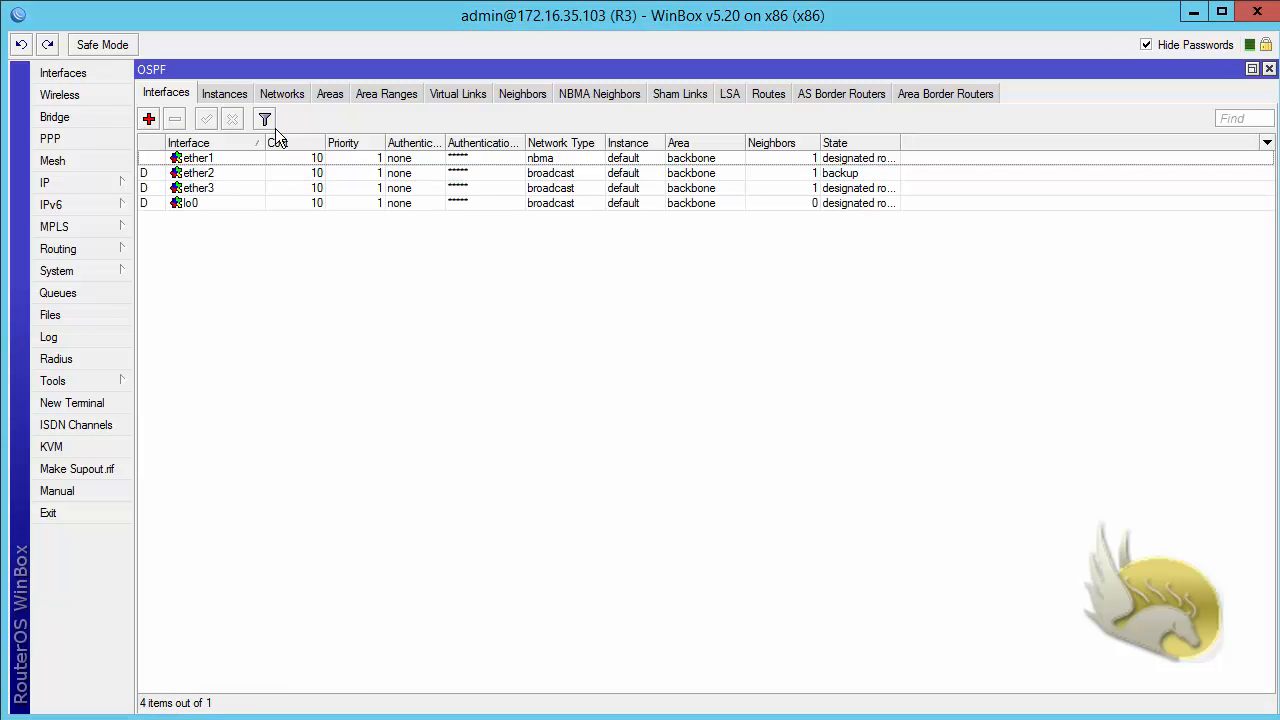
# - In WinBox on R3, create an OSPF area named 35 with area ID 35.35.35.35 in the default instance
pyautogui.click(330, 94)
pyautogui.click(149, 119)
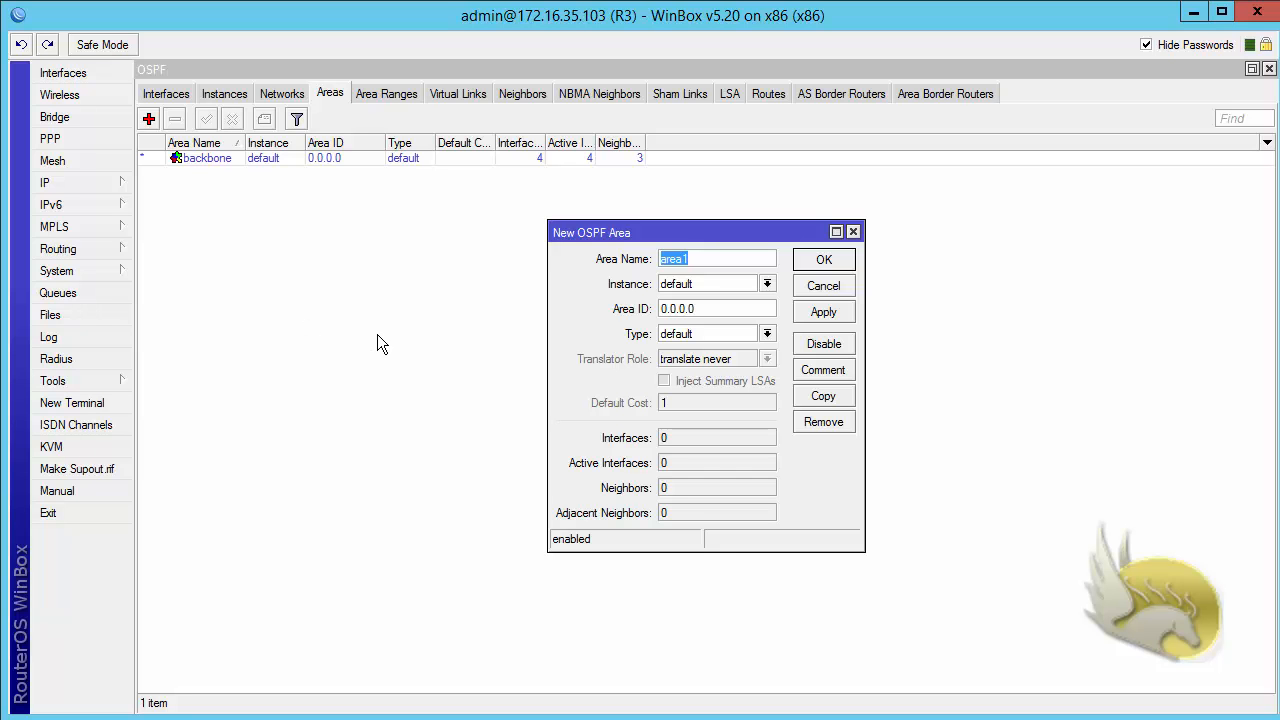
pyautogui.write('35')
pyautogui.moveTo(705, 311); pyautogui.dragTo(596, 311)
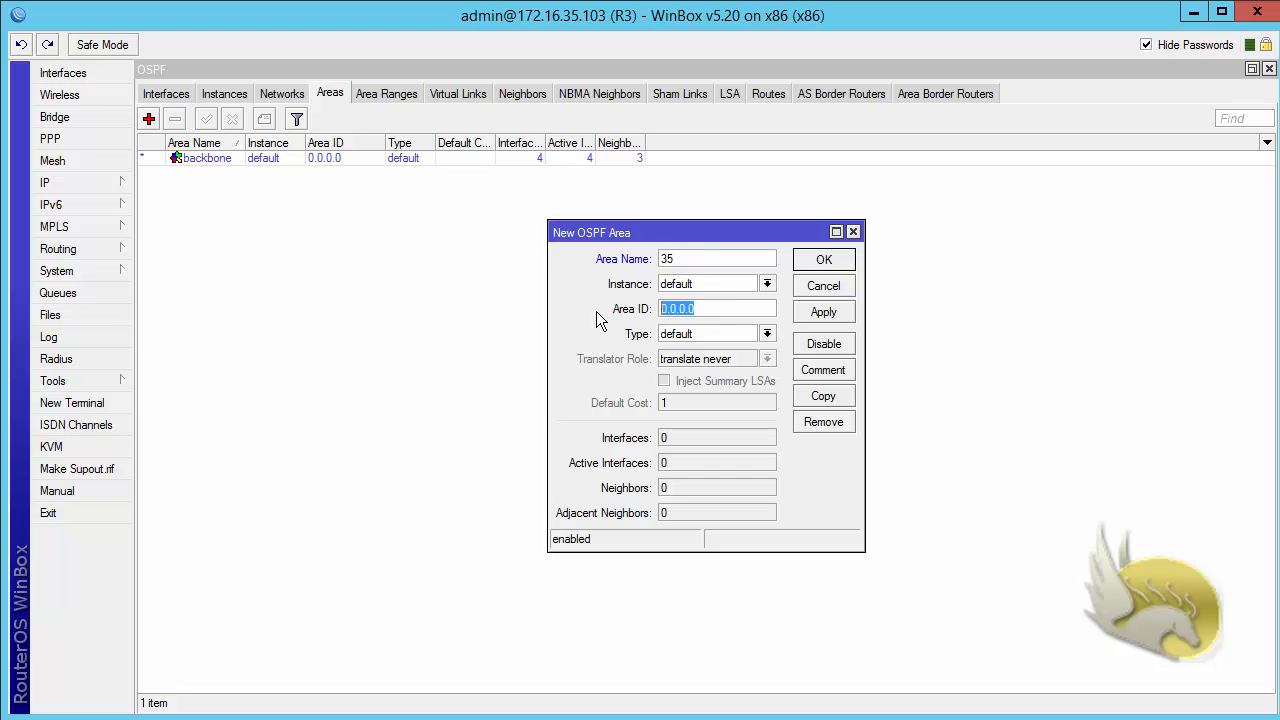
pyautogui.write('35.35.35.35')
pyautogui.click(830, 261)
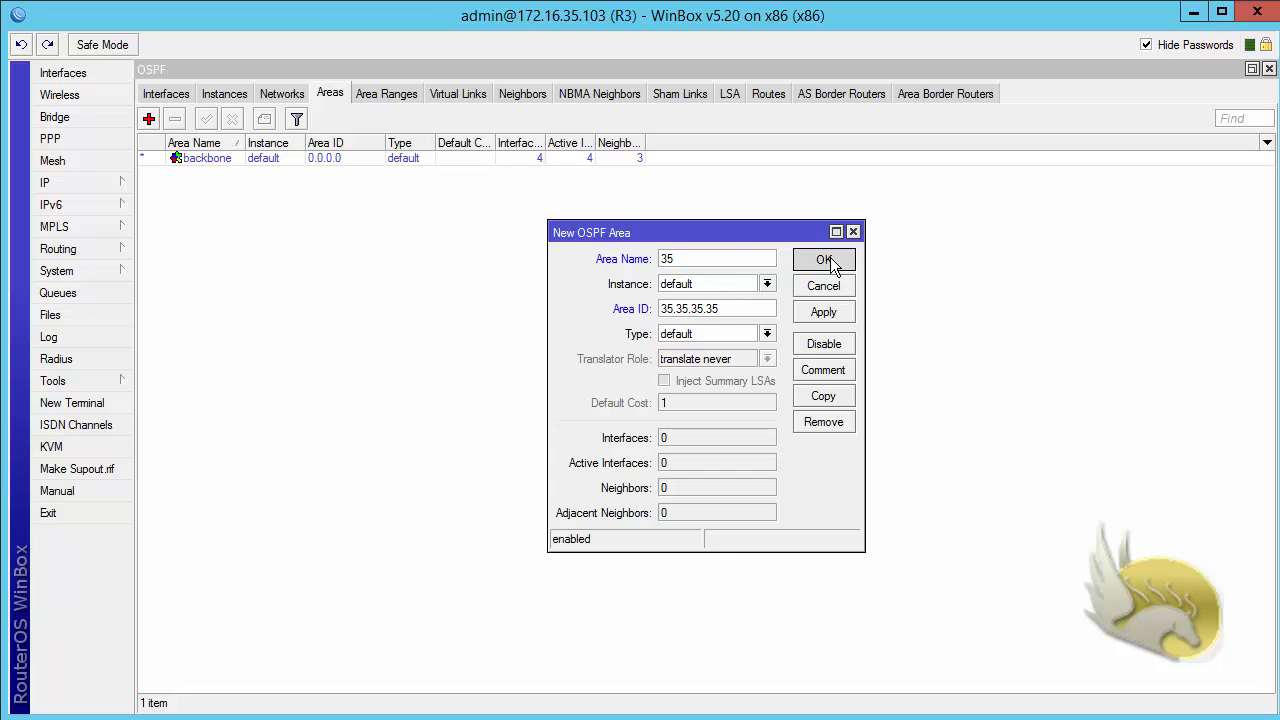
# - Add a second OSPF area on R3 named 123 with area ID 123.123.123.123
pyautogui.click(148, 119)
pyautogui.write('123')
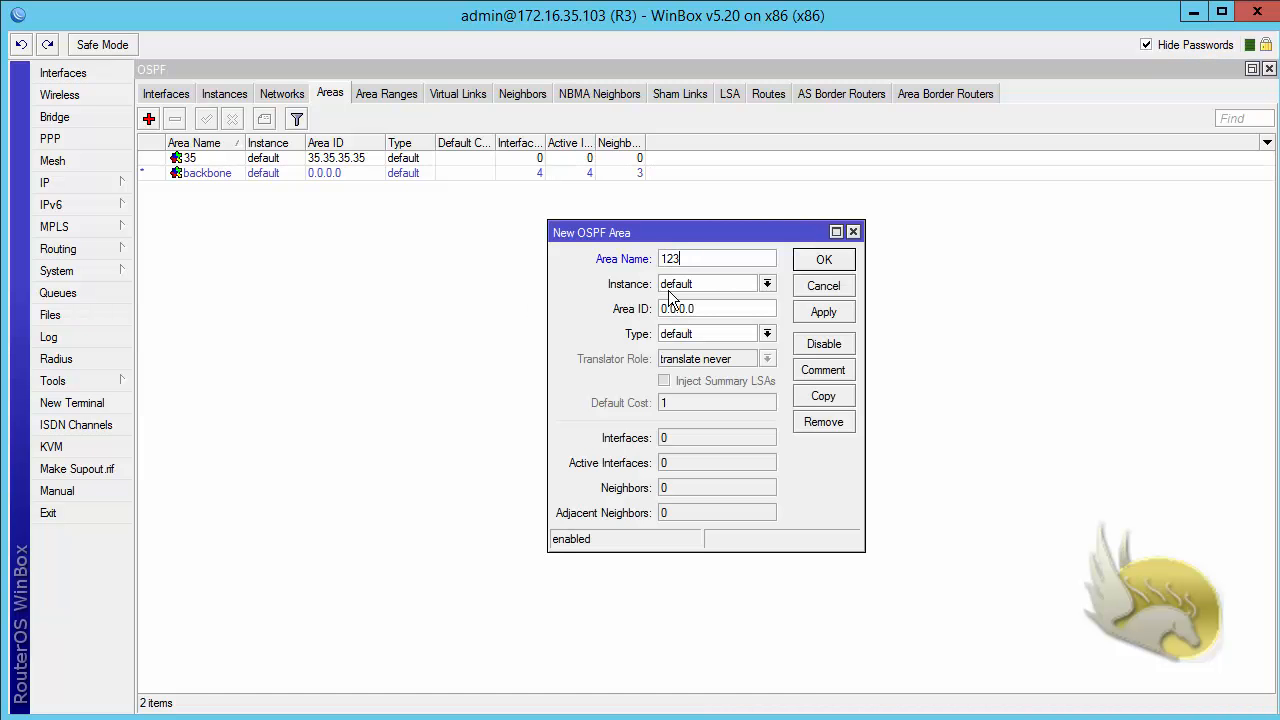
pyautogui.moveTo(710, 308); pyautogui.dragTo(623, 313)
pyautogui.write('123.123.123.123')
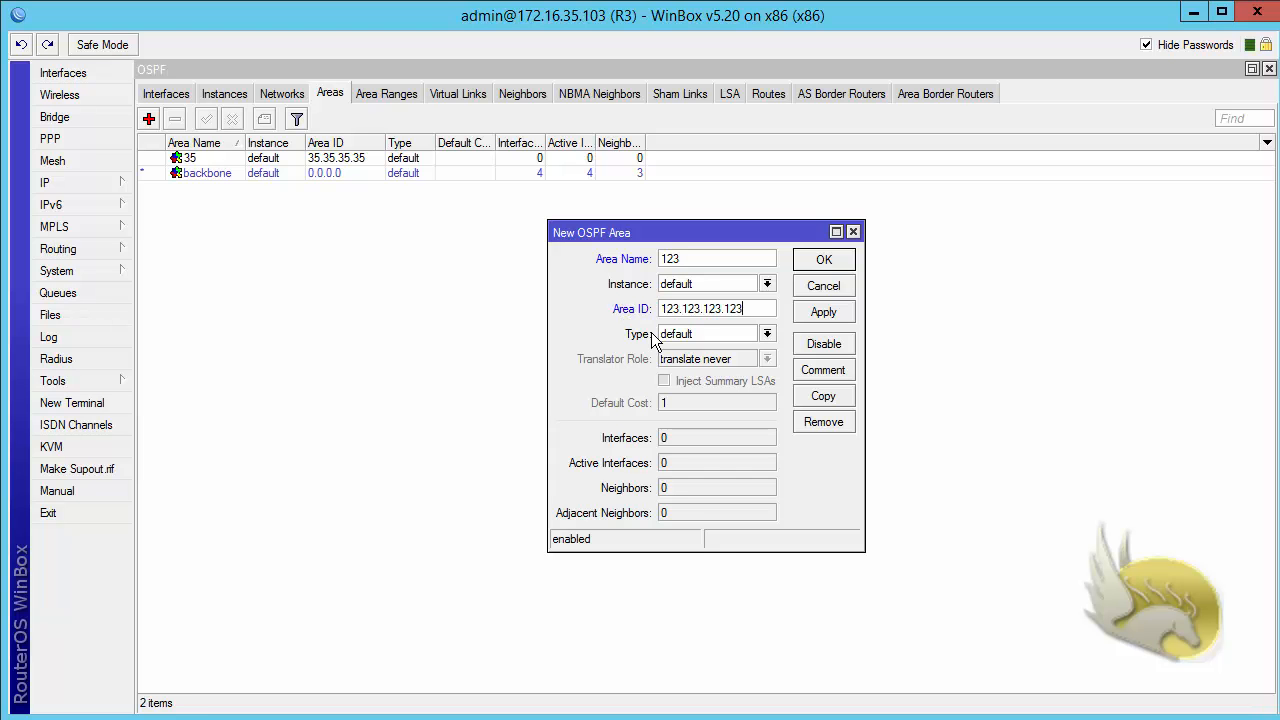
pyautogui.click(818, 260)
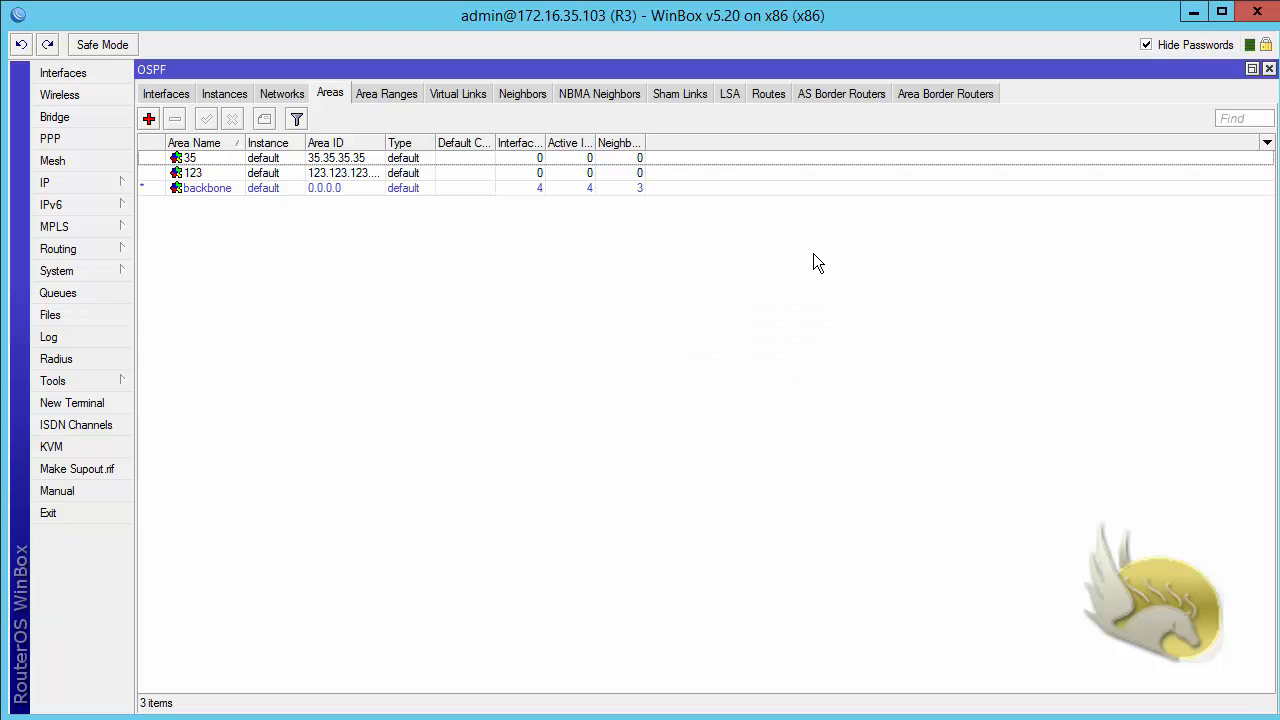
# - Compare R3's OSPF networks with the Paint topology drawing to determine which area each network belongs to
pyautogui.click(291, 95)
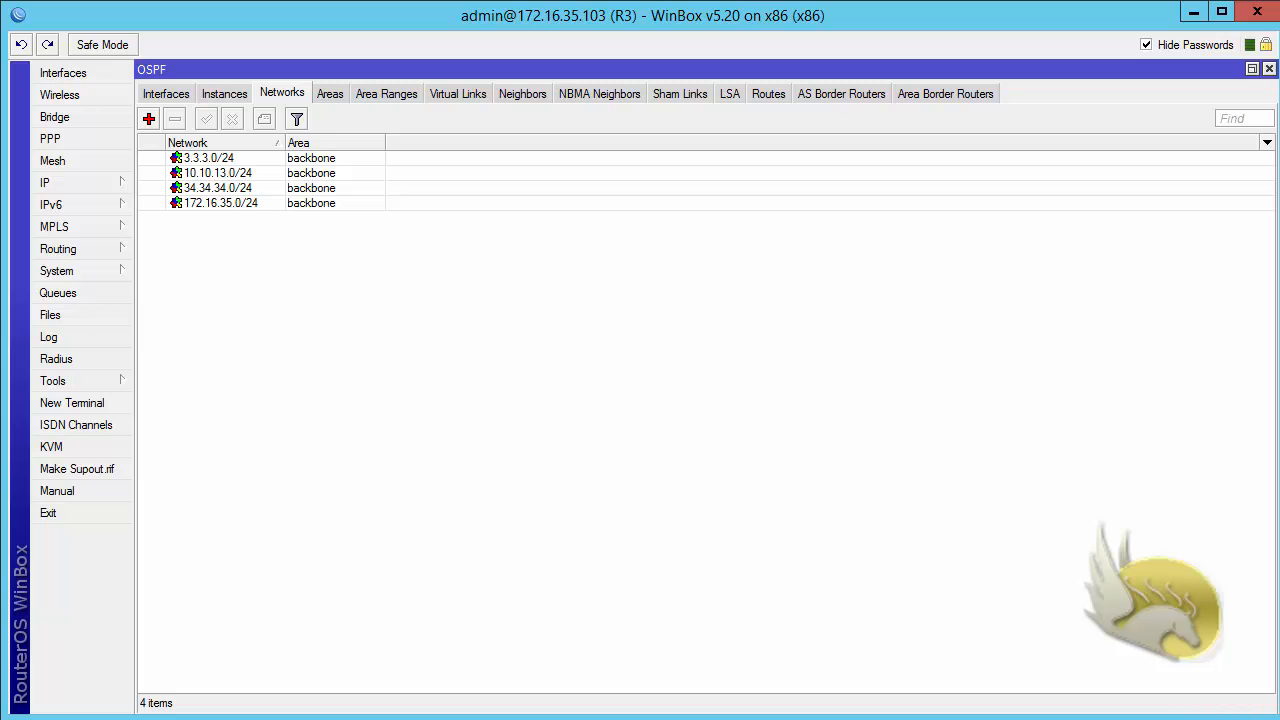
pyautogui.hotkey('alt', 'Tab')
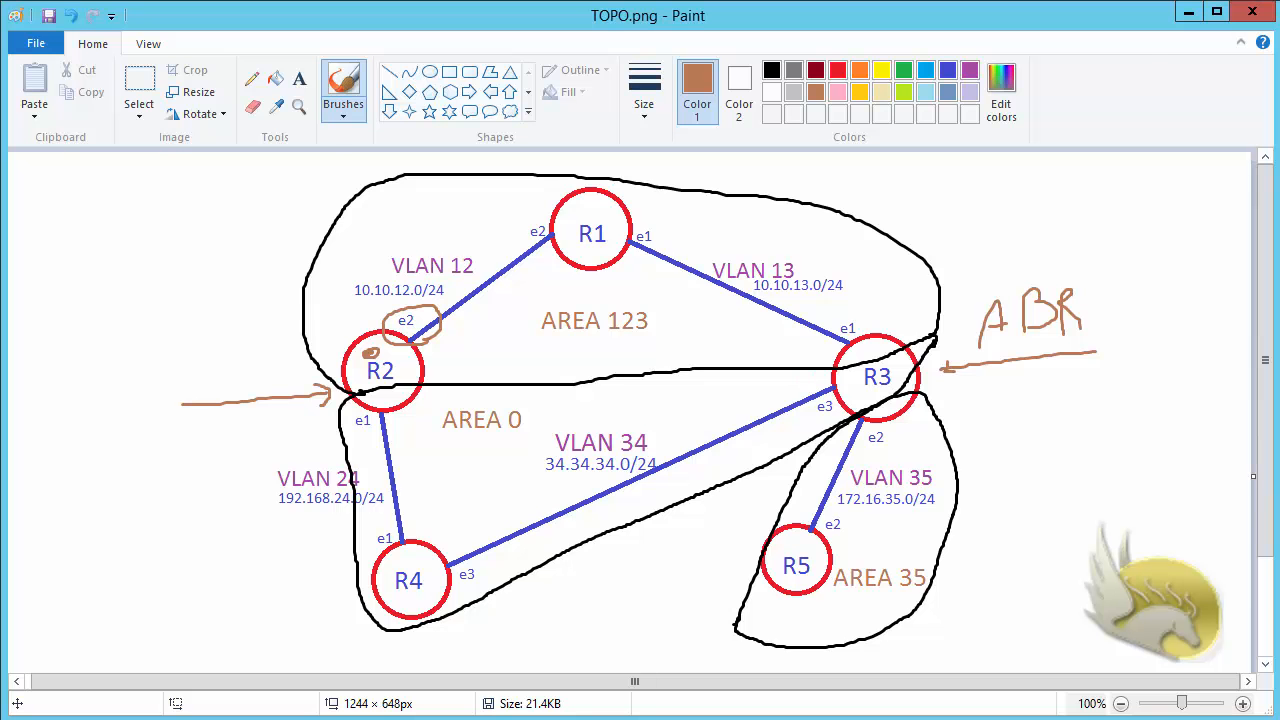
pyautogui.hotkey('alt', 'Tab')
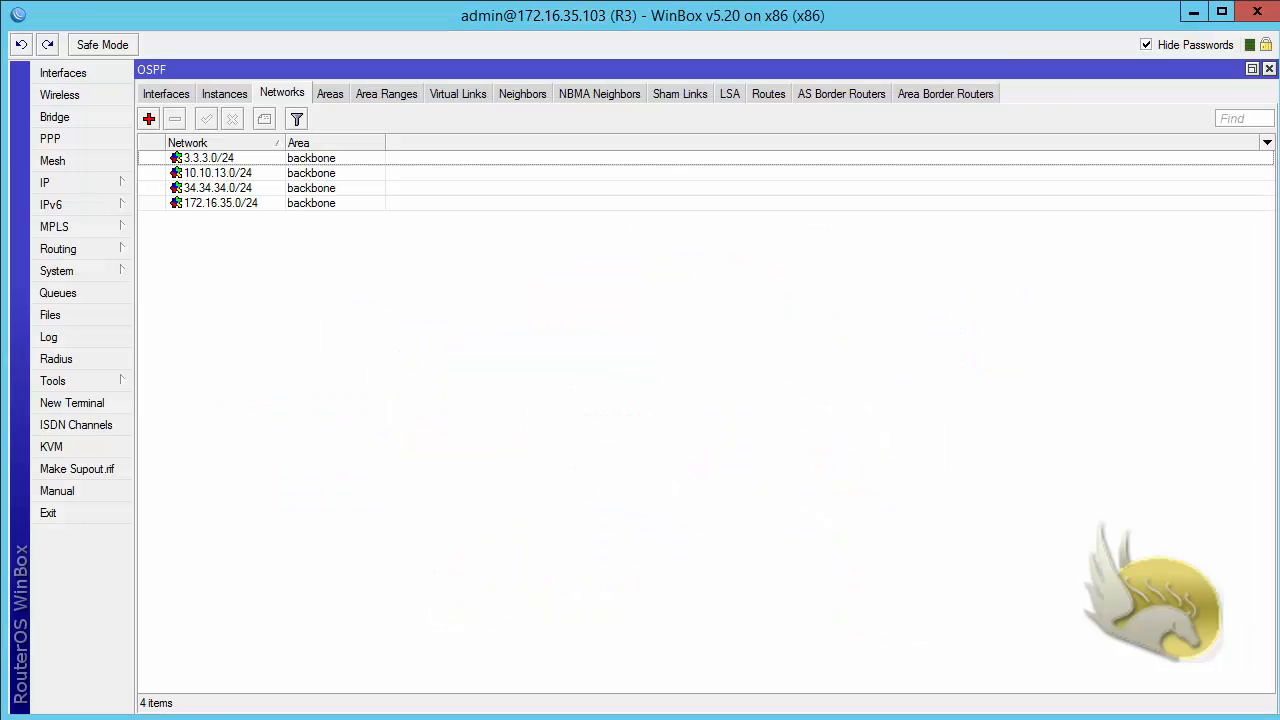
pyautogui.click(237, 163)
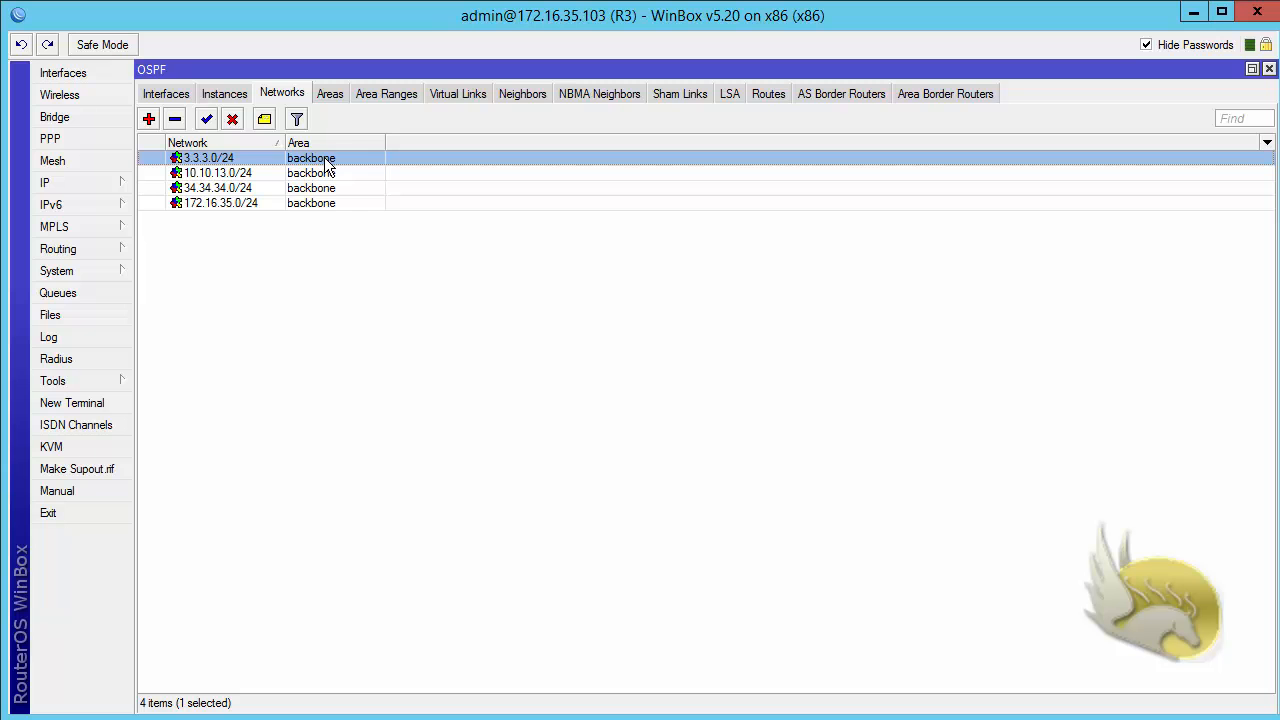
pyautogui.click(226, 191)
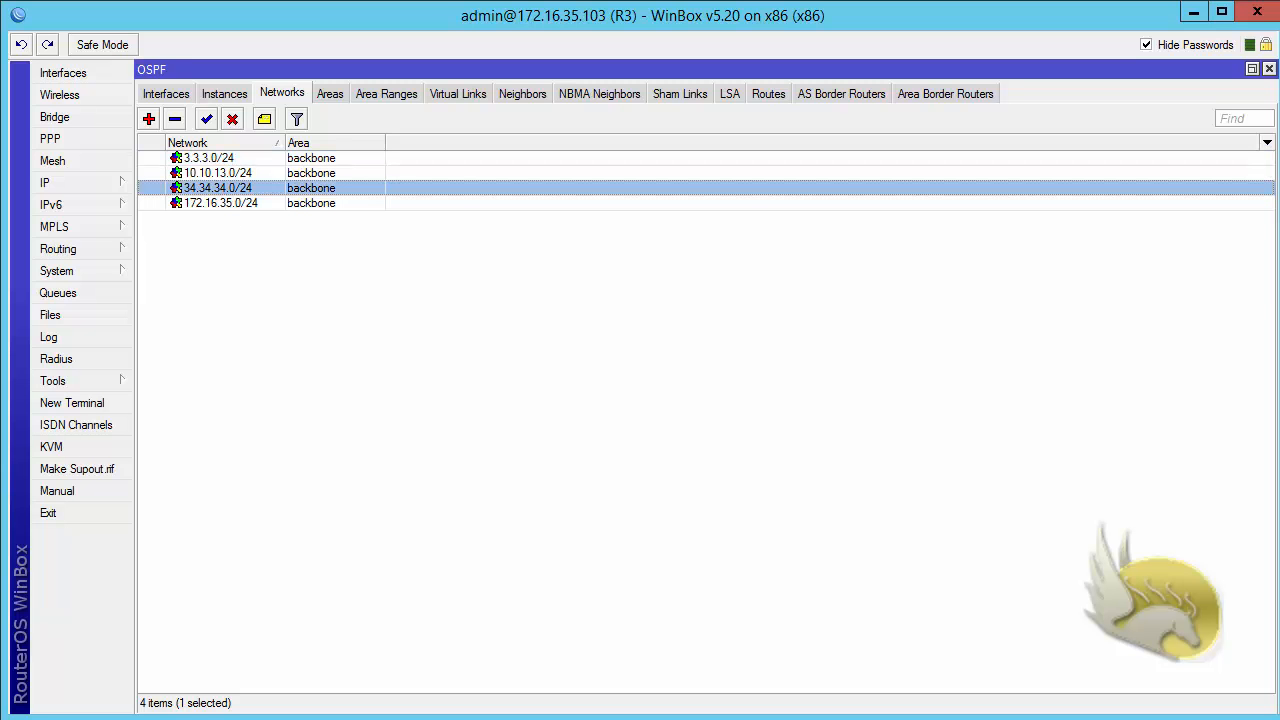
pyautogui.hotkey('alt', 'Tab')
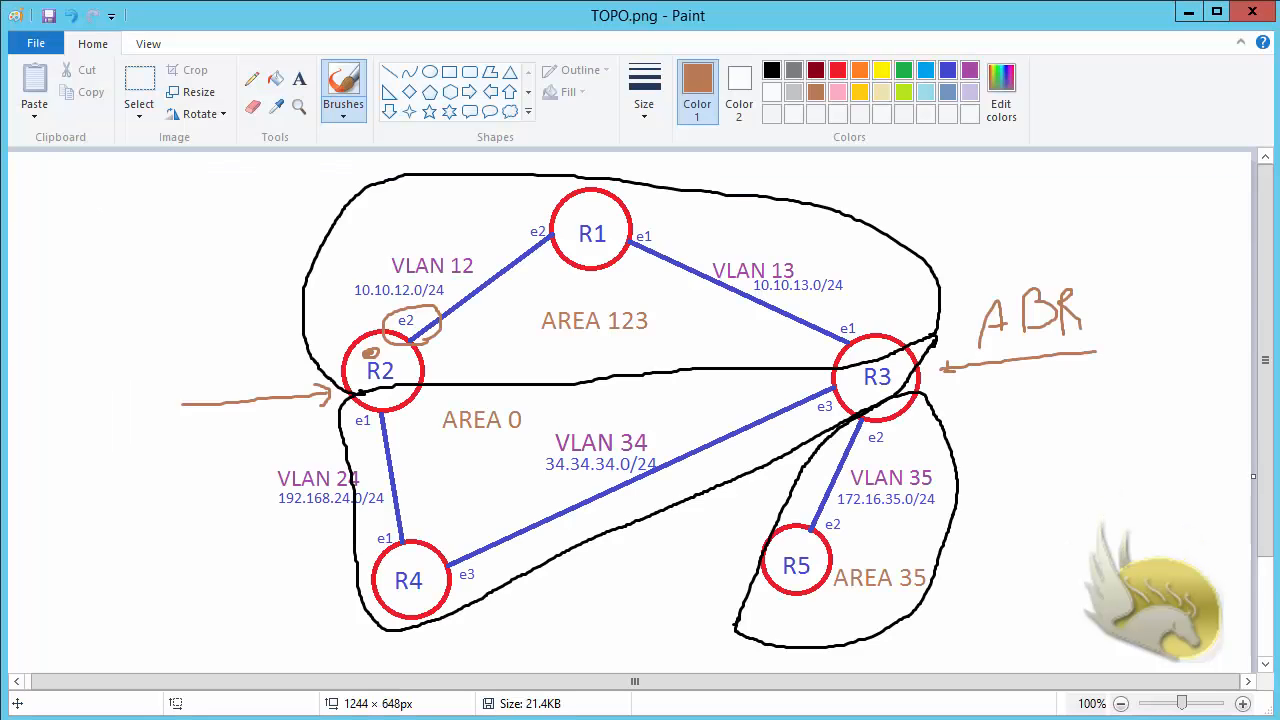
pyautogui.hotkey('alt', 'Tab')
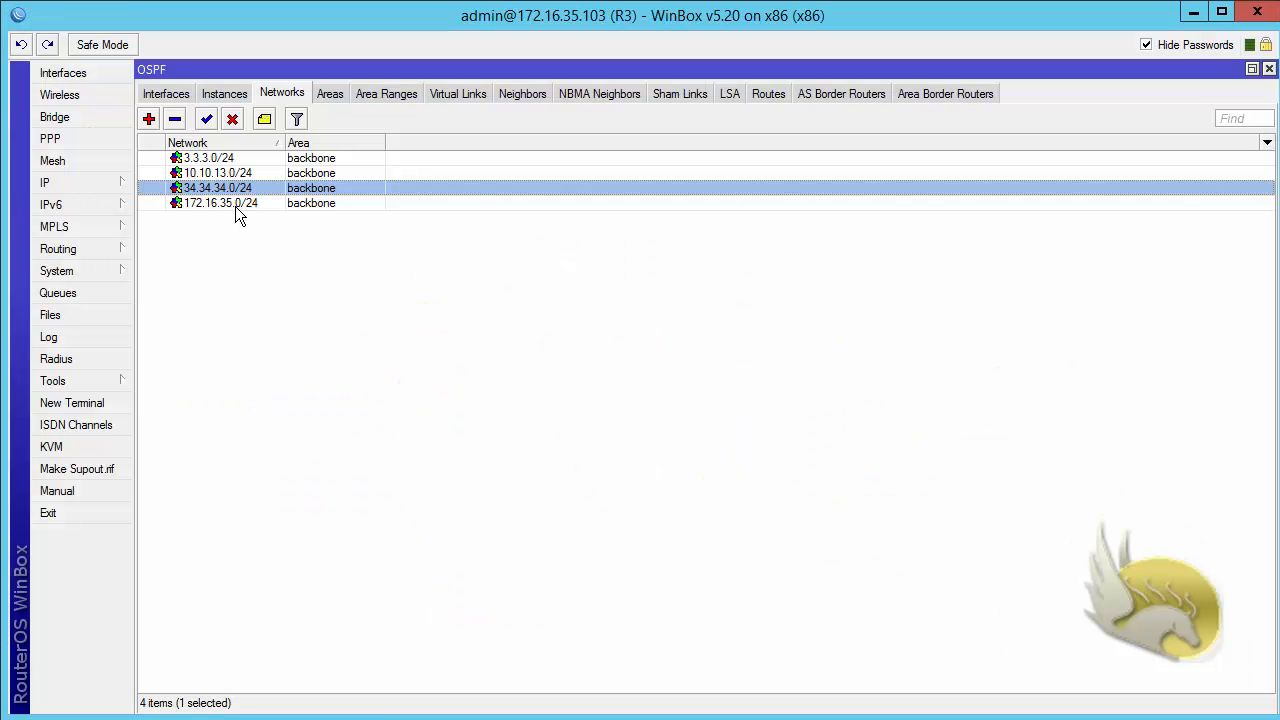
# - Assign R3's OSPF network 172.16.35.0/24 to area 35
pyautogui.doubleClick(235, 204)
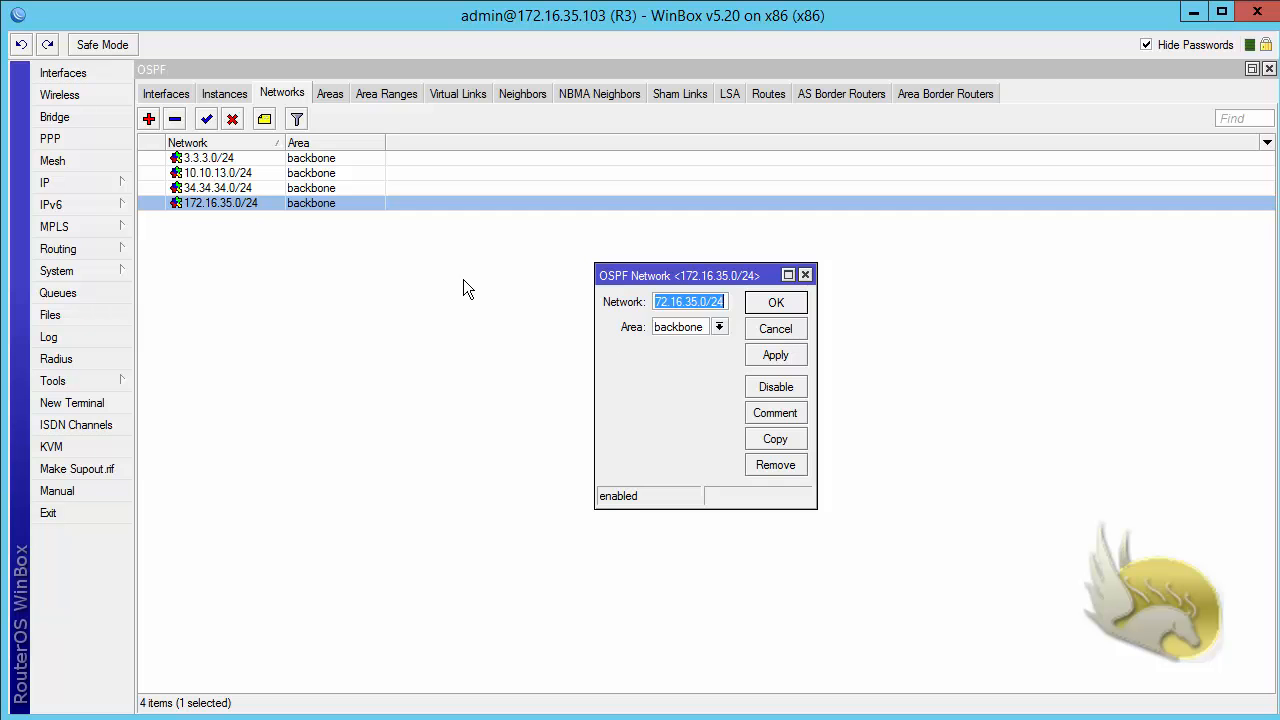
pyautogui.click(720, 330)
pyautogui.click(713, 341)
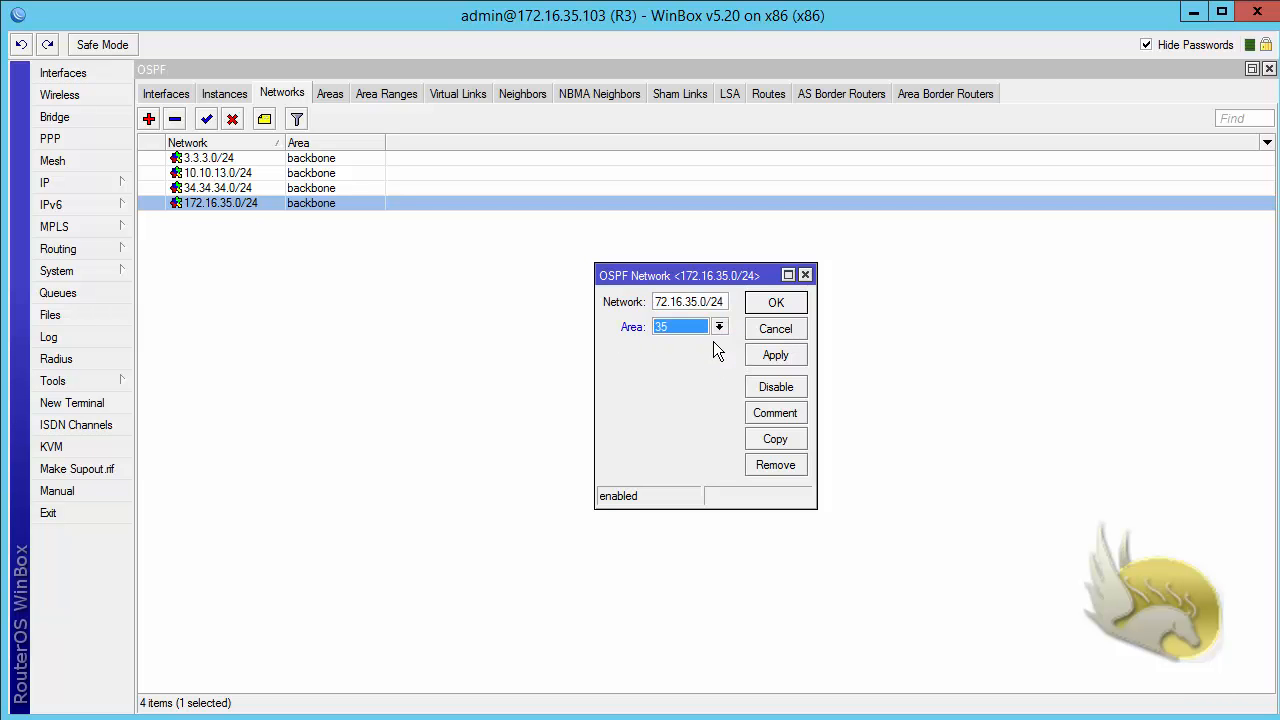
pyautogui.click(777, 304)
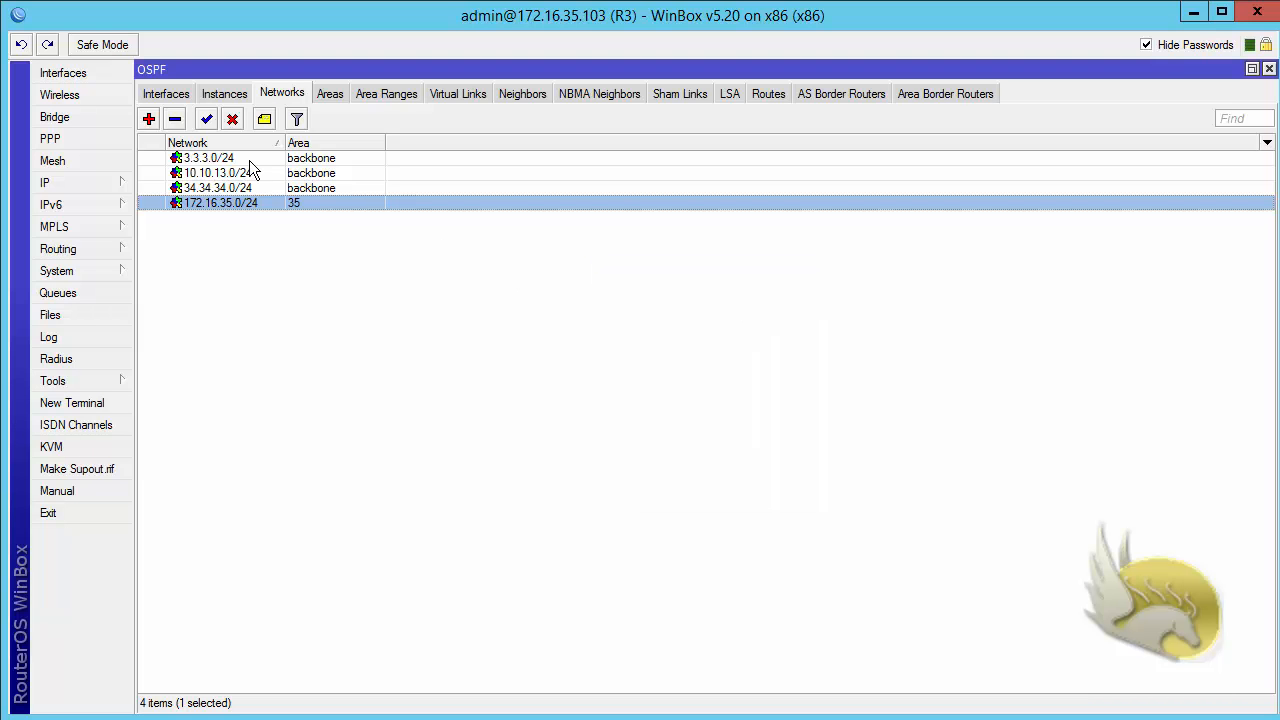
# - Move R3's OSPF network 10.10.13.0/24 into area 123
pyautogui.doubleClick(242, 173)
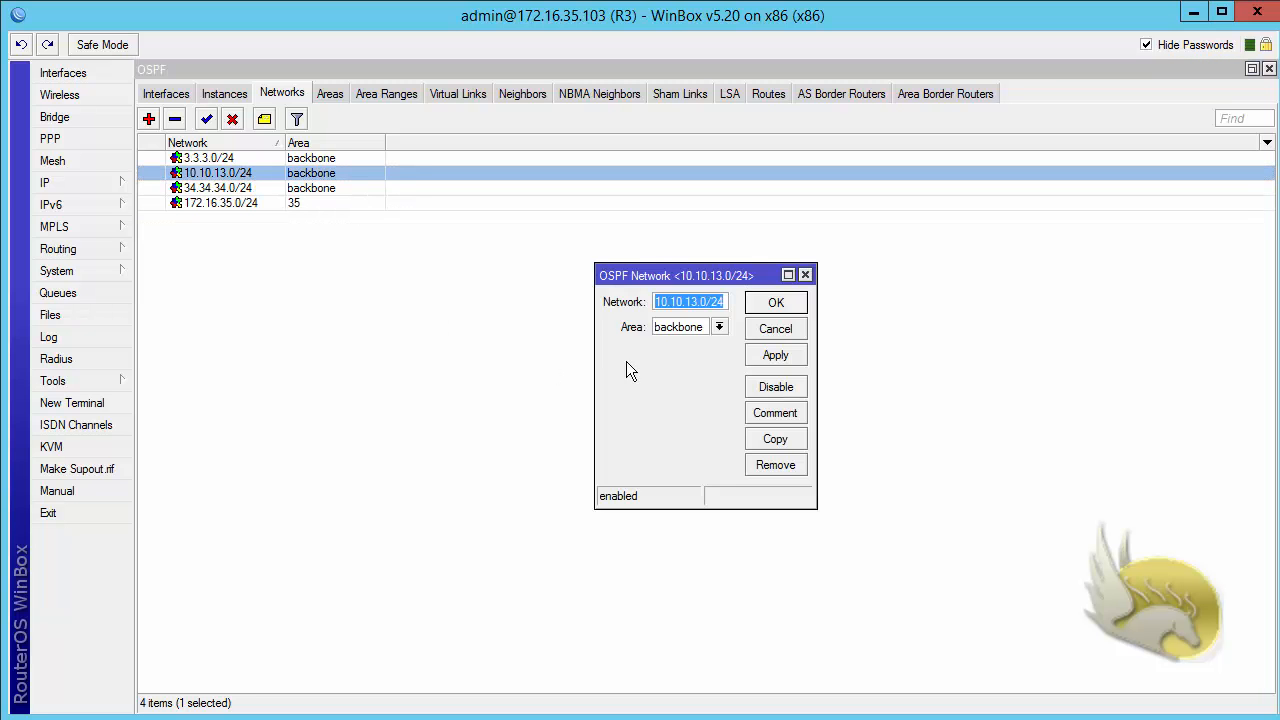
pyautogui.click(720, 328)
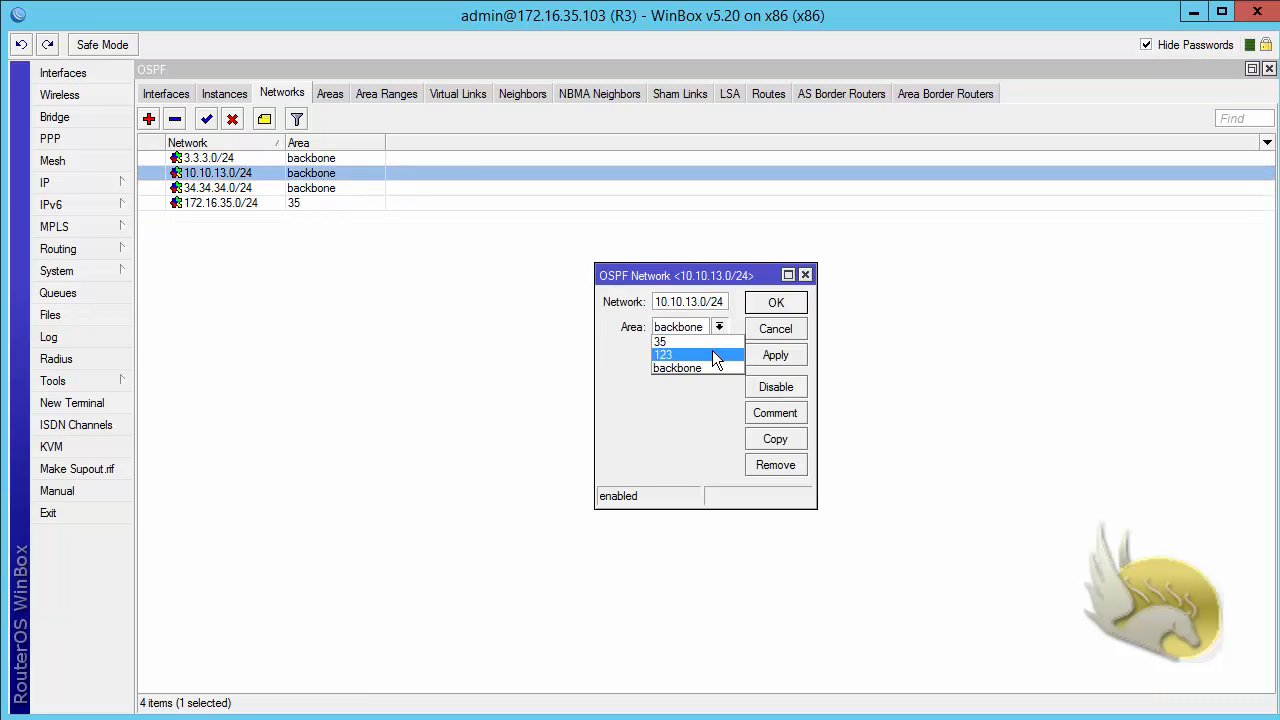
pyautogui.click(712, 350)
pyautogui.click(756, 307)
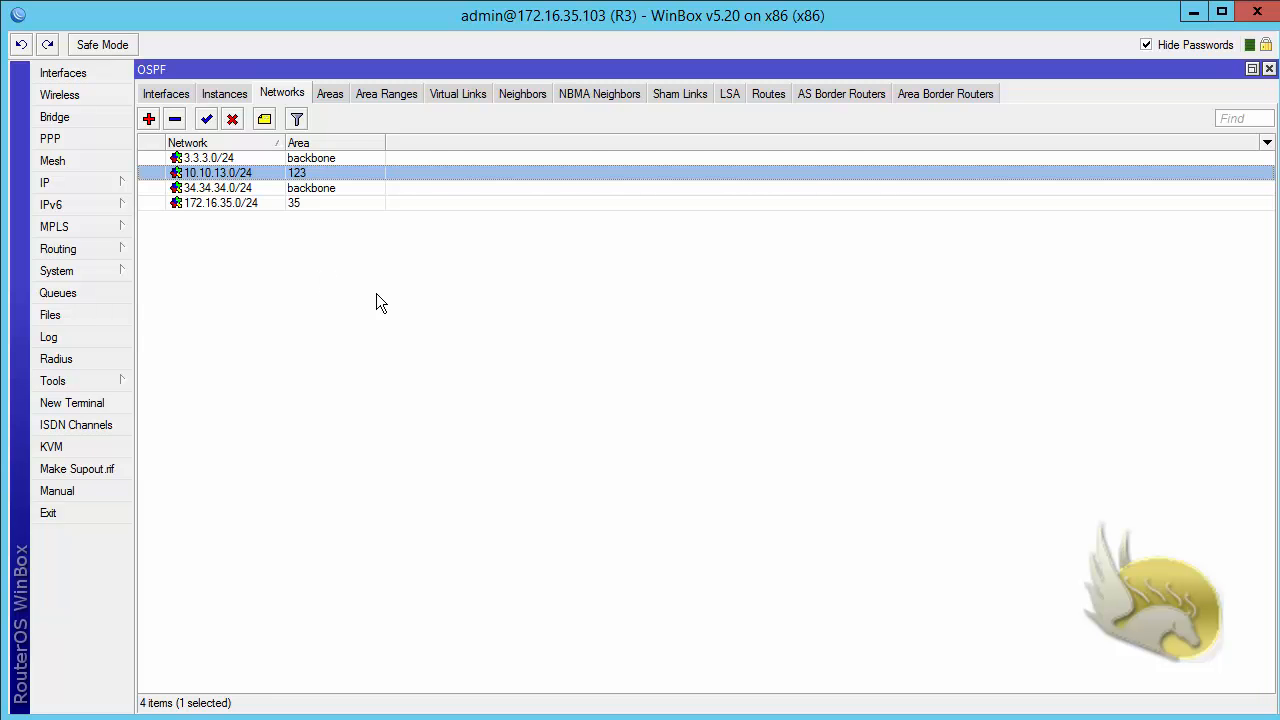
# - Review the area, neighbor count and state of R3's OSPF interfaces, especially ether1 and ether3
pyautogui.click(166, 93)
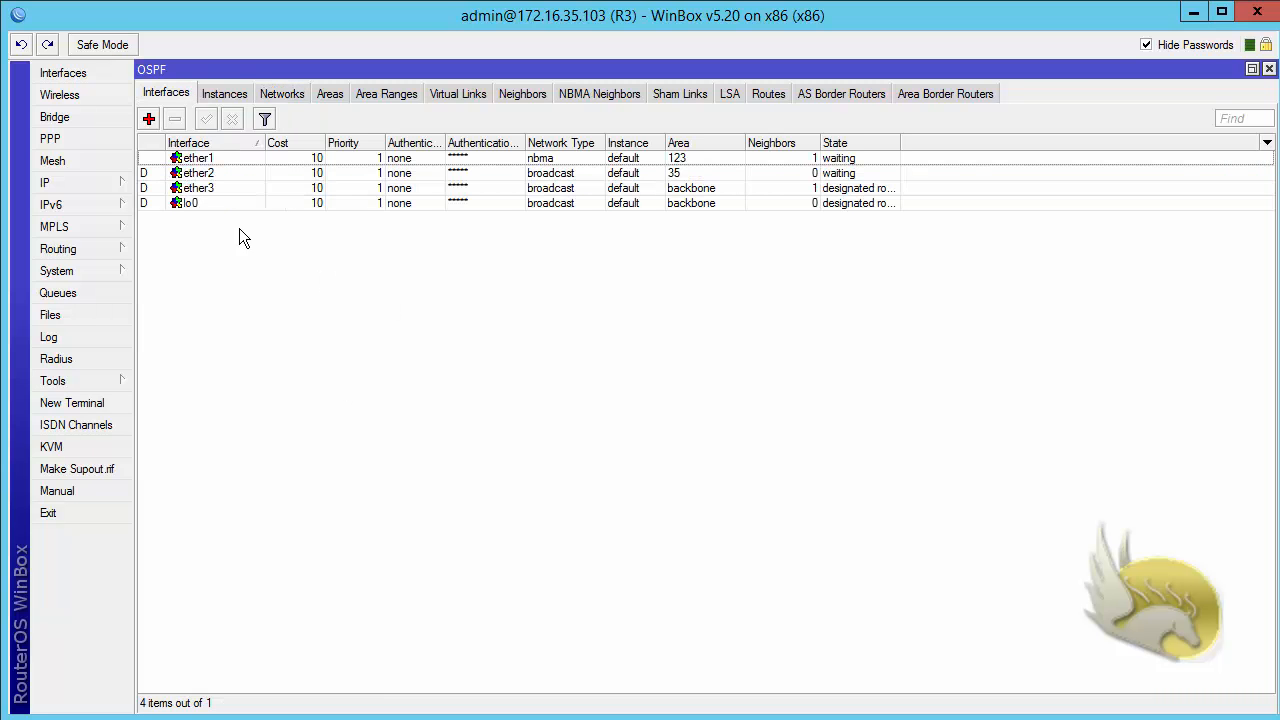
pyautogui.click(765, 160)
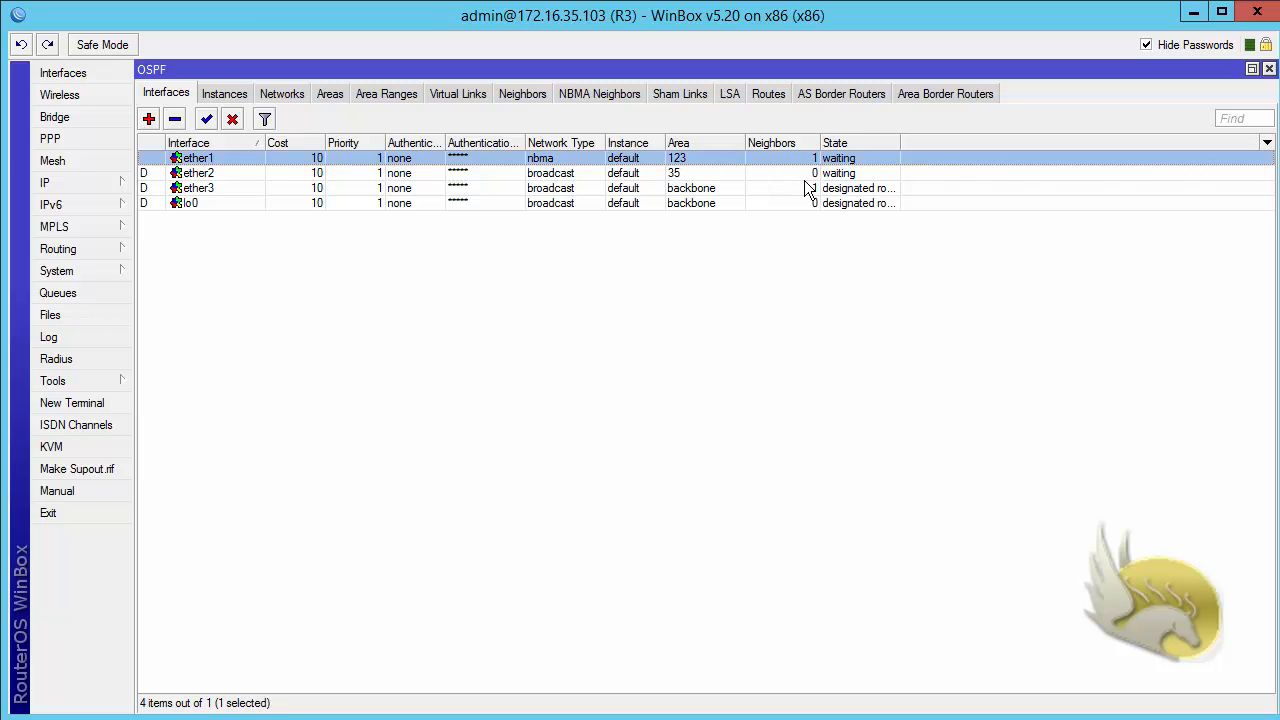
pyautogui.click(735, 190)
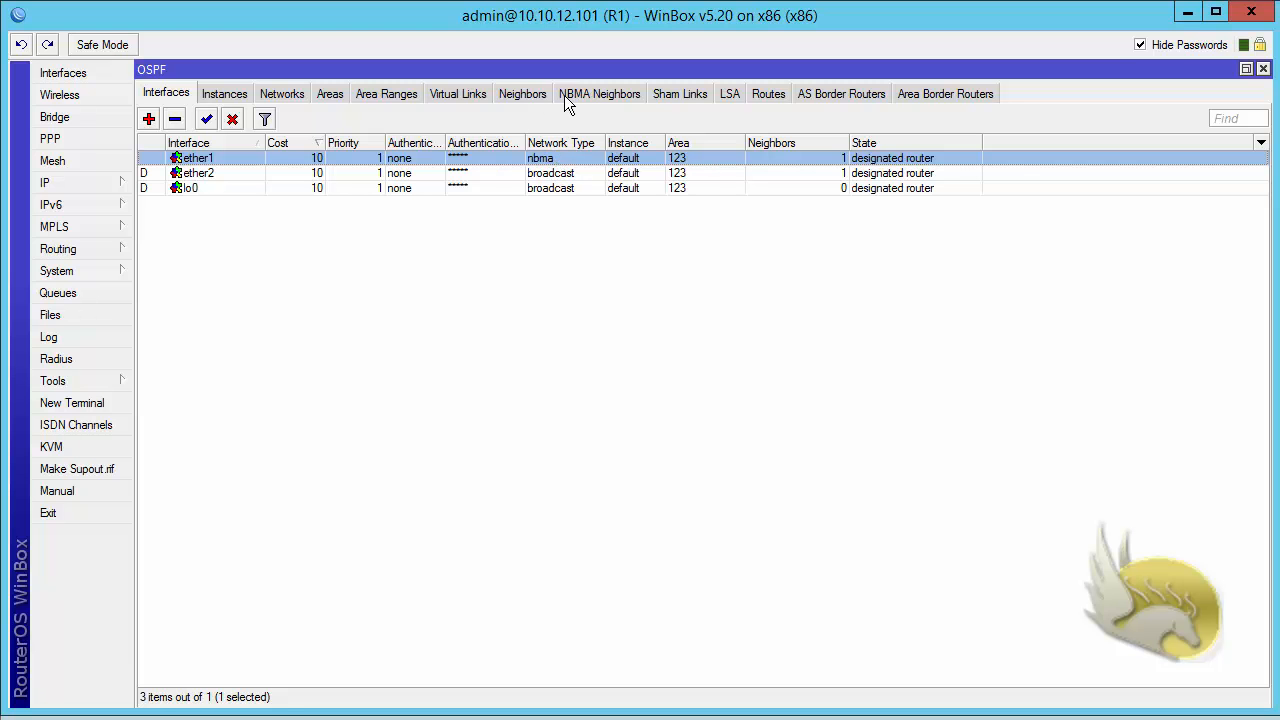
# - On R1, inspect the NBMA neighbor 10.10.13.103, the OSPF area list and the OSPF interfaces
pyautogui.click(598, 94)
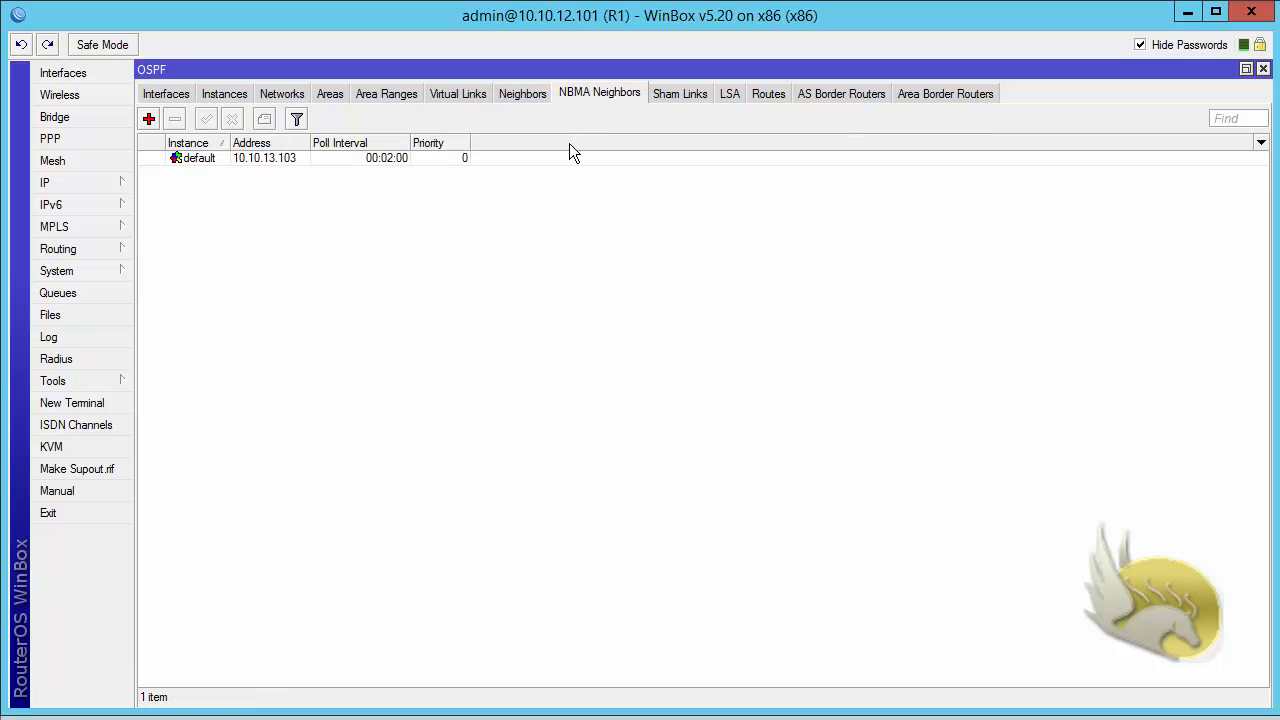
pyautogui.doubleClick(324, 158)
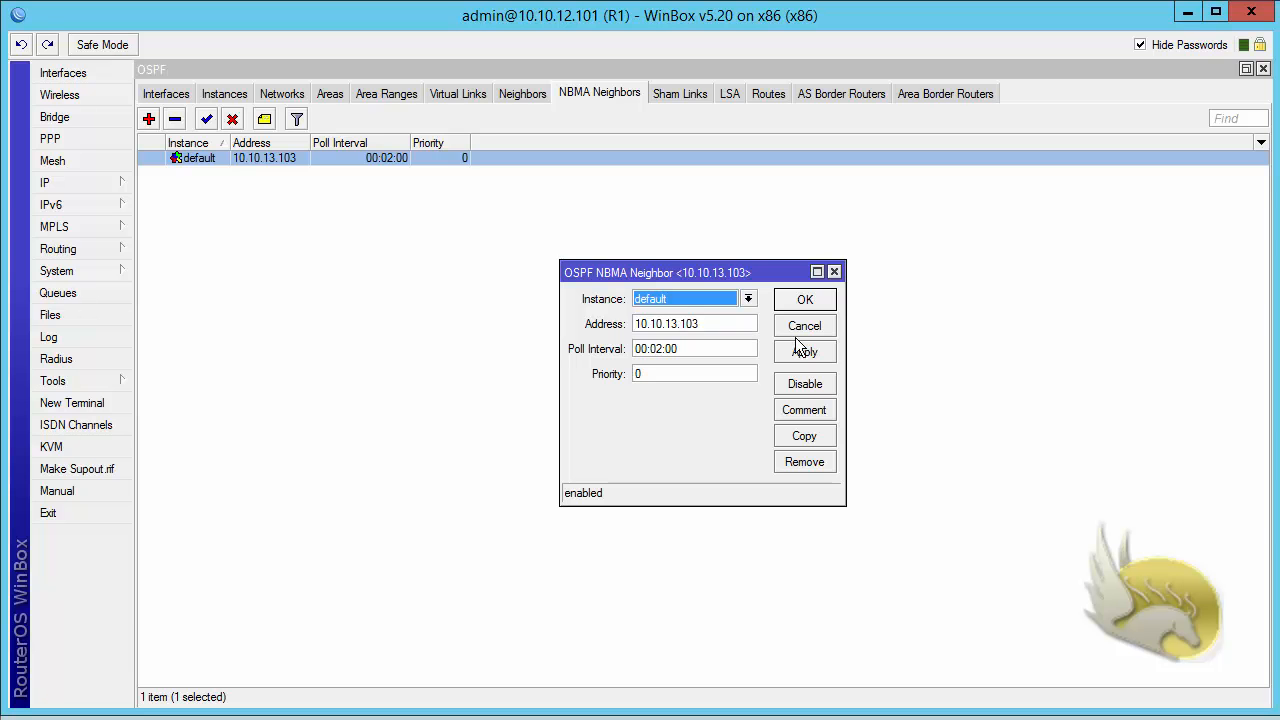
pyautogui.click(795, 300)
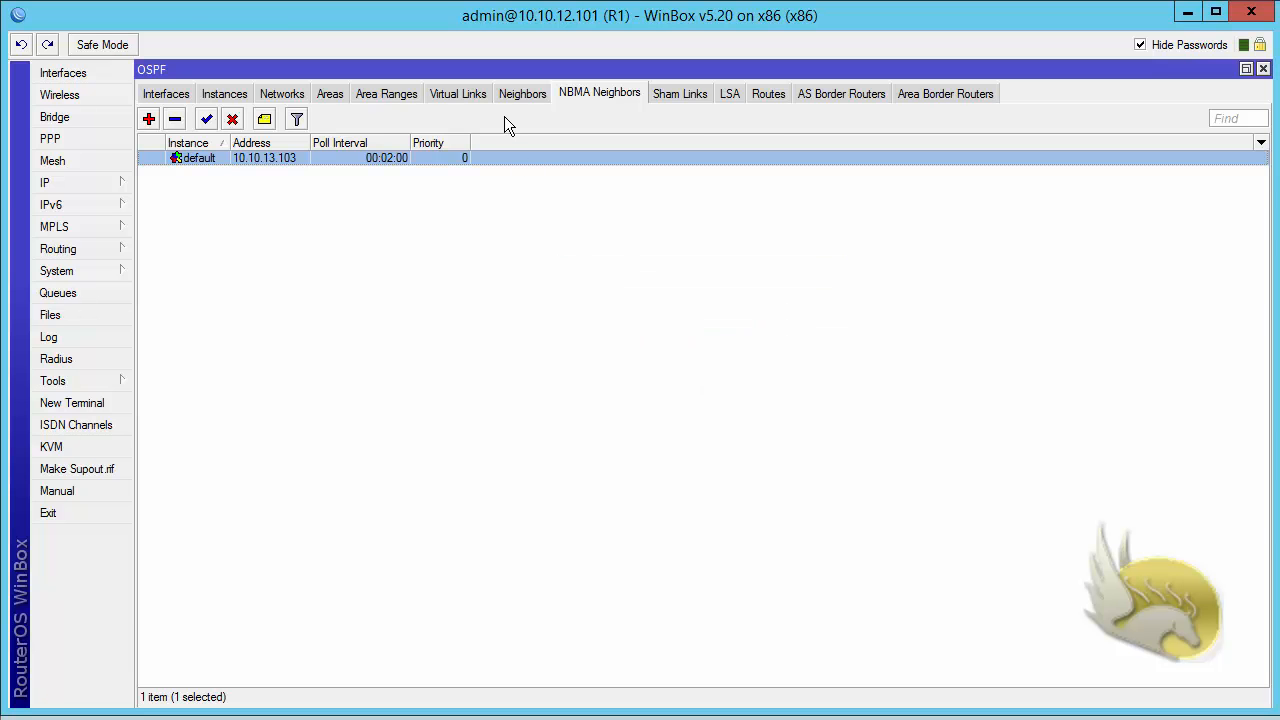
pyautogui.click(328, 94)
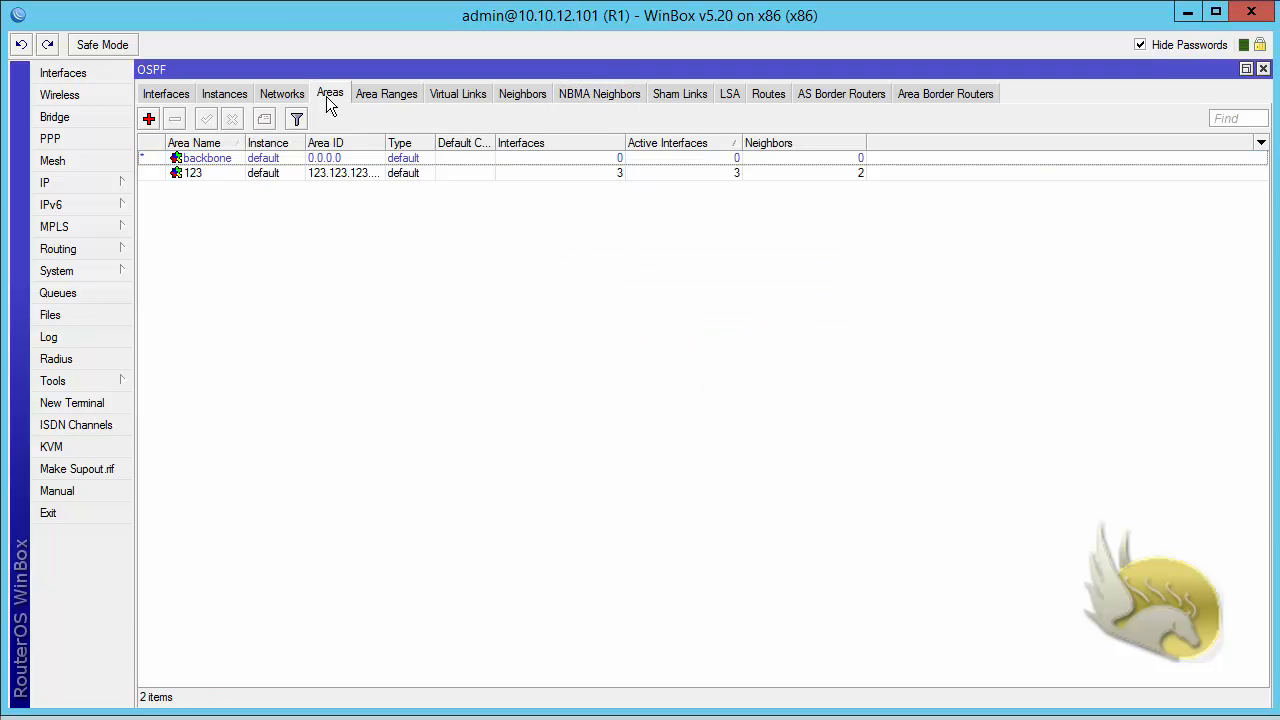
pyautogui.click(178, 96)
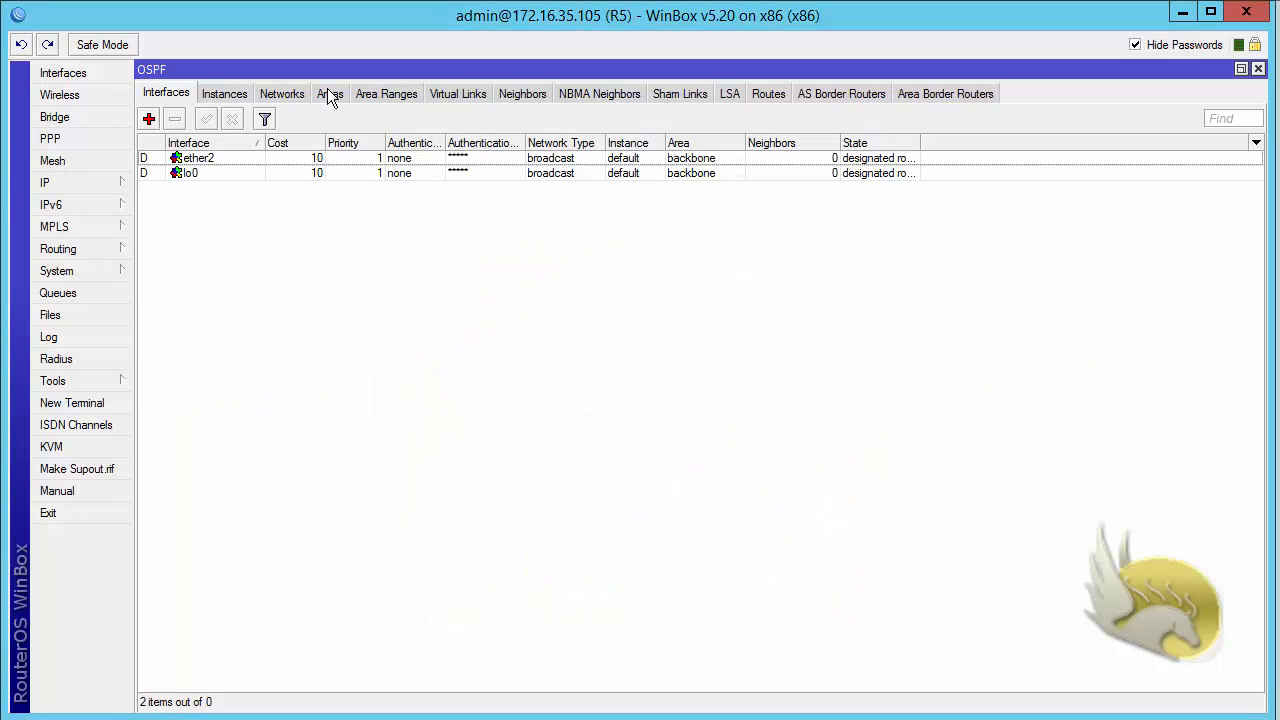
# - On R5, create an OSPF area named 35 with area ID 35.35.35.35 in the default instance
pyautogui.click(330, 93)
pyautogui.click(149, 119)
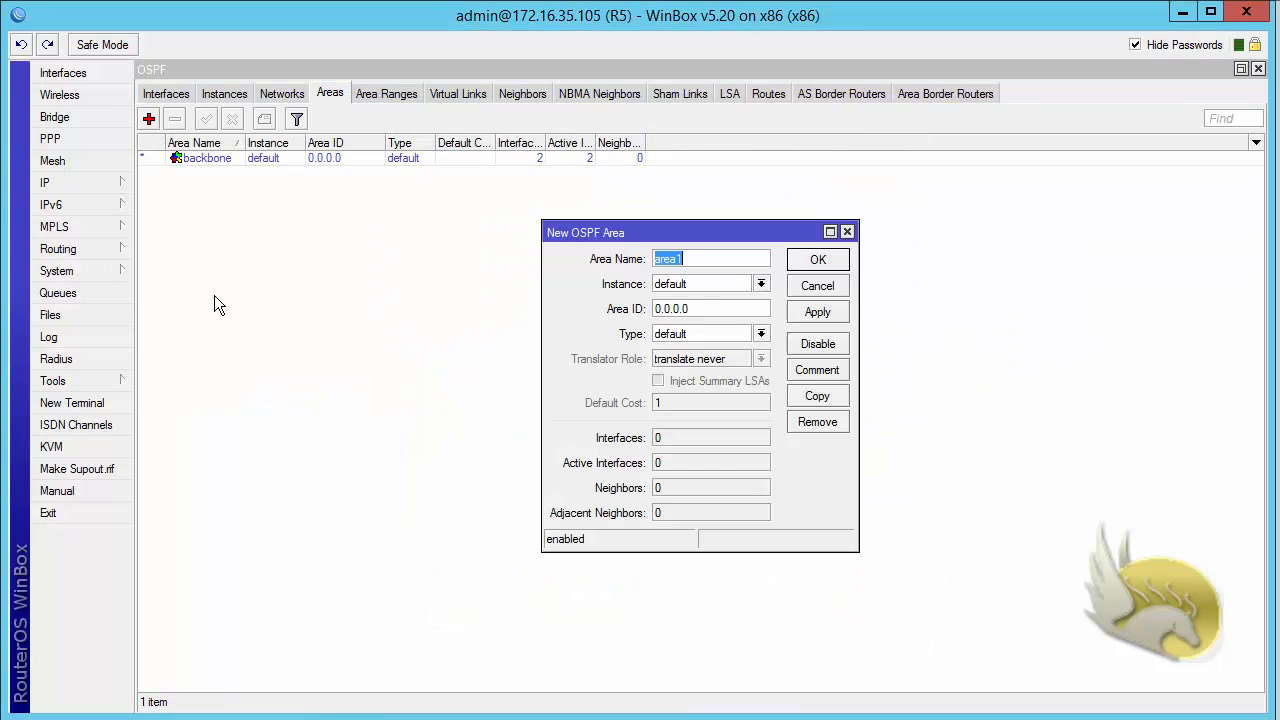
pyautogui.write('35')
pyautogui.moveTo(718, 308); pyautogui.dragTo(578, 302)
pyautogui.write('35.35.35.35')
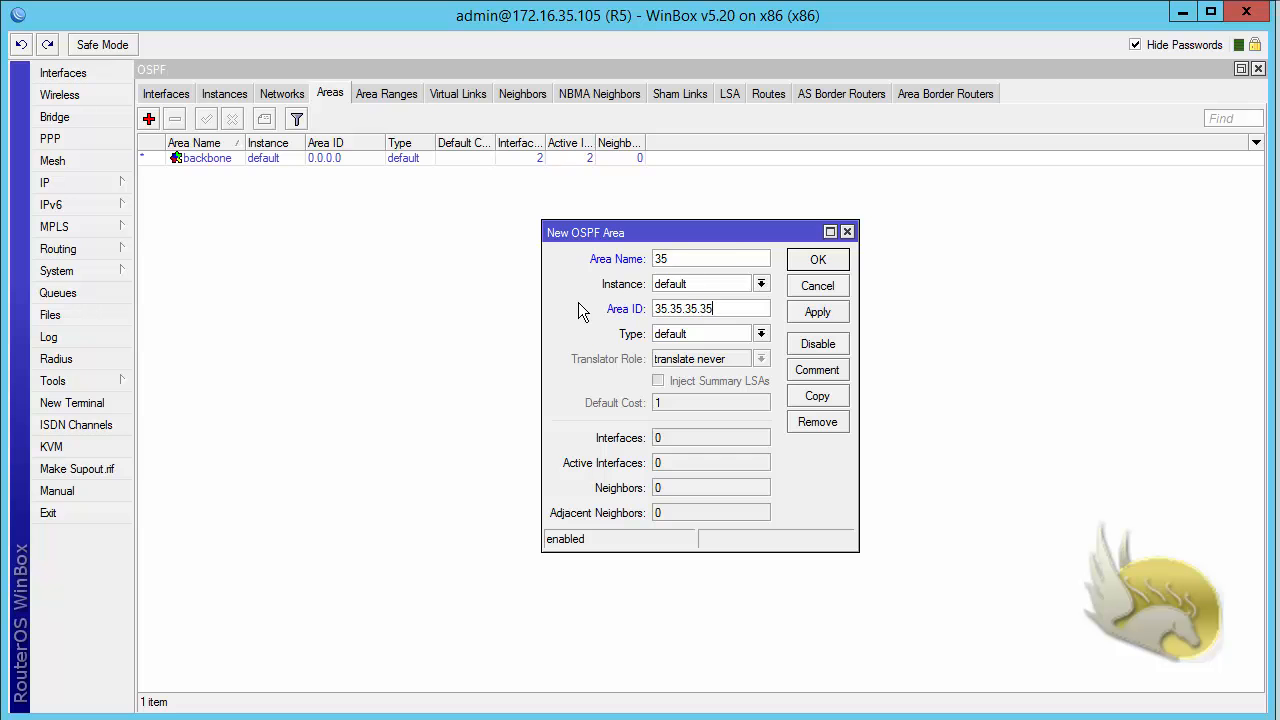
pyautogui.click(817, 260)
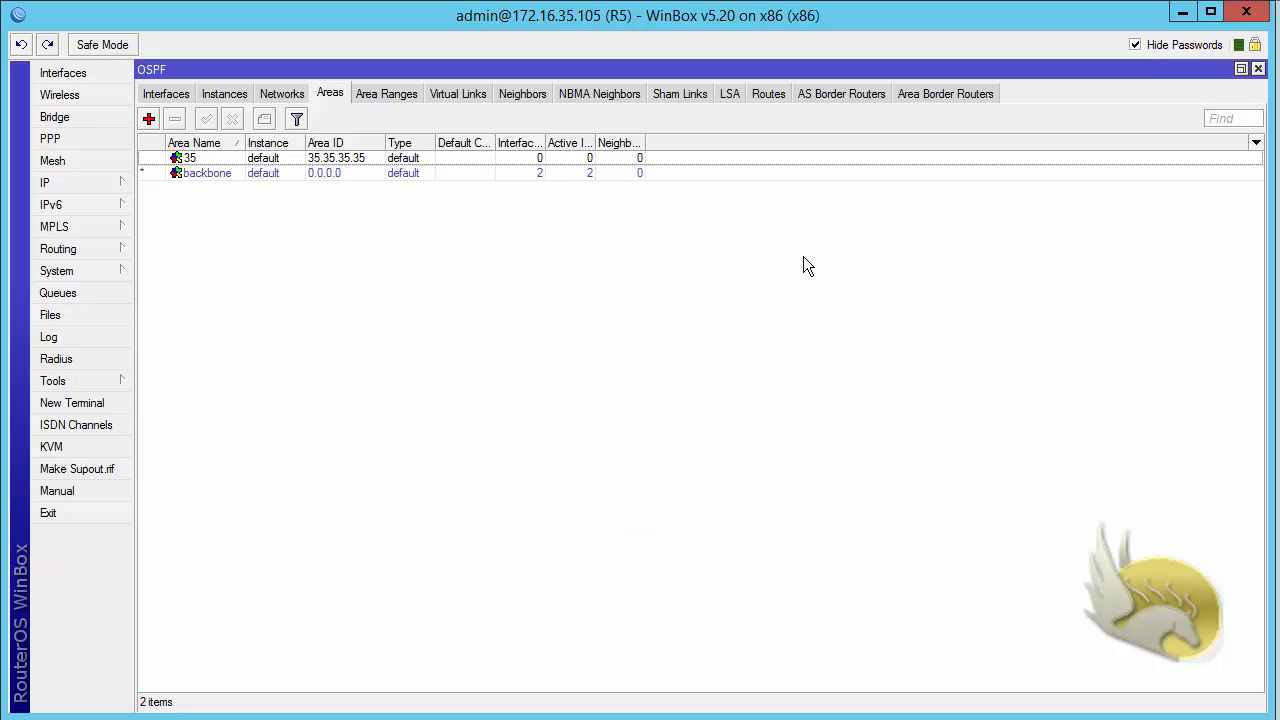
# - Assign R5's OSPF network 5.5.5.0/24 to area 35
pyautogui.click(268, 94)
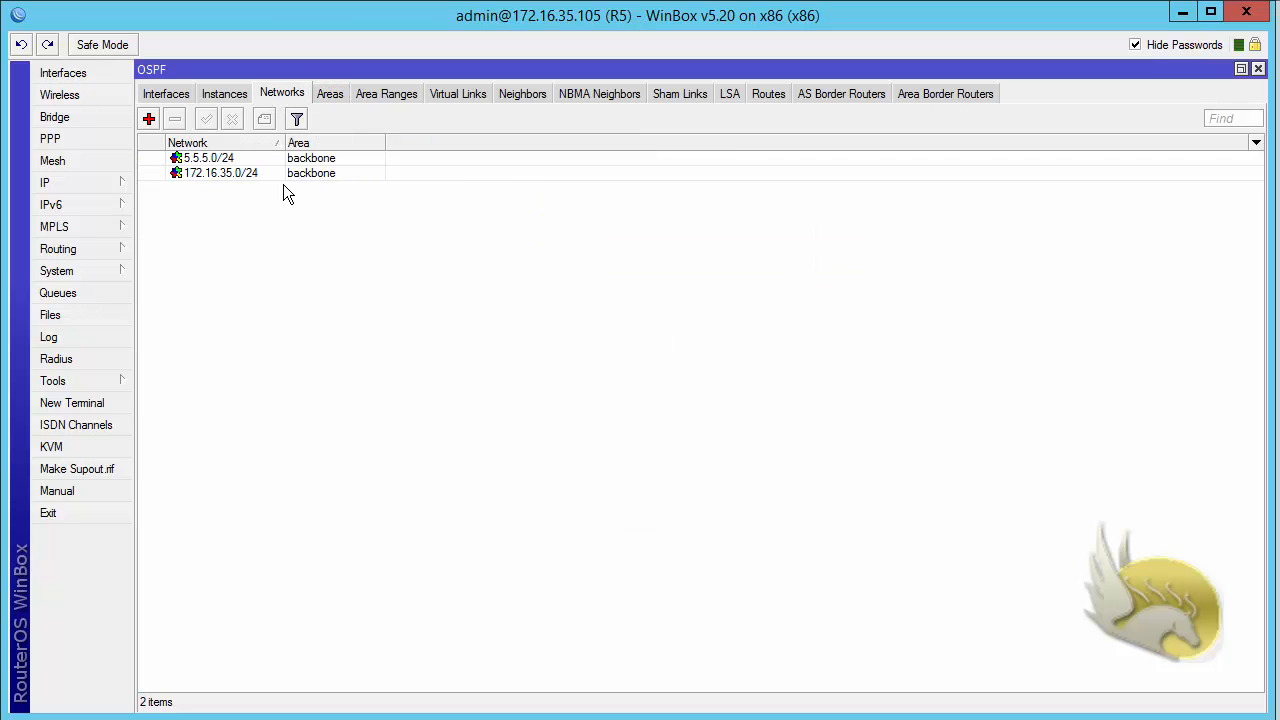
pyautogui.doubleClick(243, 160)
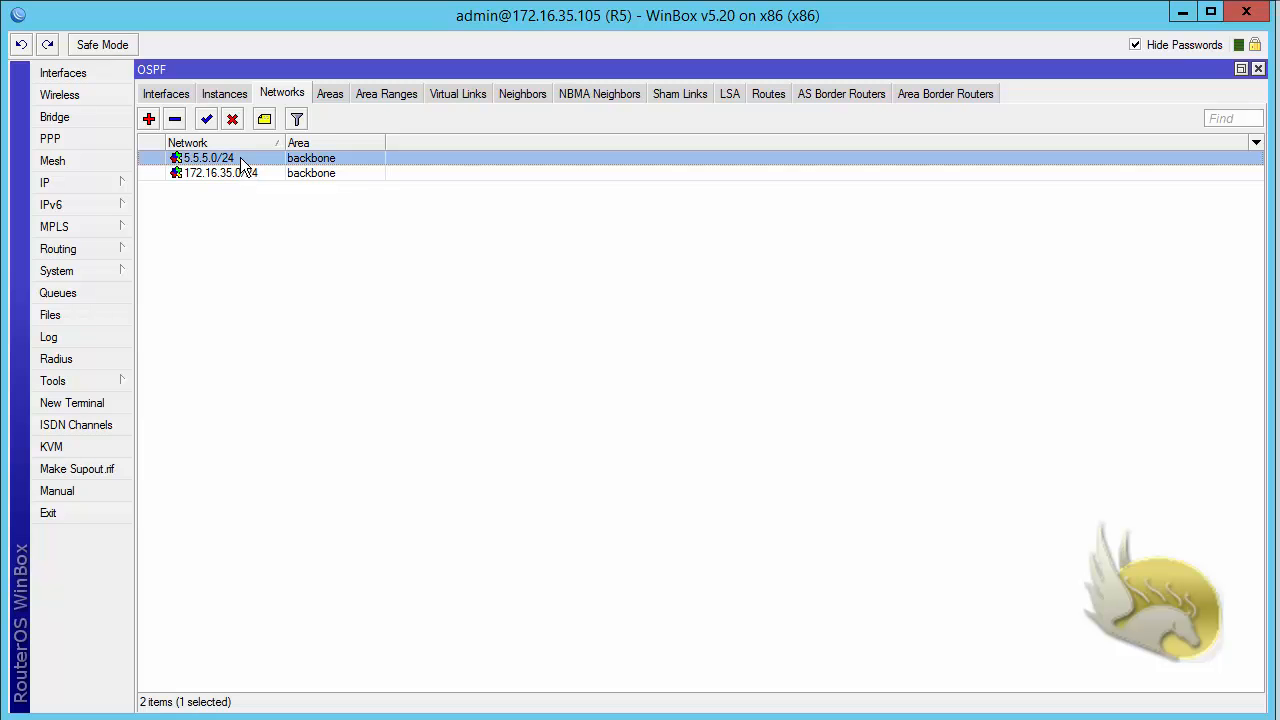
pyautogui.click(714, 326)
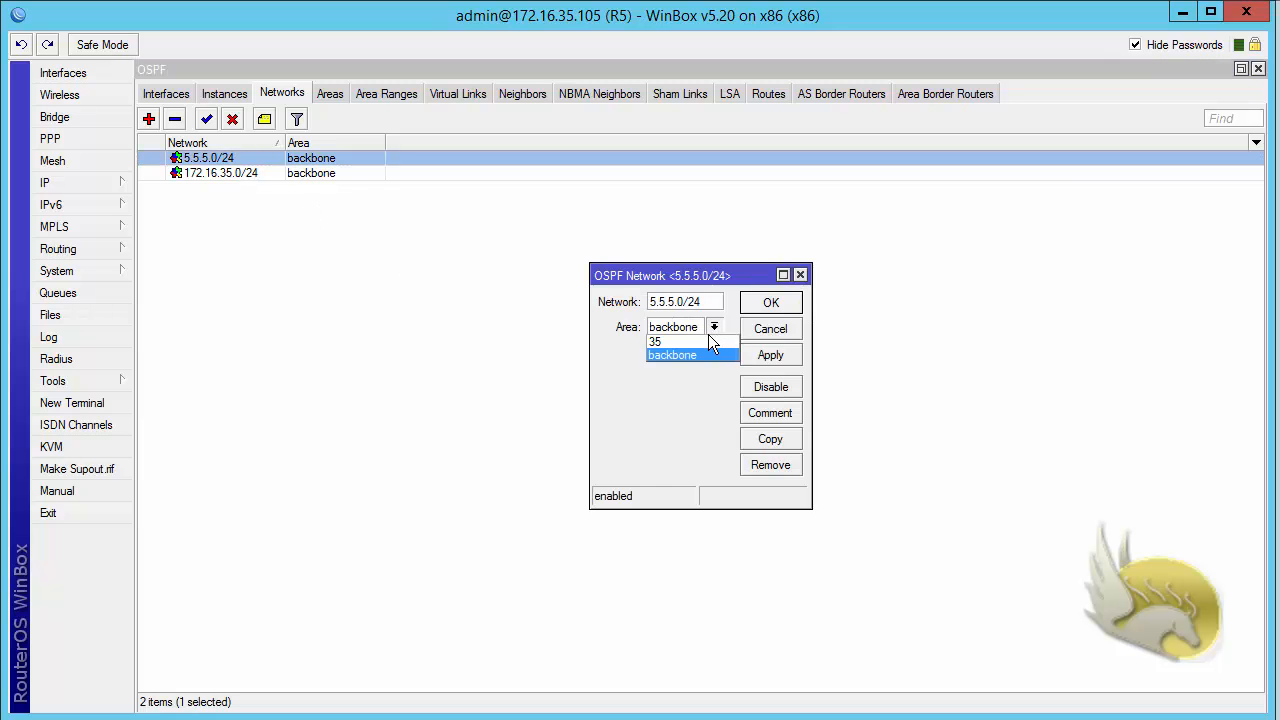
pyautogui.click(707, 336)
pyautogui.click(770, 302)
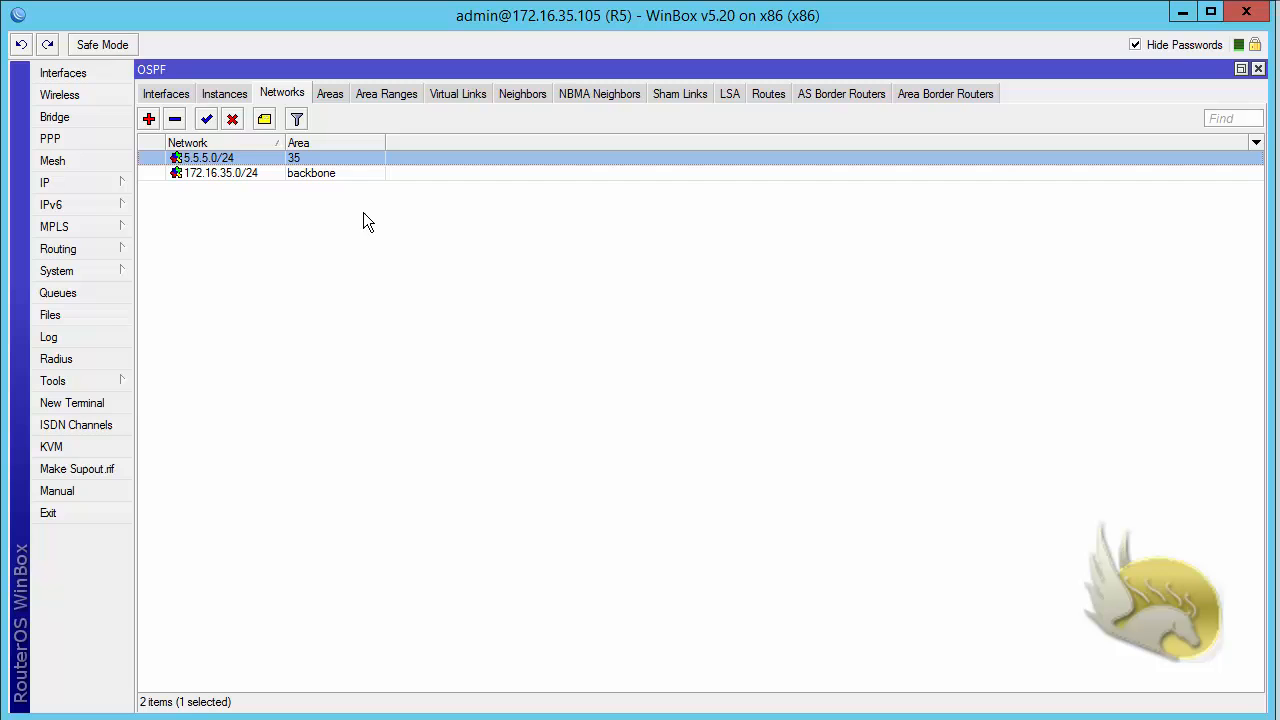
# - Move R5's OSPF network 172.16.35.0/24 into area 35 and check the router's OSPF interface neighbors and states
pyautogui.doubleClick(298, 173)
pyautogui.click(713, 327)
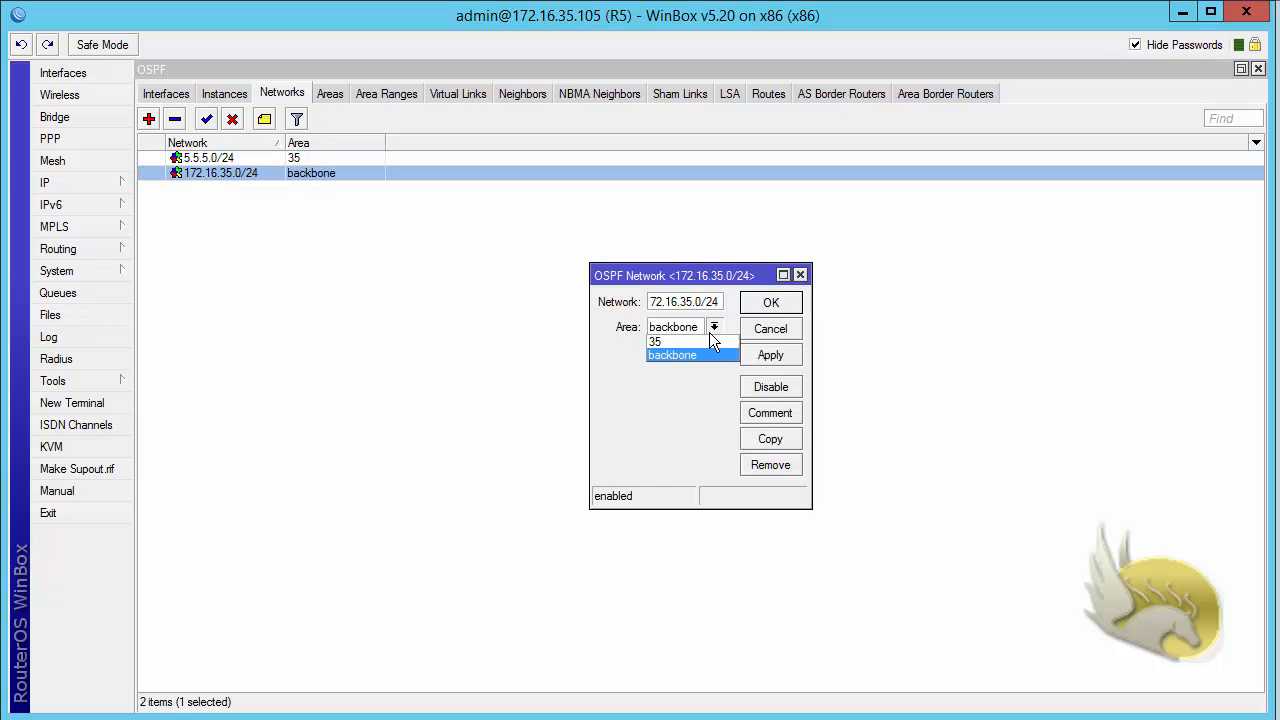
pyautogui.click(707, 340)
pyautogui.click(788, 307)
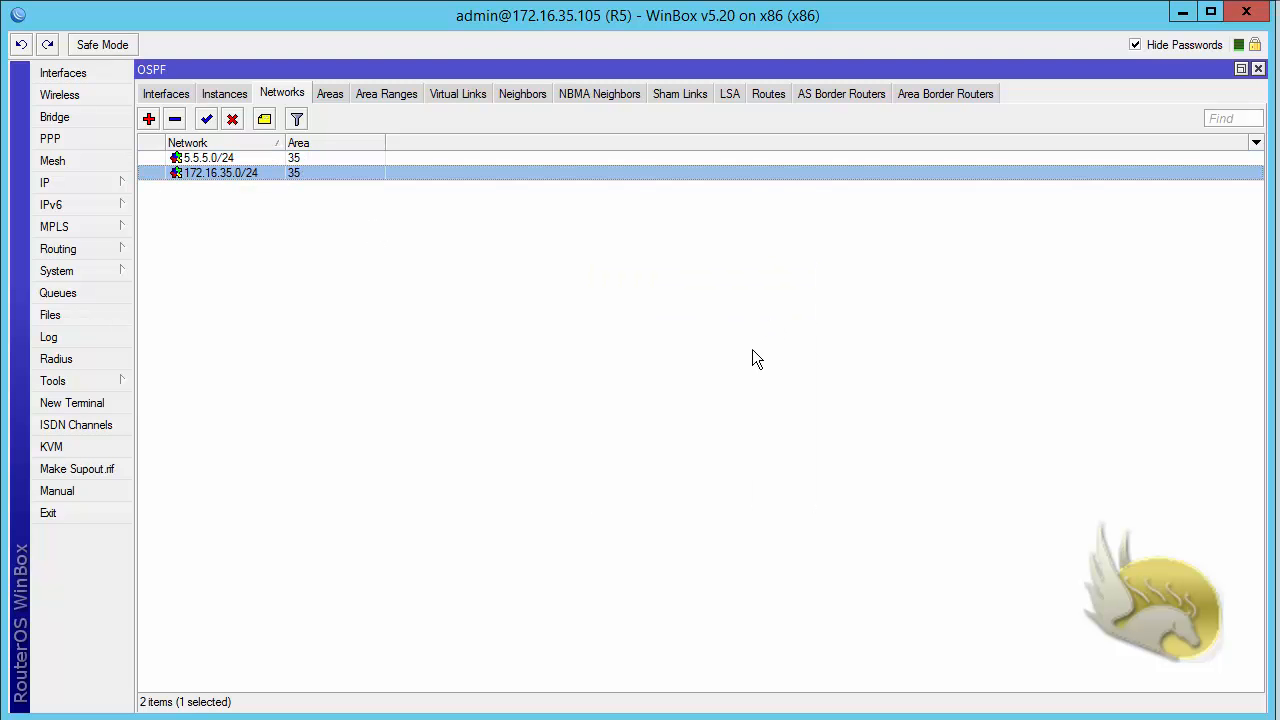
pyautogui.click(177, 95)
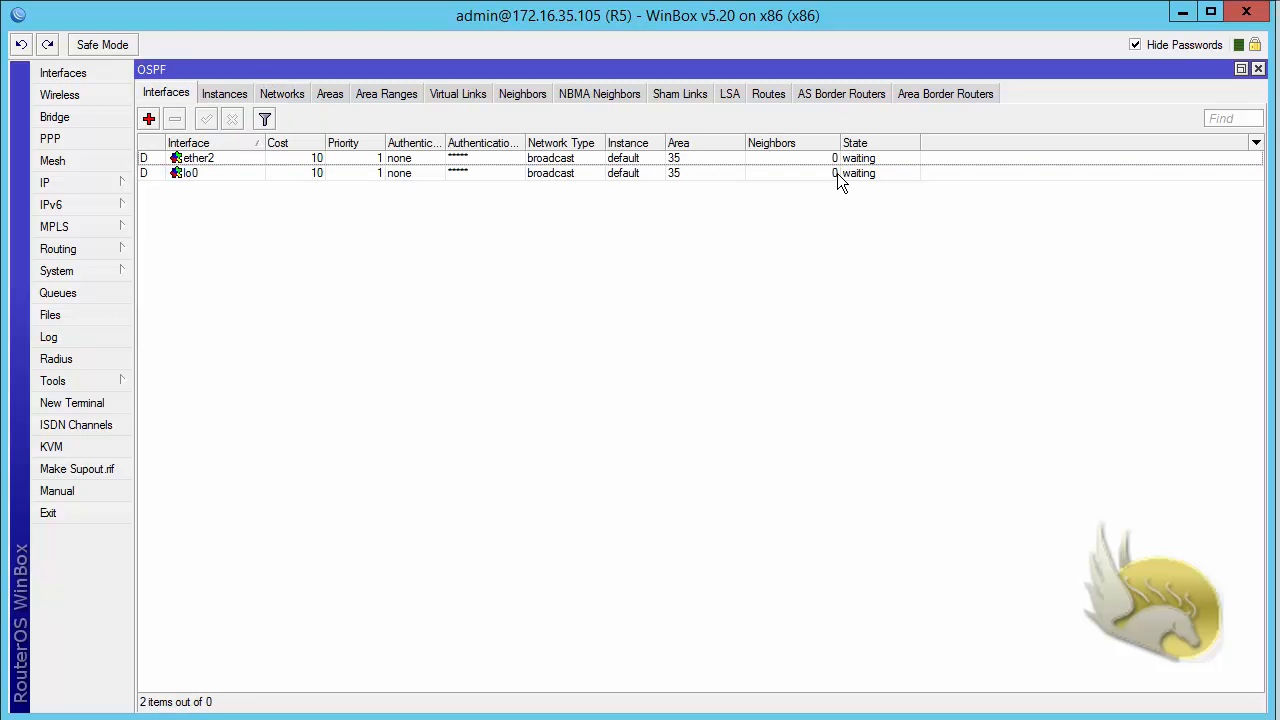
pyautogui.click(776, 160)
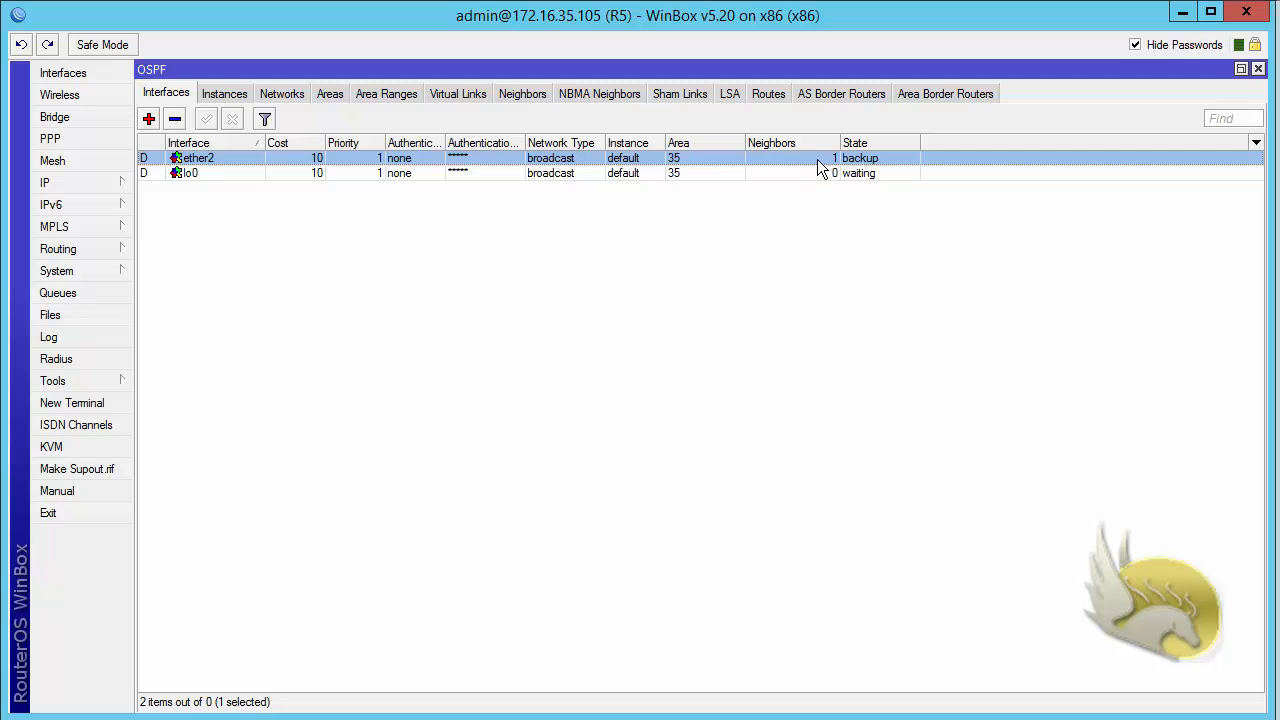
# - Switch to the topology drawing in Paint and undo the ABR lettering, arrows and brush marks around R2 and R3
pyautogui.hotkey('alt', 'Tab')
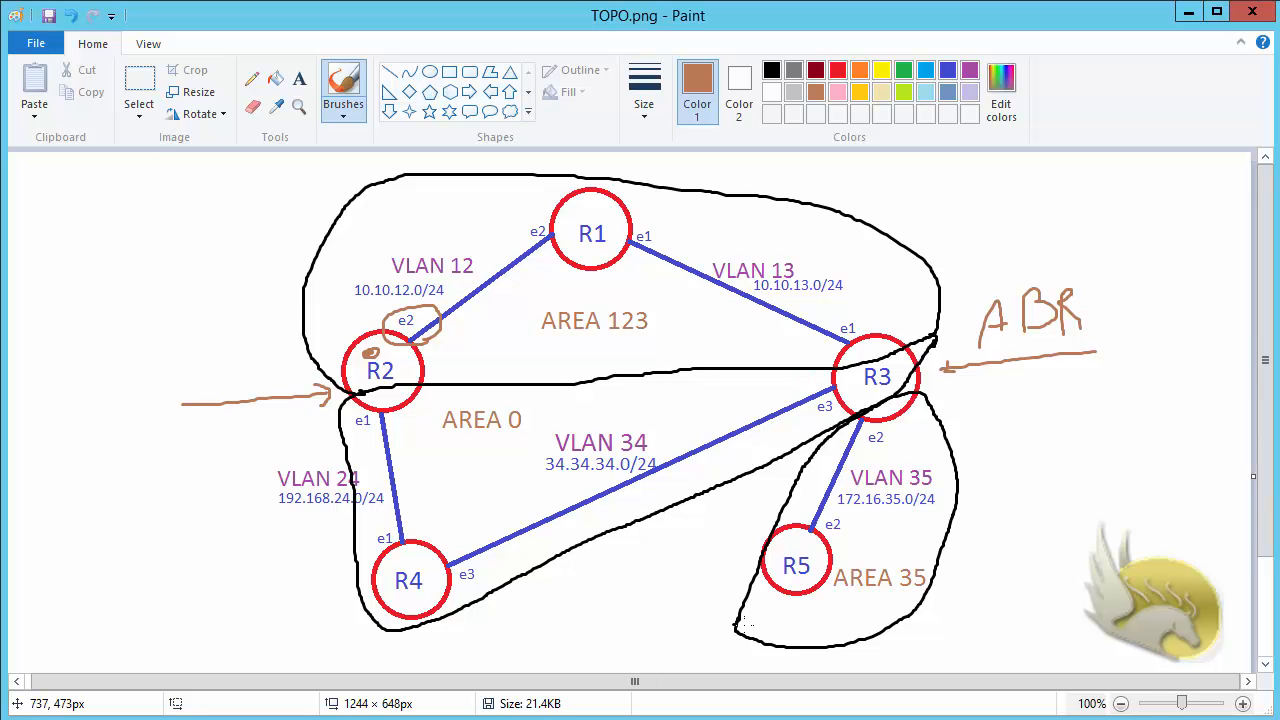
pyautogui.hotkey('ctrl', 'z')
pyautogui.hotkey('ctrl', 'z')
pyautogui.hotkey('ctrl', 'z')
pyautogui.hotkey('ctrl', 'z')
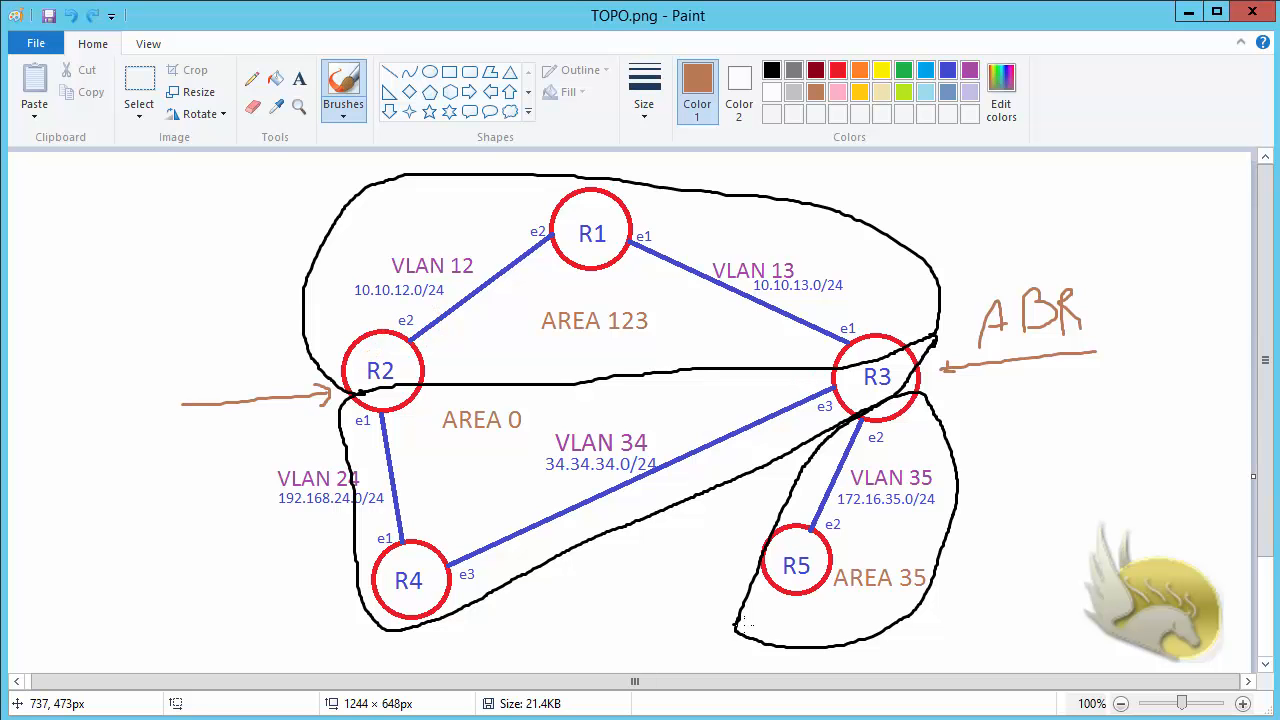
pyautogui.hotkey('ctrl', 'z')
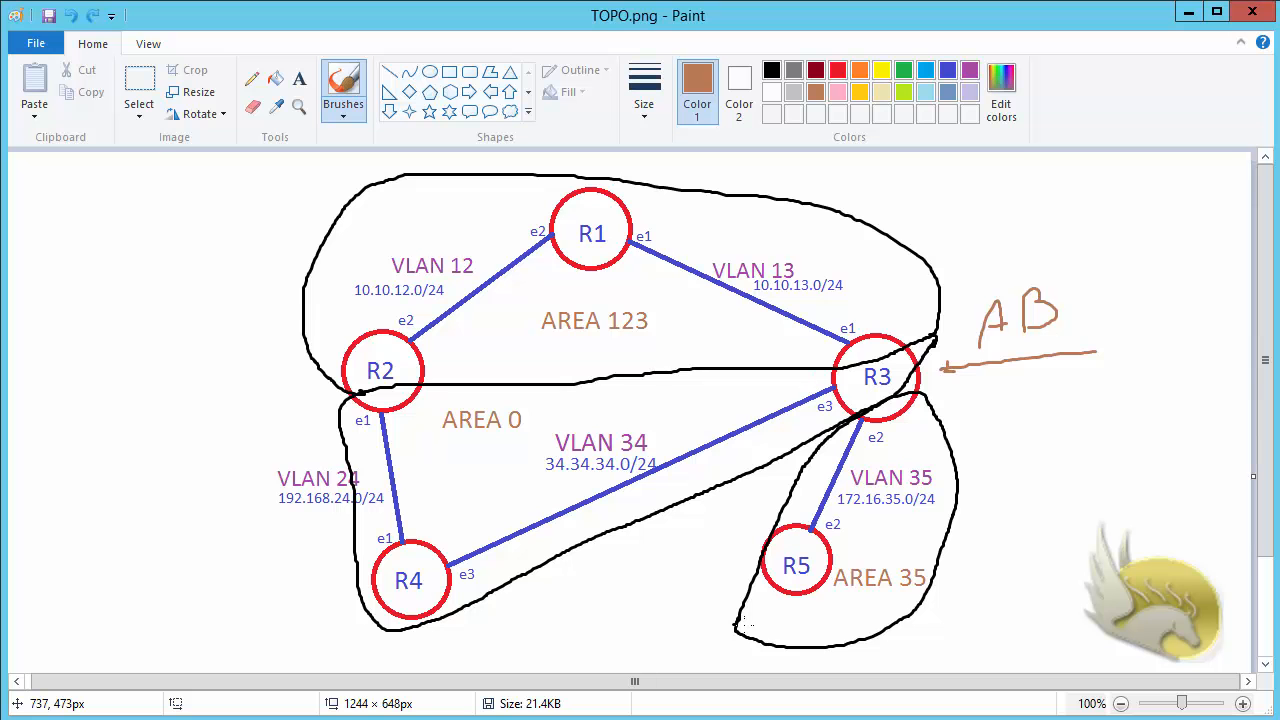
pyautogui.hotkey('ctrl', 'z')
pyautogui.hotkey('ctrl', 'z')
pyautogui.hotkey('ctrl', 'z')
pyautogui.hotkey('ctrl', 'z')
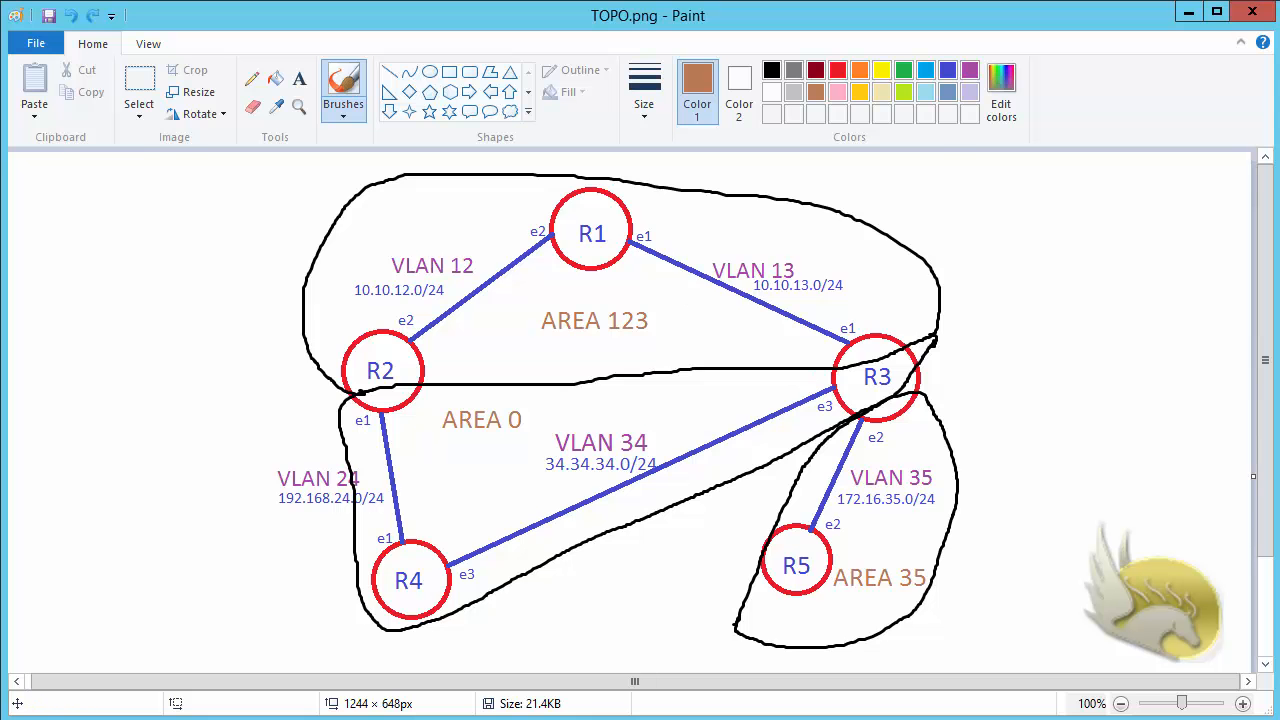
# - Return to WinBox on R5 and examine the OSPF LSA list, widening the Type column to read the full LSA types
pyautogui.hotkey('alt', 'Tab')
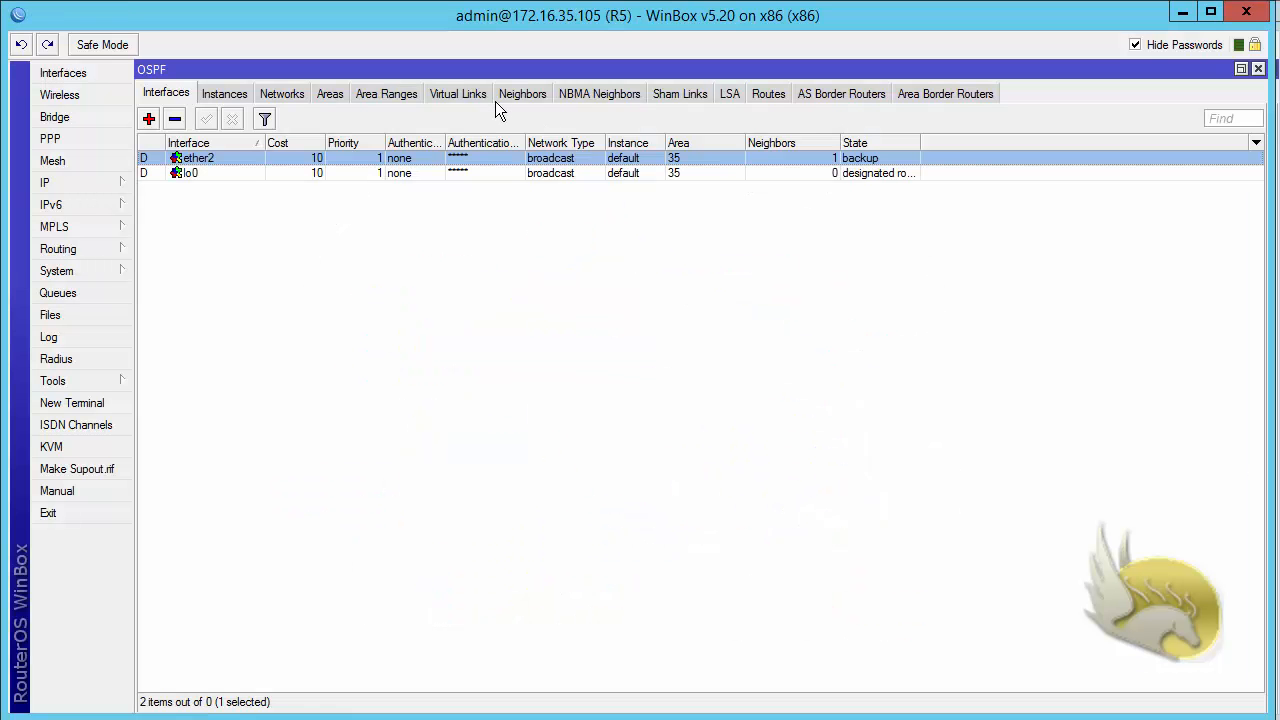
pyautogui.click(730, 93)
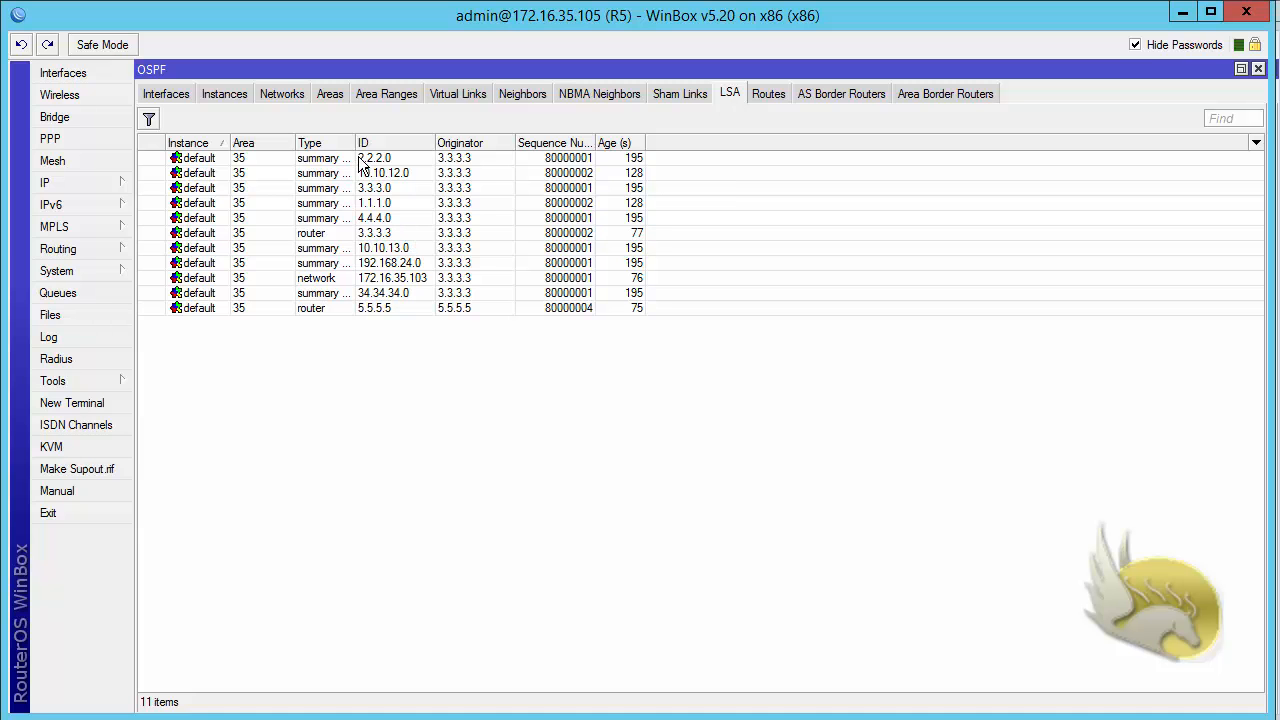
pyautogui.moveTo(355, 143); pyautogui.dragTo(430, 143)
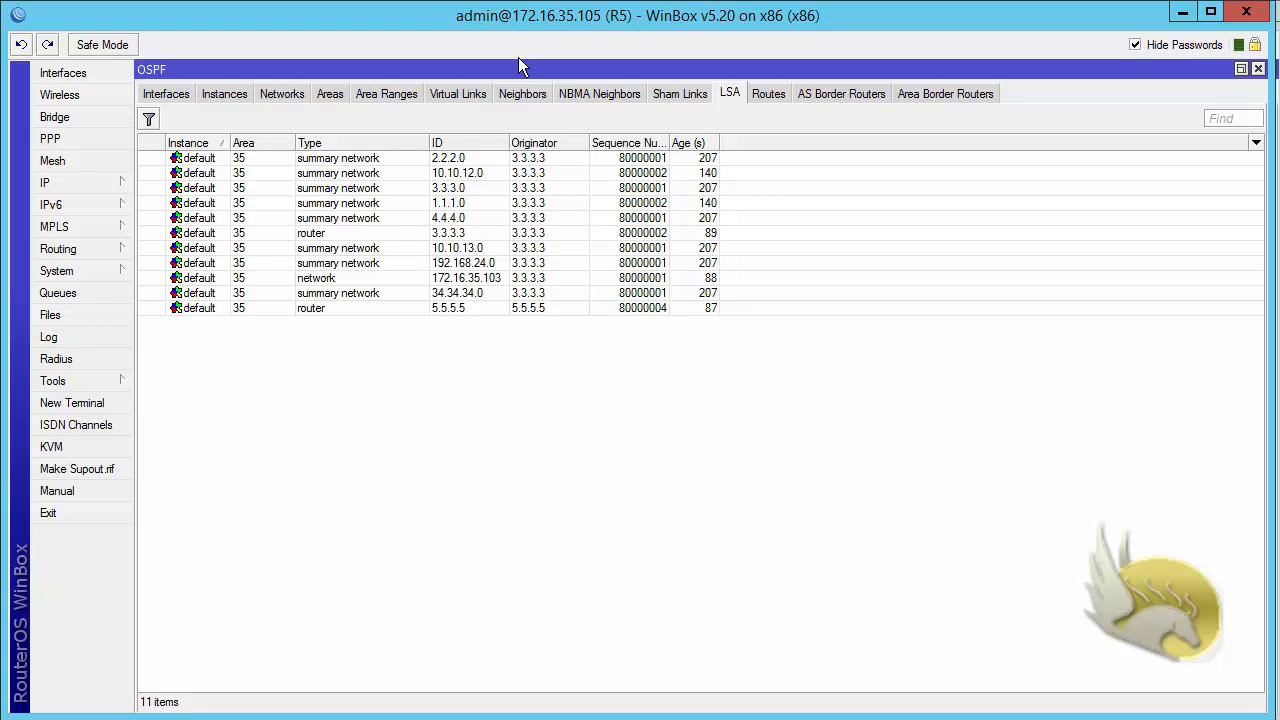
# - Ping 1.1.1.1 from R5 to test reachability of R1's loopback, then stop and close the ping tool
pyautogui.click(109, 380)
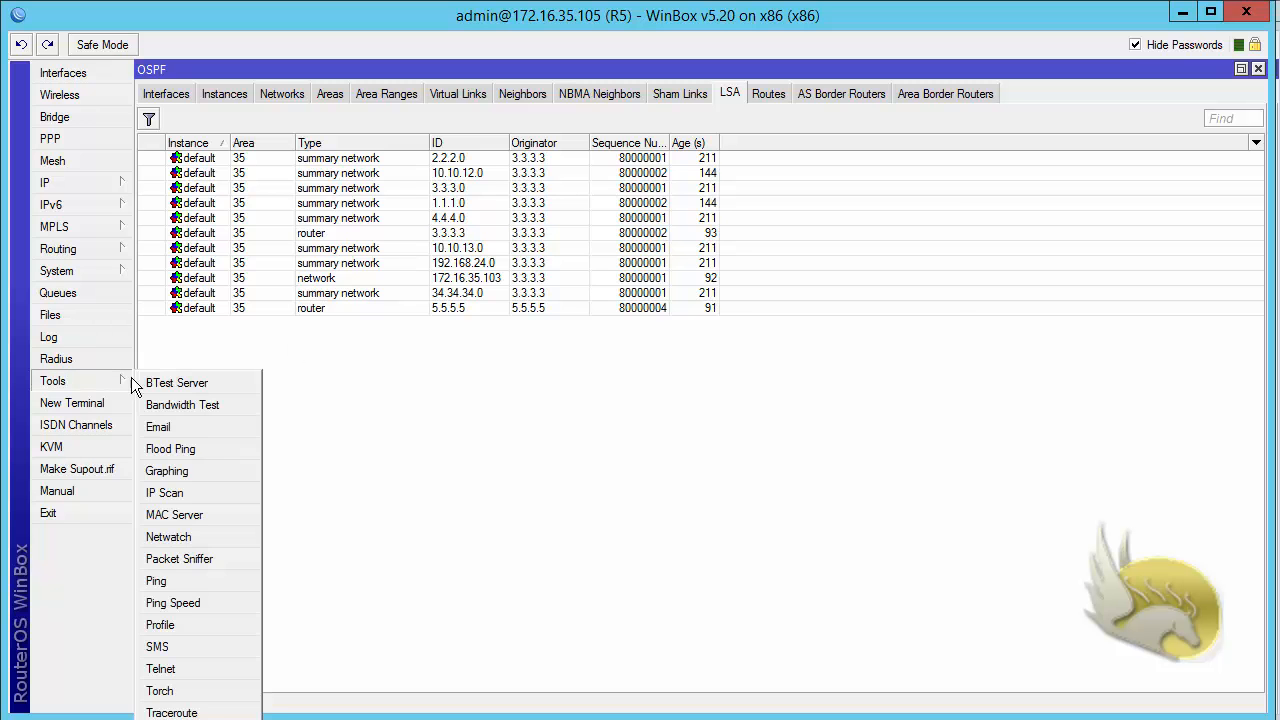
pyautogui.click(200, 582)
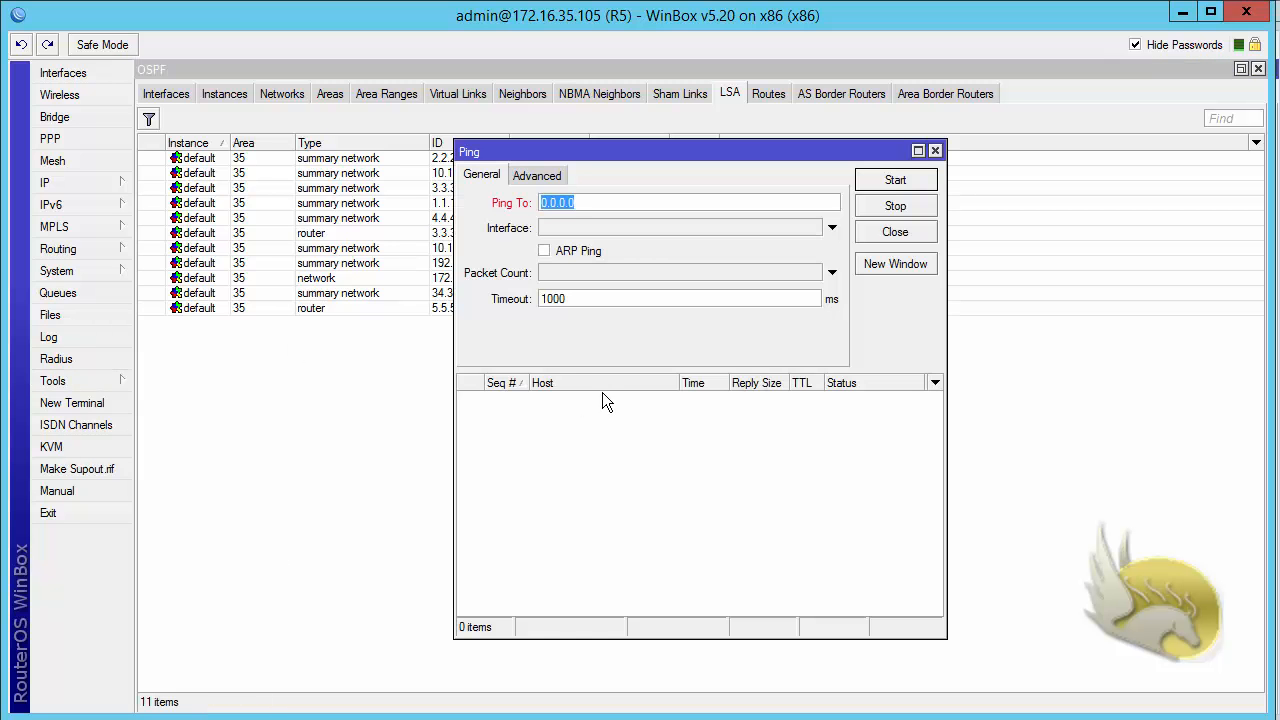
pyautogui.write('1.1.1.1')
pyautogui.click(868, 182)
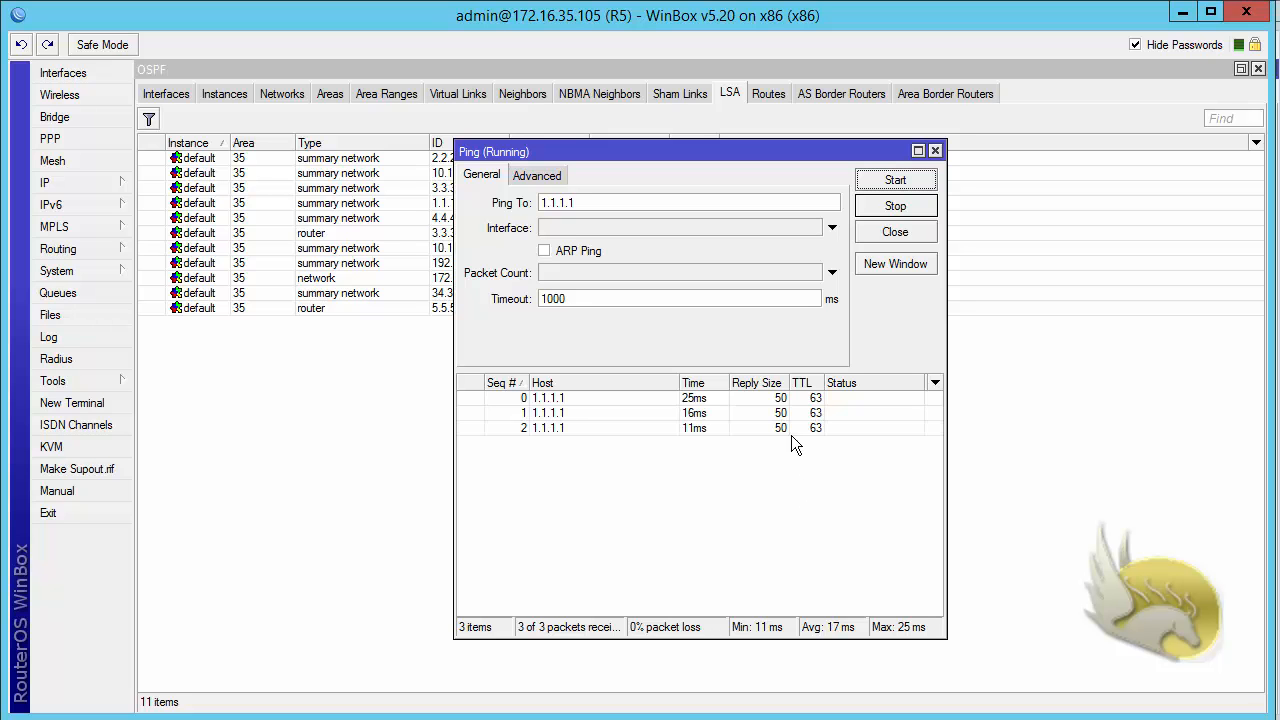
pyautogui.click(890, 208)
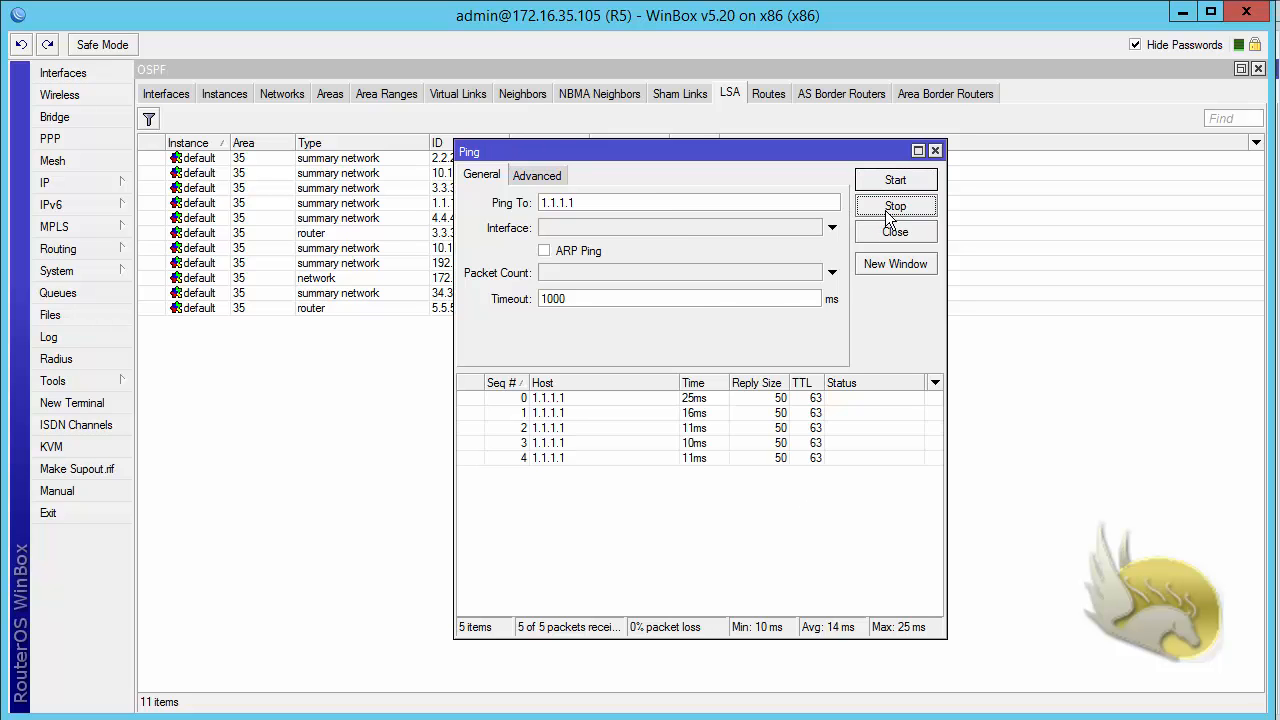
pyautogui.click(895, 233)
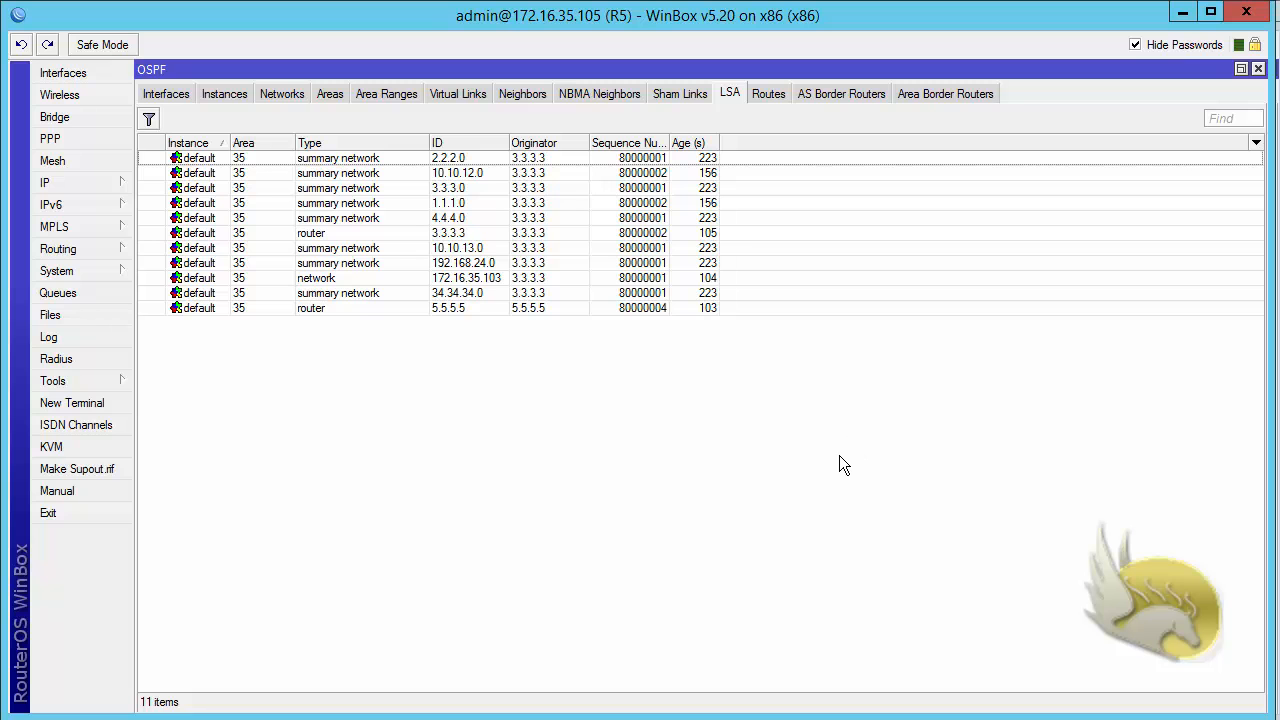